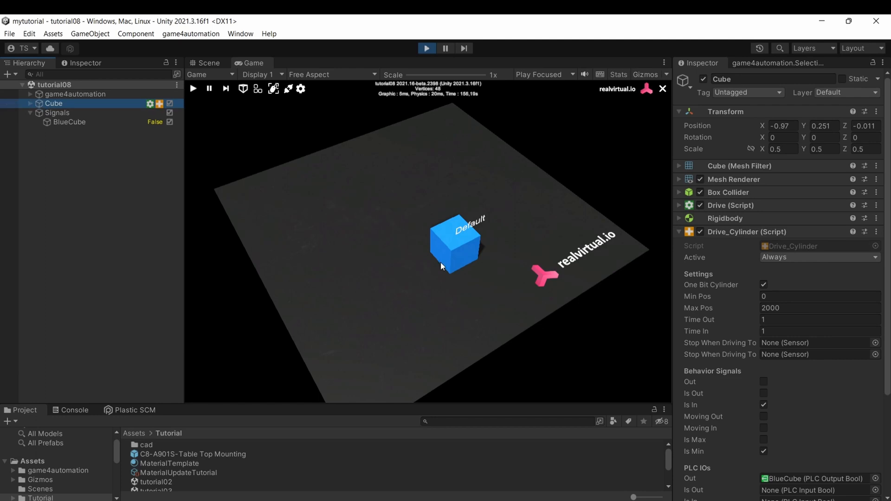
- Inspect the cube in the scene and game views and review its Drive_Cylinder position and time settings
click(209, 63)
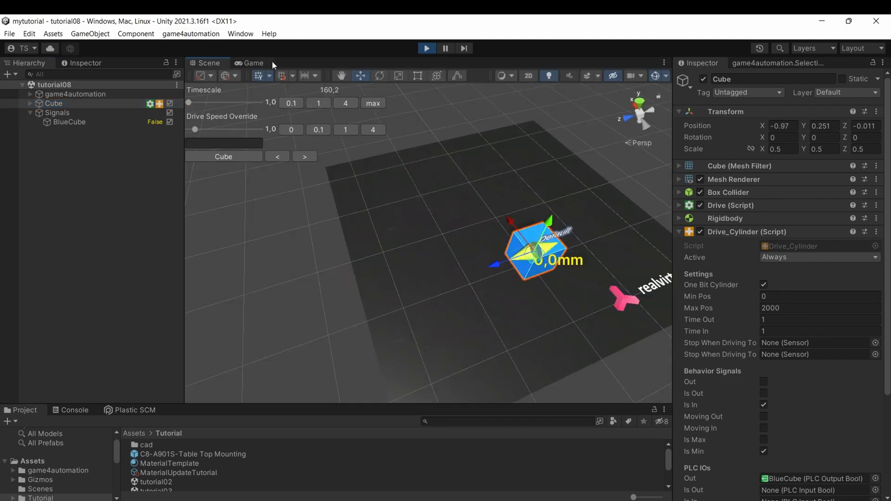
click(252, 63)
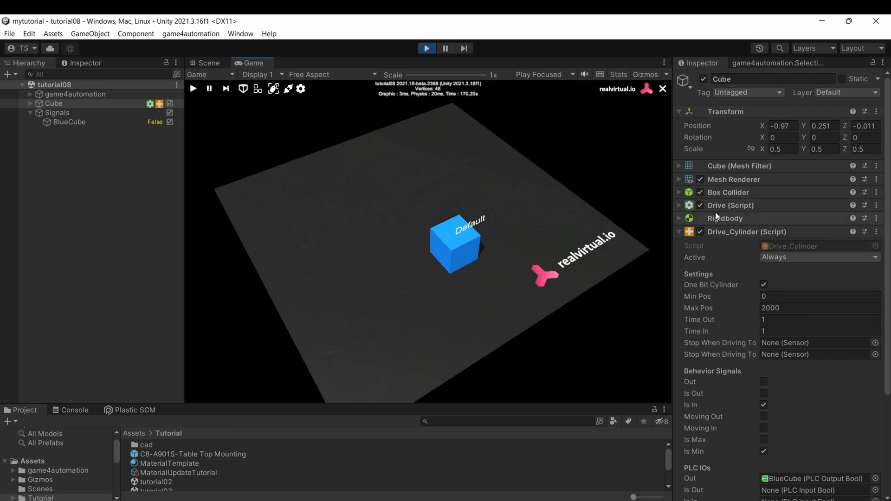
scroll(726, 230, down, 2)
scroll(726, 229, down, 2)
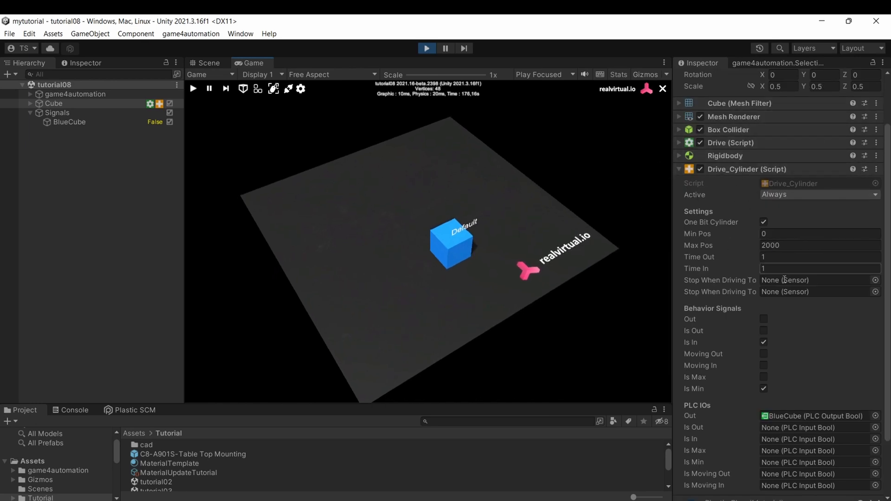
click(763, 247)
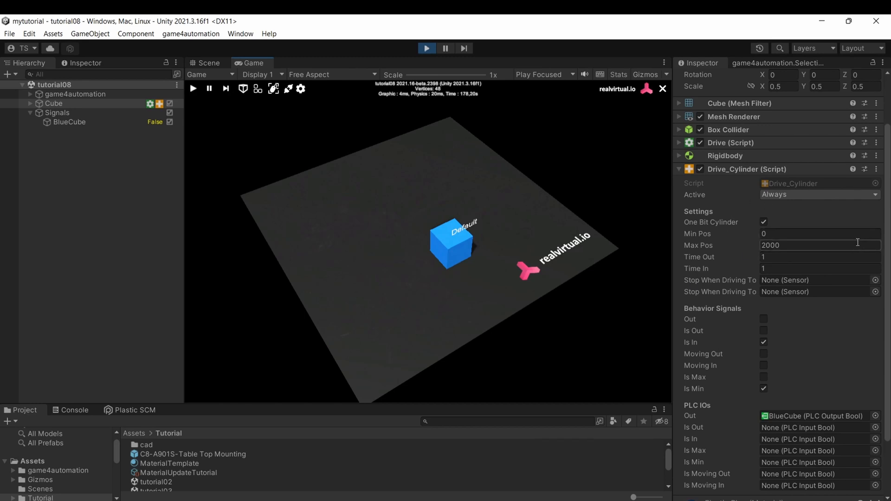
click(709, 248)
- Toggle the BlueCube signal several times to test the cube's cylinder drive moving out and back in
click(154, 124)
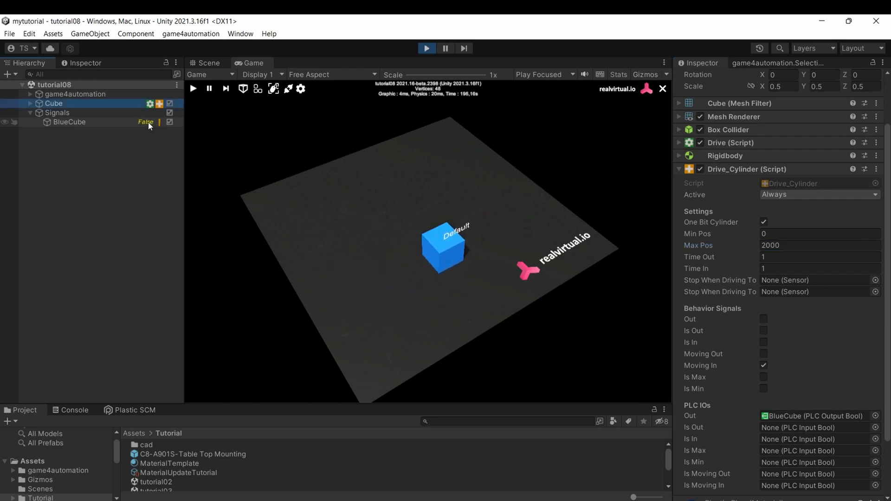
click(148, 121)
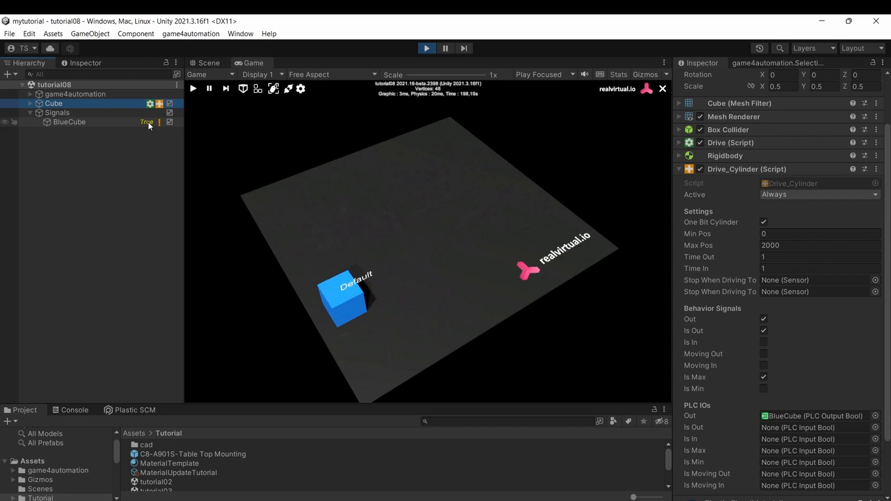
click(149, 122)
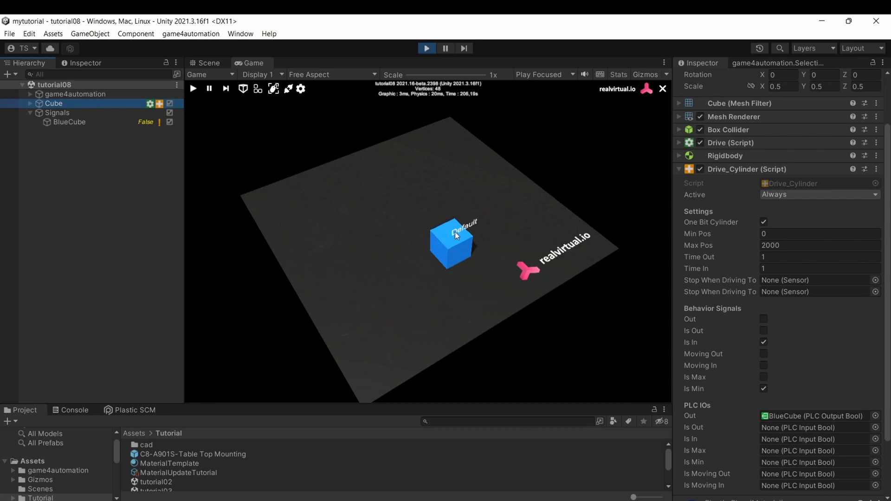
click(147, 123)
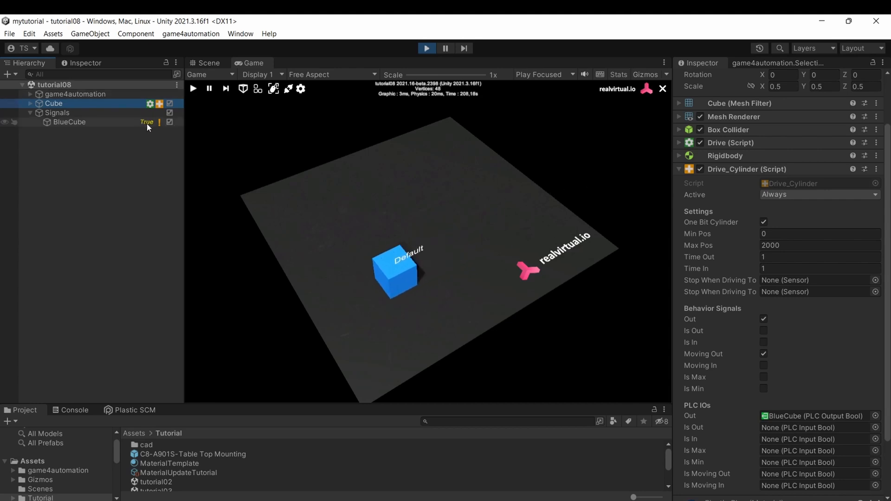
click(146, 123)
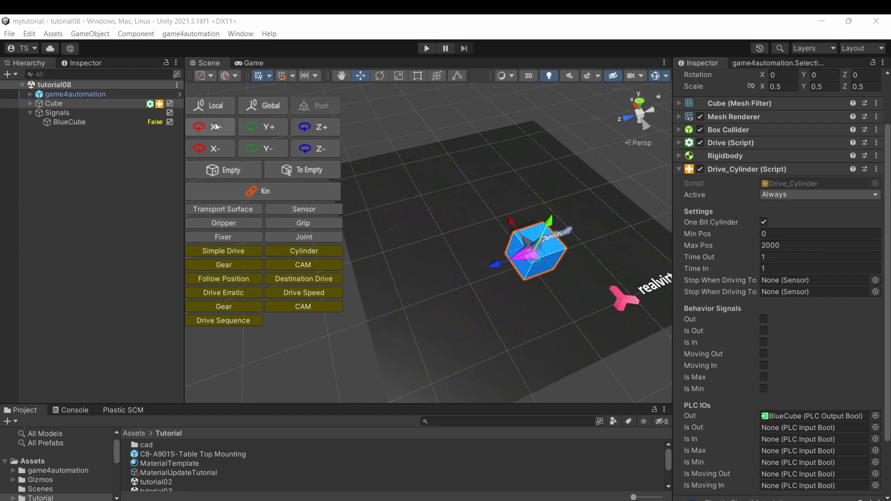
- Create an empty object at the tutorial08 scene root, equip it with a Sensor component and name it Sensor
click(69, 83)
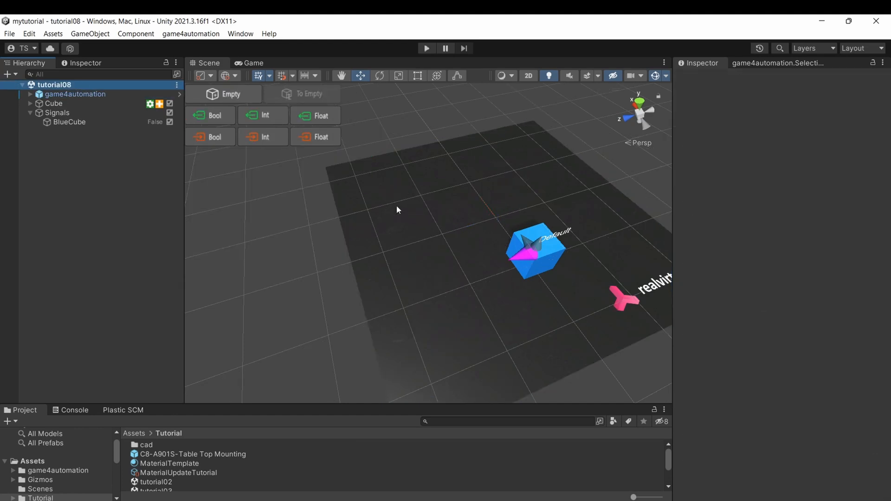
click(227, 94)
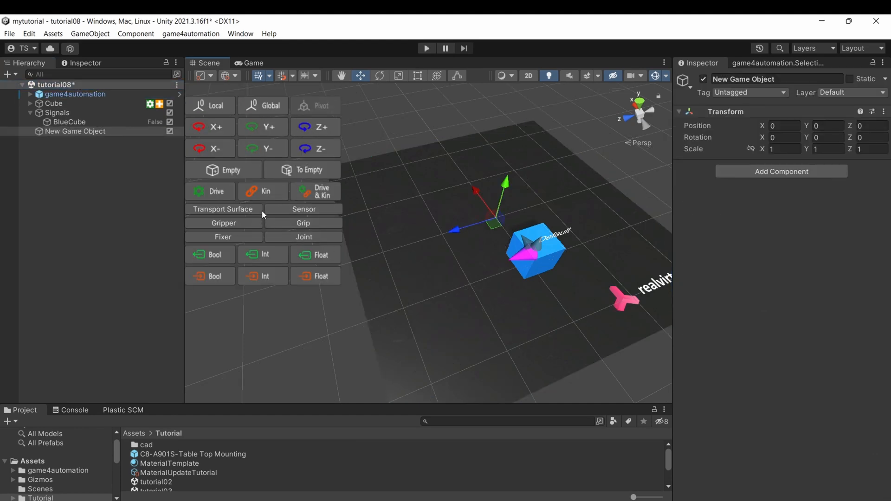
click(312, 210)
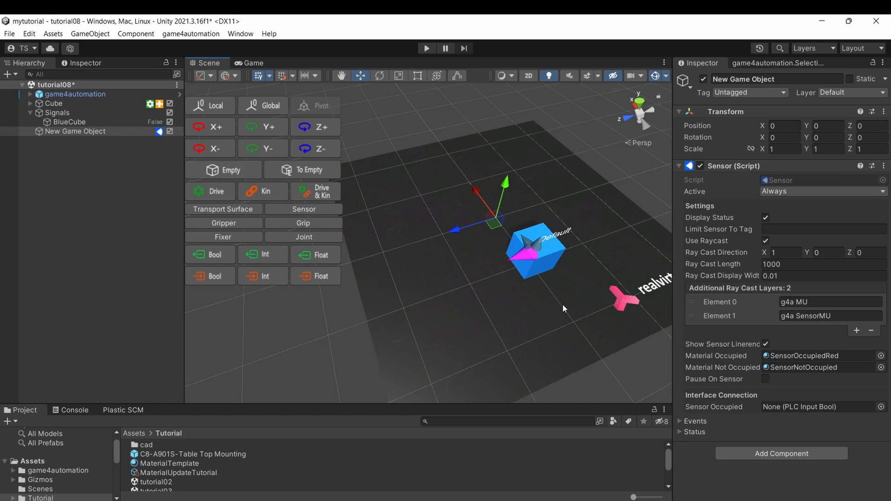
click(104, 132)
click(104, 131)
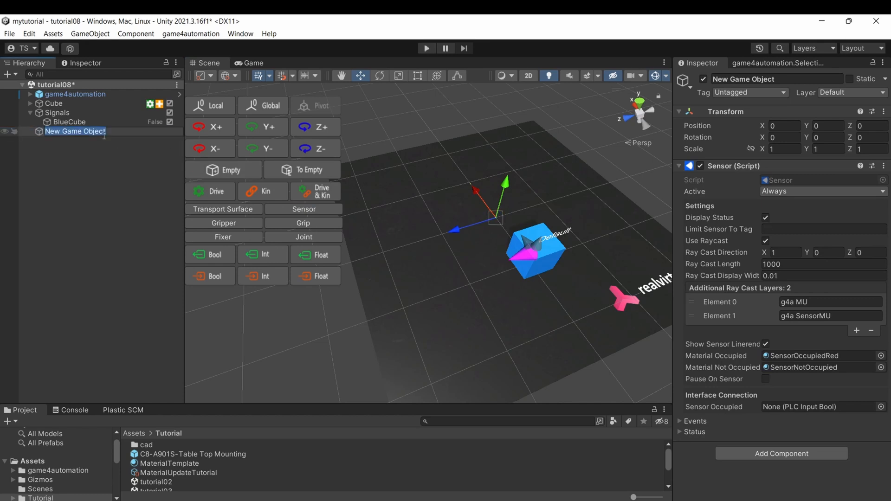
text(Sensor)
key(Return)
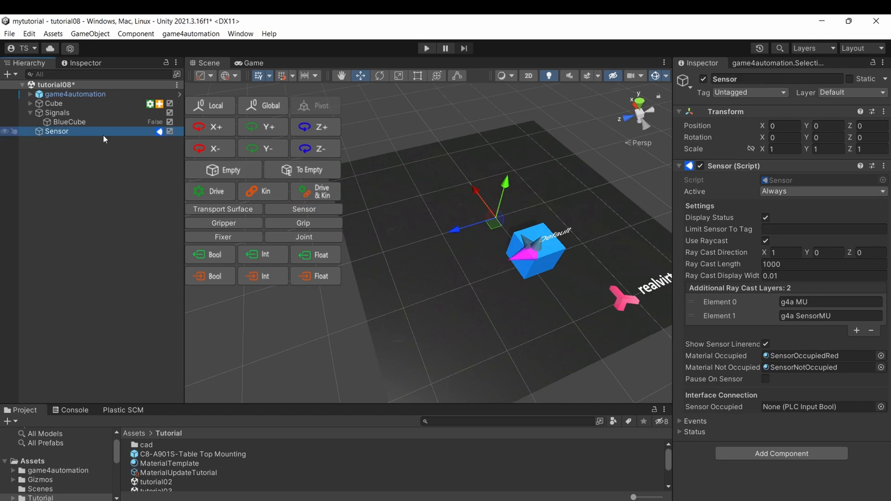
- Raise the sensor above the floor to a Y position of about 0.236
scroll(485, 210, up, 3)
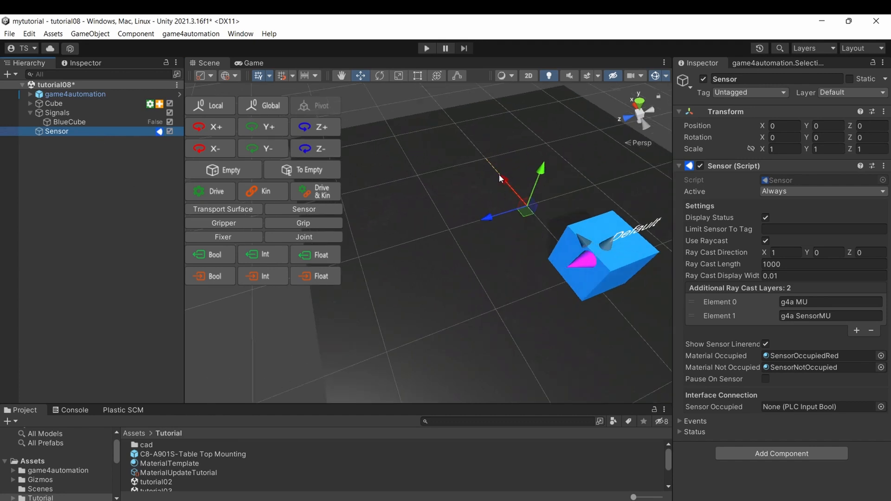
drag(541, 166, 547, 155)
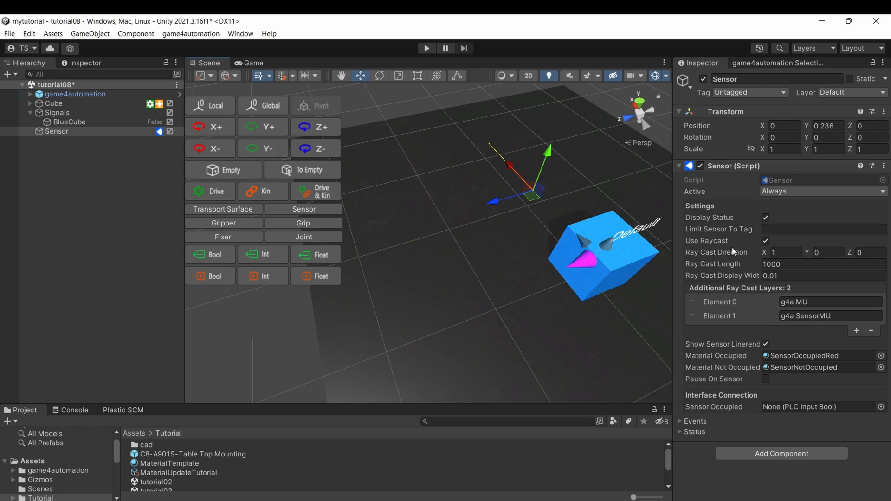
- Rotate the sensor about the Y axis in 90-degree increments through a full turn
click(258, 133)
click(258, 133)
click(257, 133)
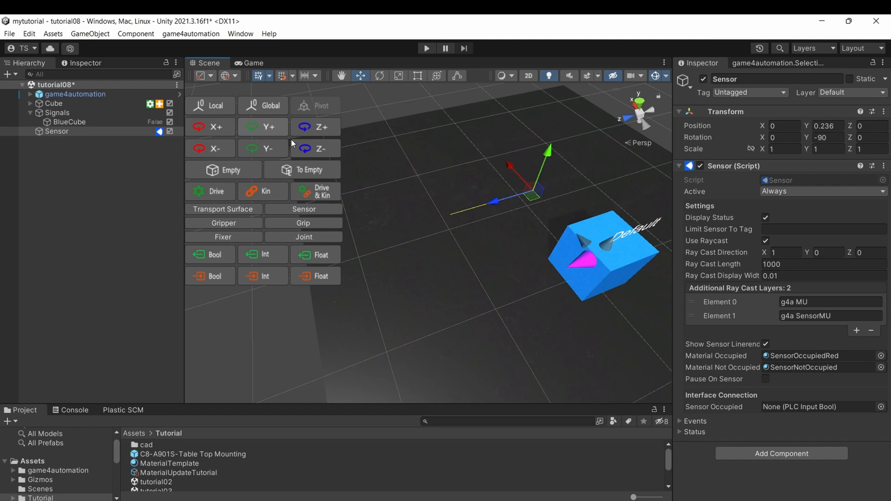
scroll(540, 227, down, 2)
click(262, 131)
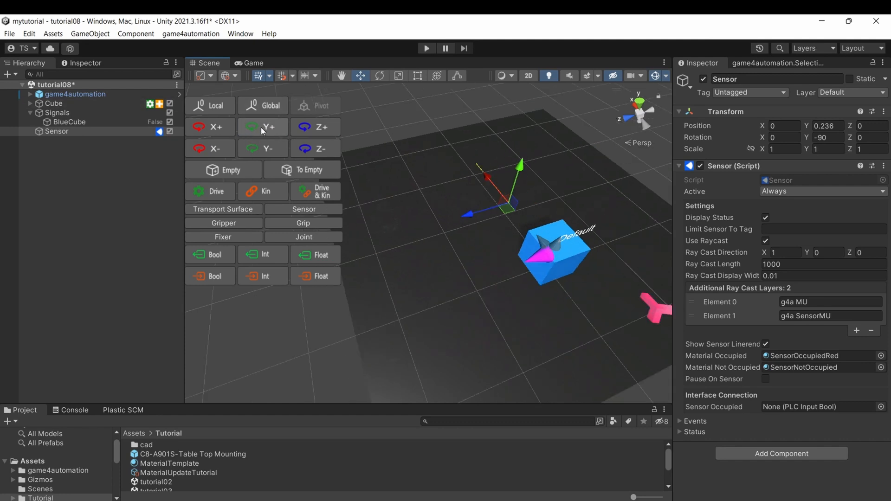
- Move the sensor across the floor to about X -2.012, Z 1.253 and set its ray cast length to 3000
drag(495, 216, 499, 399)
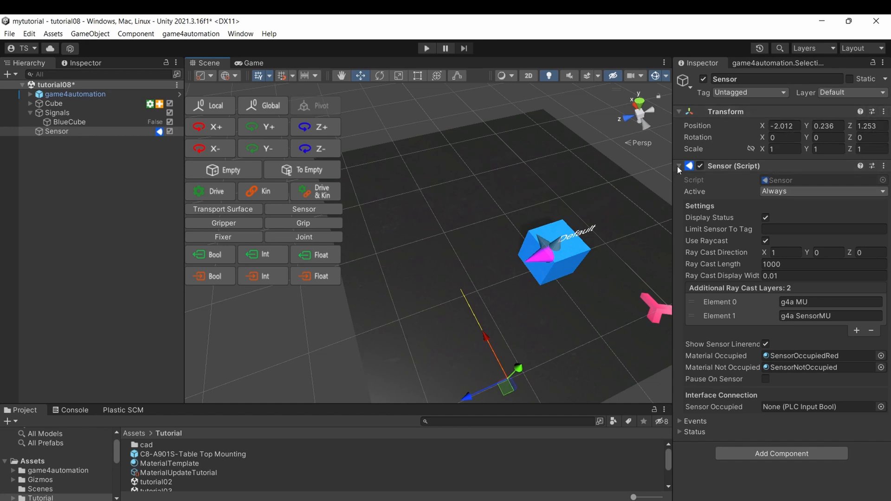
click(796, 263)
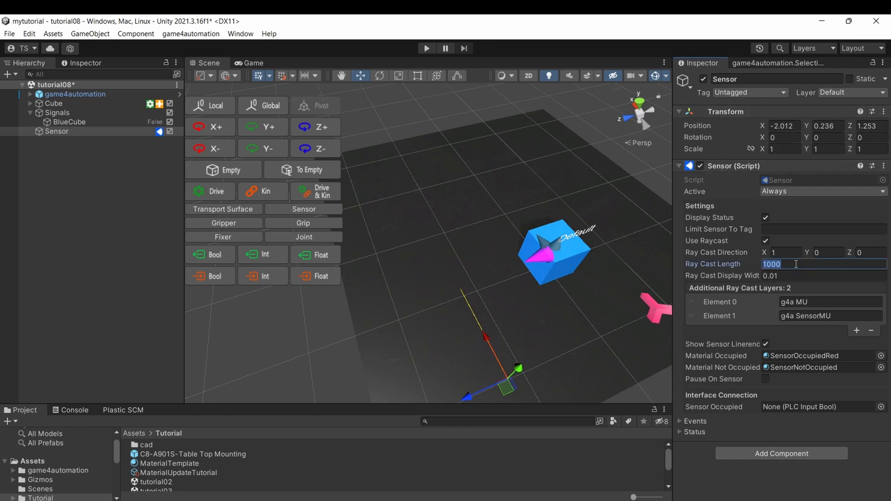
text(3000)
right_drag(493, 301, 585, 232)
middle_drag(585, 232, 569, 187)
right_drag(570, 187, 558, 162)
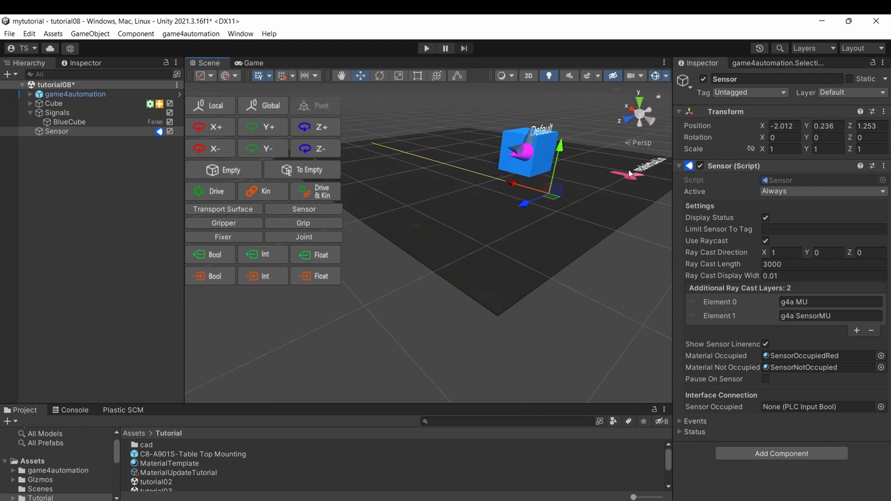
mouse_move(629, 177)
middle_down()
mouse_move(602, 209)
mouse_move(639, 193)
middle_up()
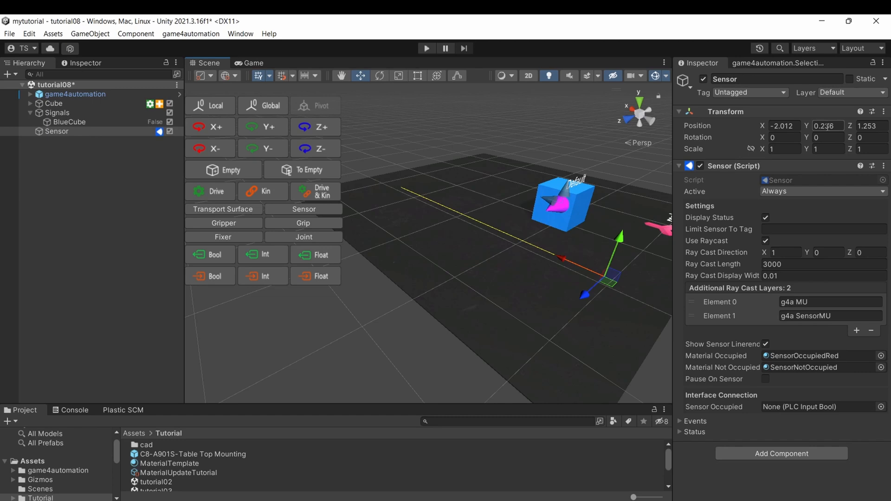
right_drag(576, 196, 544, 200)
middle_drag(545, 201, 519, 199)
right_drag(523, 221, 486, 235)
middle_drag(485, 235, 460, 249)
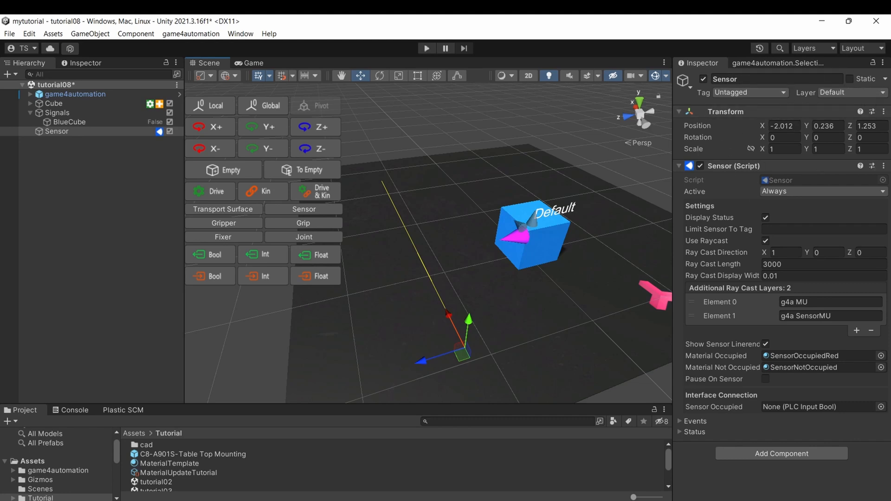
- Remove both additional ray cast layers, g4a MU and g4a SensorMU, from the sensor
click(722, 300)
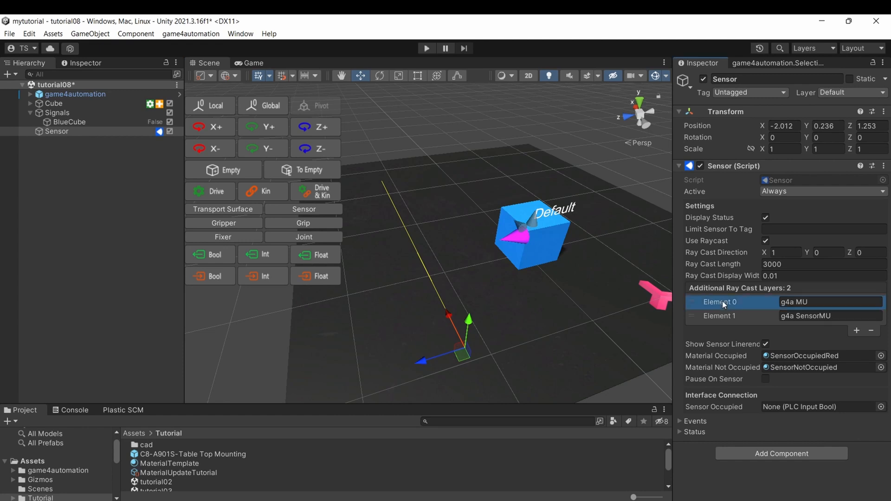
click(871, 331)
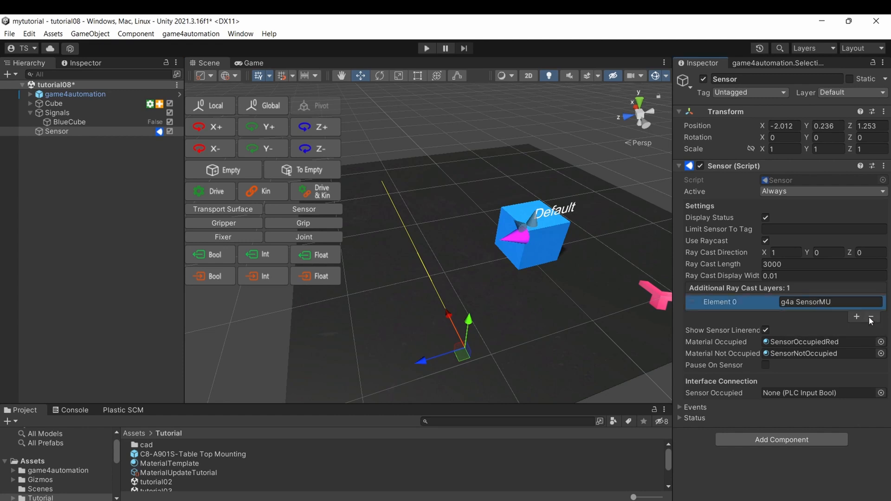
click(871, 317)
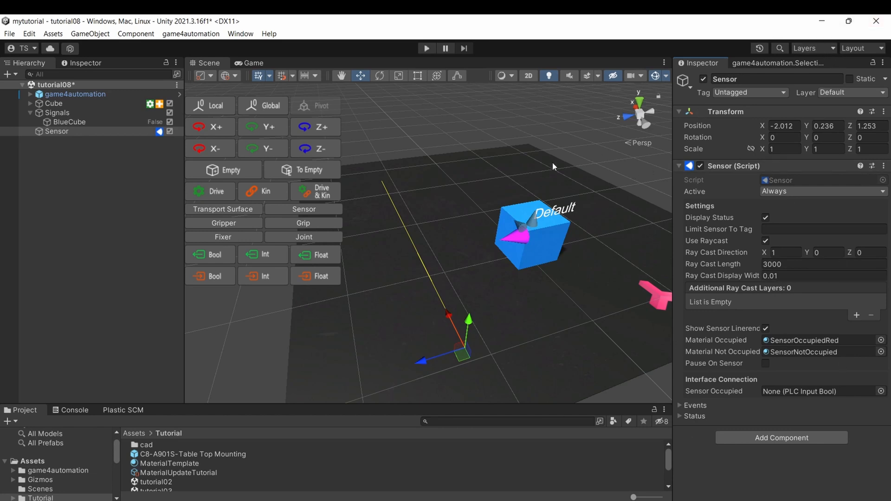
- Start the simulation and toggle the BlueCube signal repeatedly to drive the cube back and forth through the sensor ray
click(428, 49)
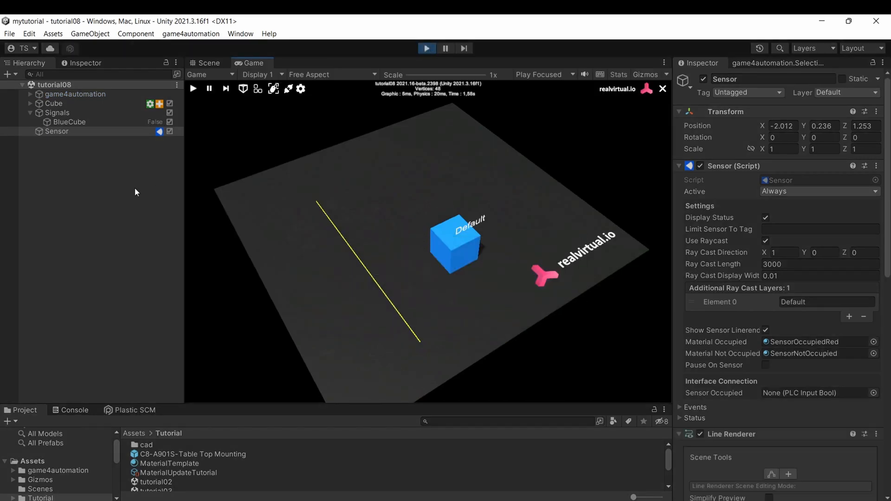
right_drag(254, 178, 278, 171)
scroll(333, 206, up, 1)
scroll(333, 207, up, 1)
middle_drag(332, 207, 335, 188)
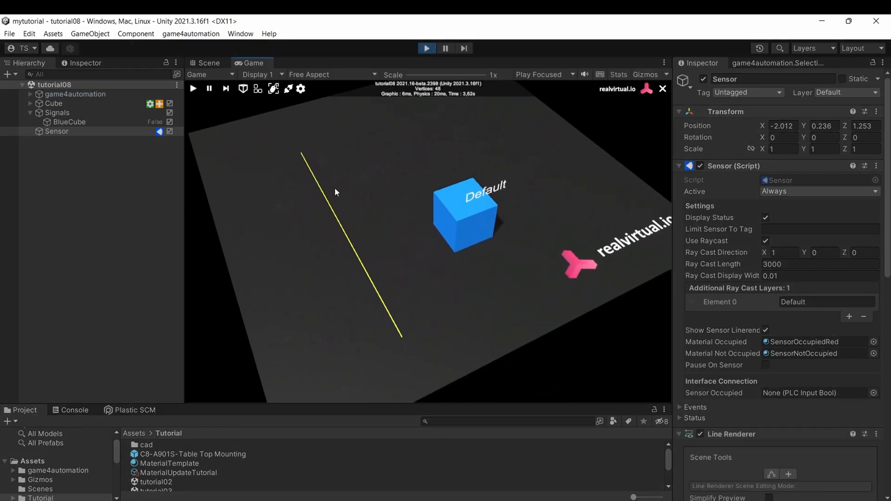
click(152, 121)
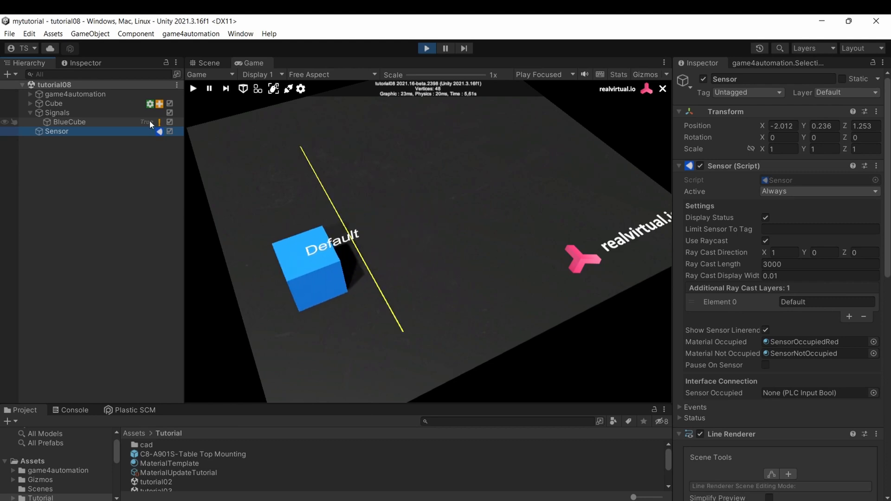
click(149, 121)
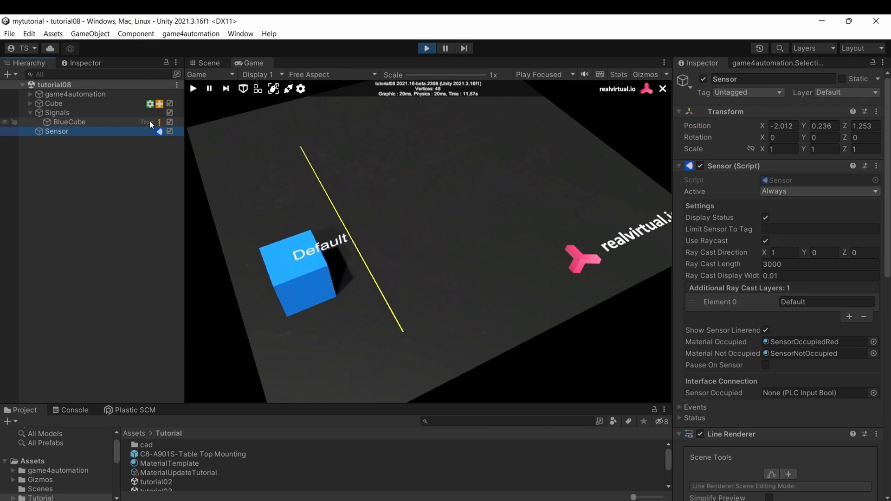
click(150, 121)
click(149, 121)
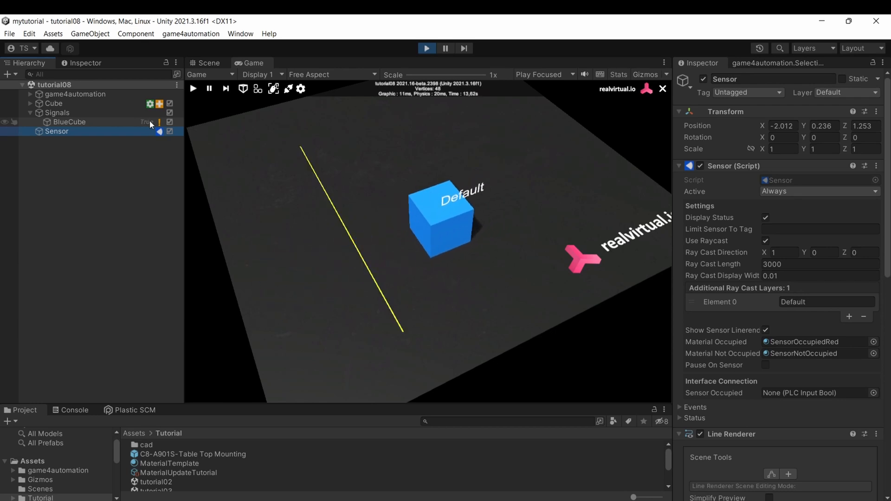
click(150, 121)
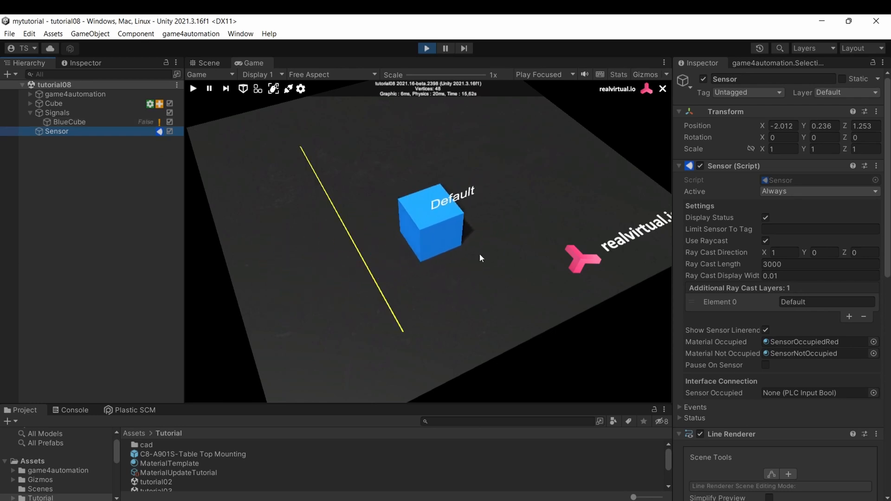
right_drag(470, 268, 569, 234)
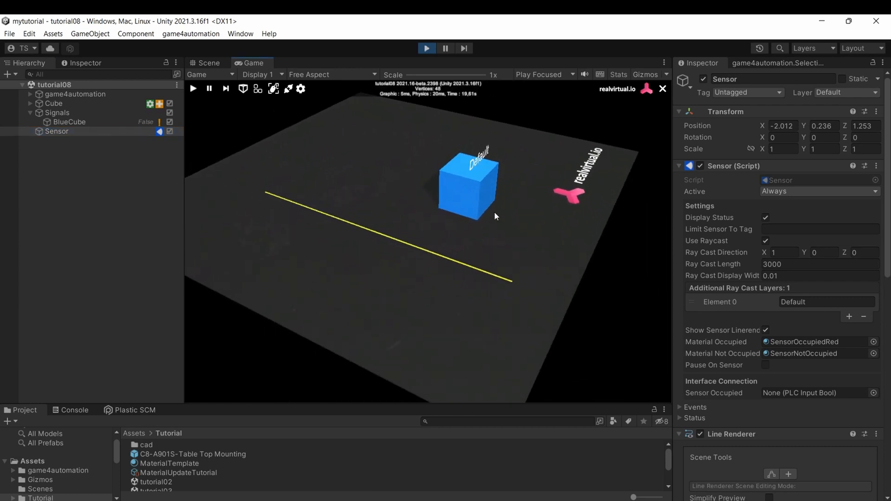
click(146, 123)
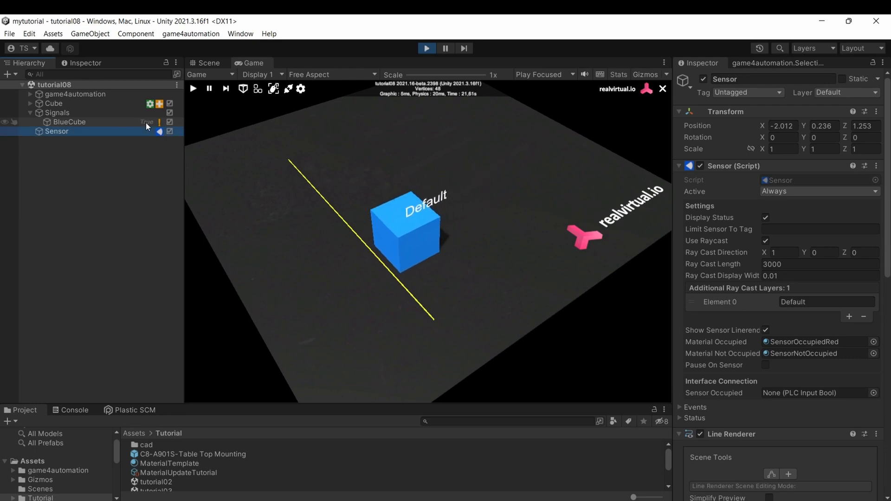
click(145, 122)
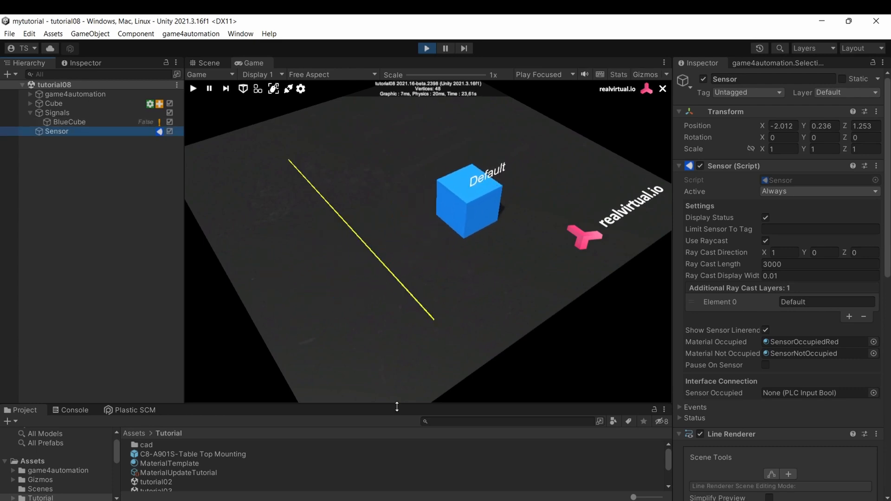
- Toggle the BlueCube signal again to drive the cube through the sensor ray, and stop the simulation
right_drag(448, 242, 503, 227)
click(145, 121)
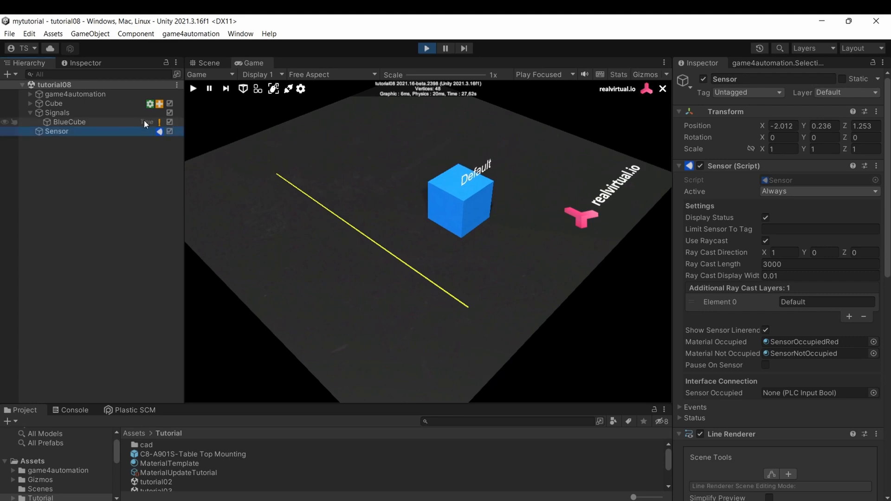
click(145, 121)
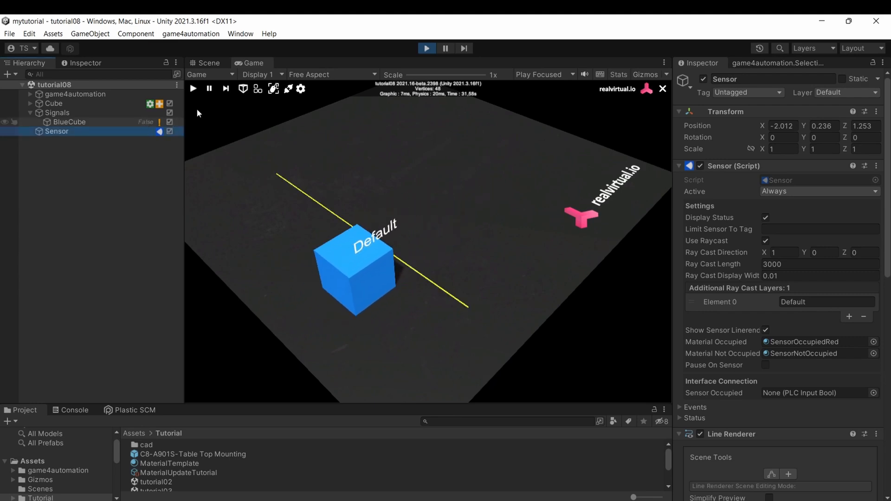
click(426, 49)
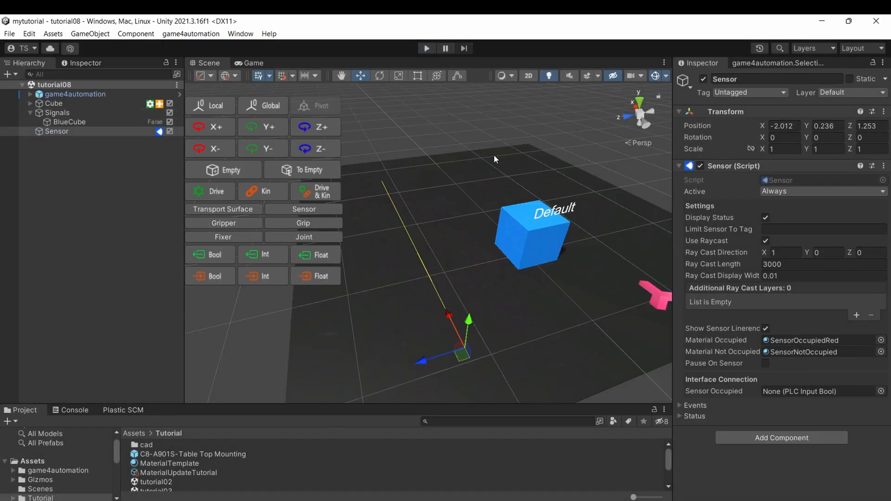
right_drag(602, 305, 645, 299)
mouse_move(569, 275)
middle_down()
mouse_move(612, 265)
mouse_move(586, 275)
mouse_move(581, 266)
middle_up()
scroll(583, 272, up, 1)
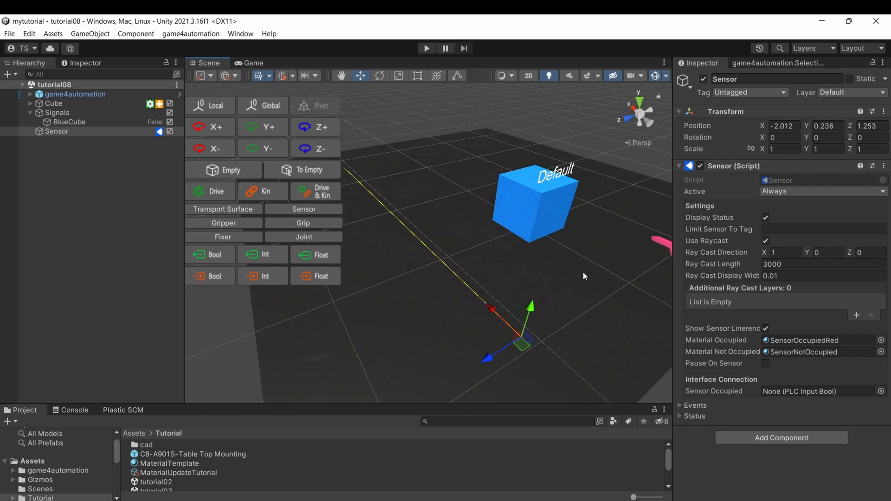
right_drag(583, 271, 586, 286)
middle_drag(585, 286, 584, 292)
scroll(584, 292, down, 1)
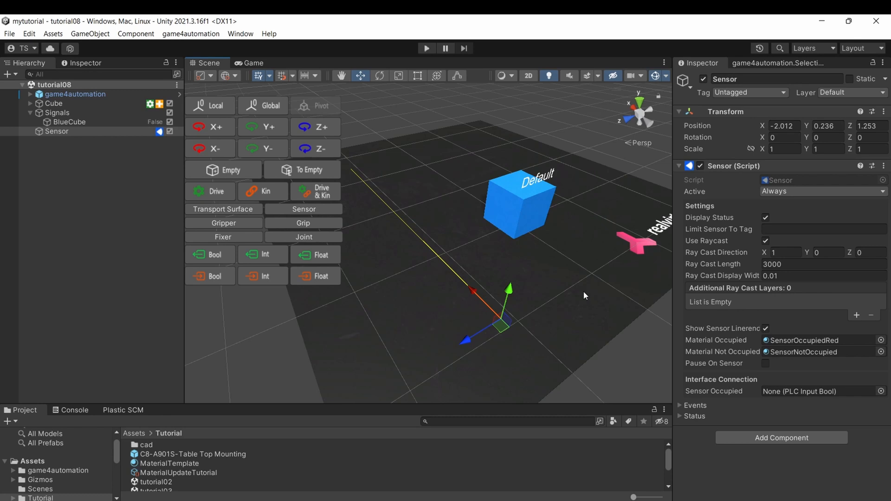
scroll(583, 291, down, 1)
mouse_move(583, 291)
right_down()
mouse_move(565, 288)
mouse_move(577, 297)
right_up()
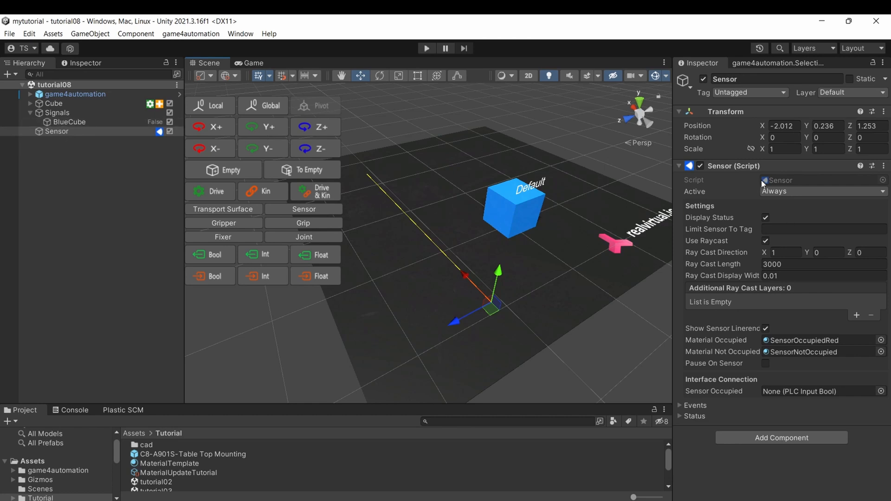
- Assign the sensor to the g4a MU layer and add g4a SensorMU as an additional ray cast layer
click(856, 91)
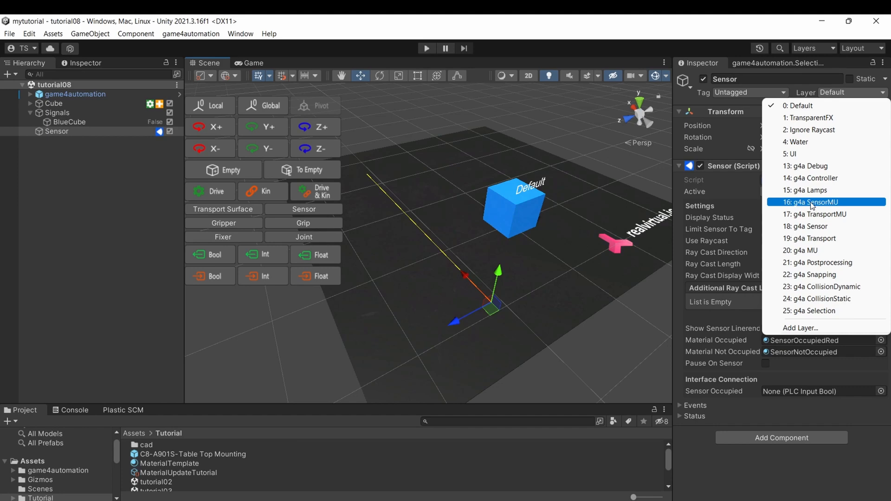
click(804, 253)
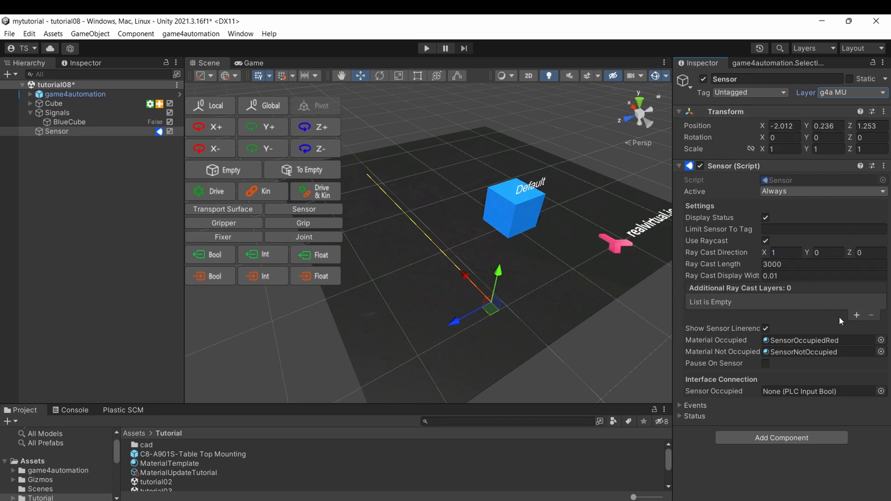
click(856, 316)
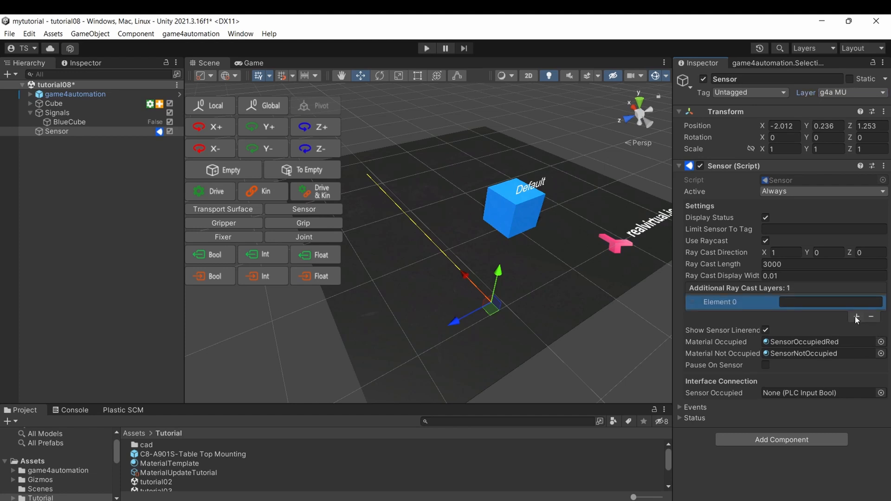
click(823, 301)
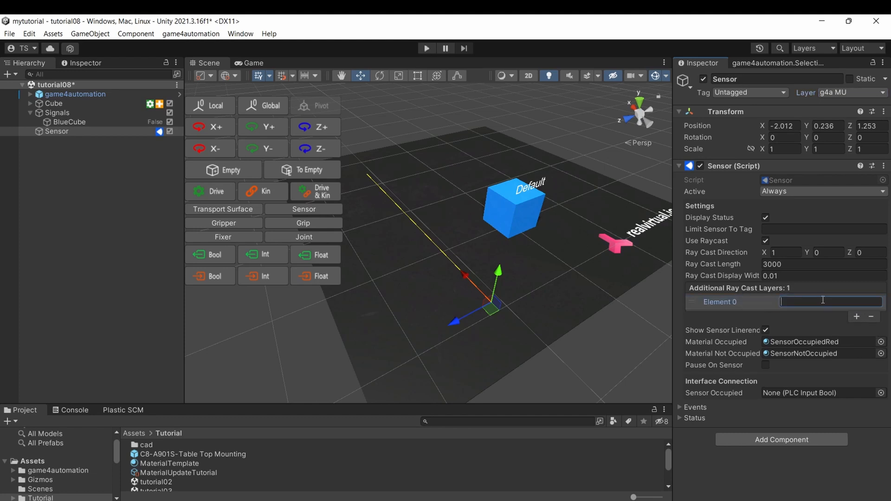
text(g4a SensorMU)
click(856, 93)
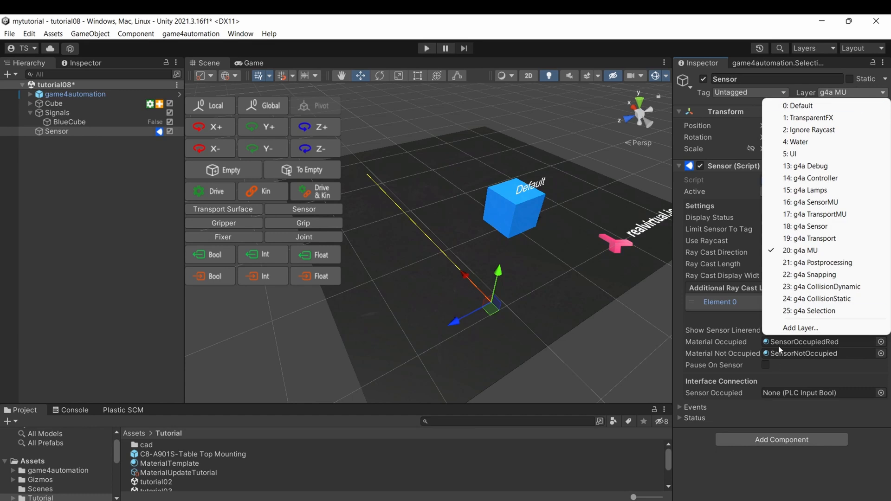
click(748, 315)
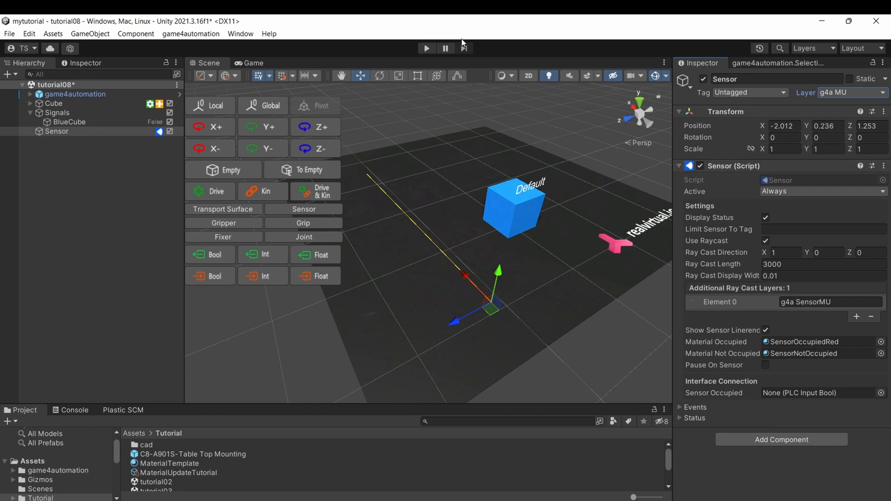
- Run the simulation to test the sensor with its g4a MU and g4a SensorMU ray cast layers, and stop it
click(427, 48)
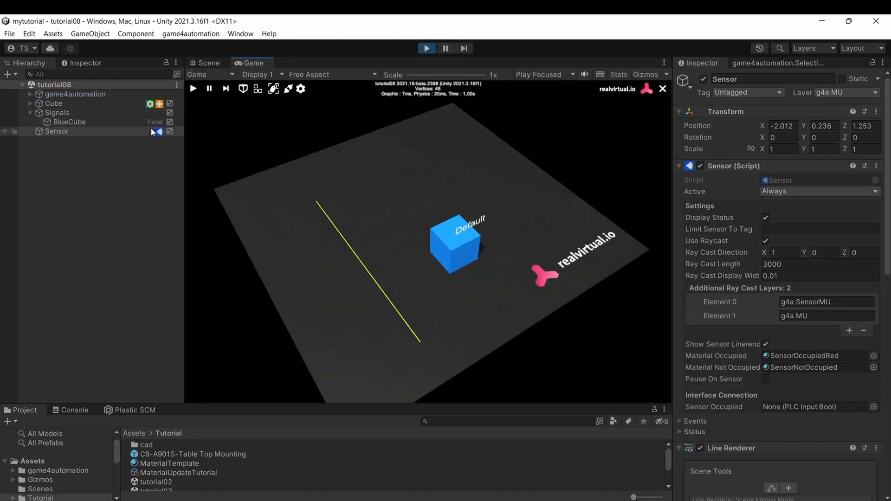
click(152, 130)
click(426, 49)
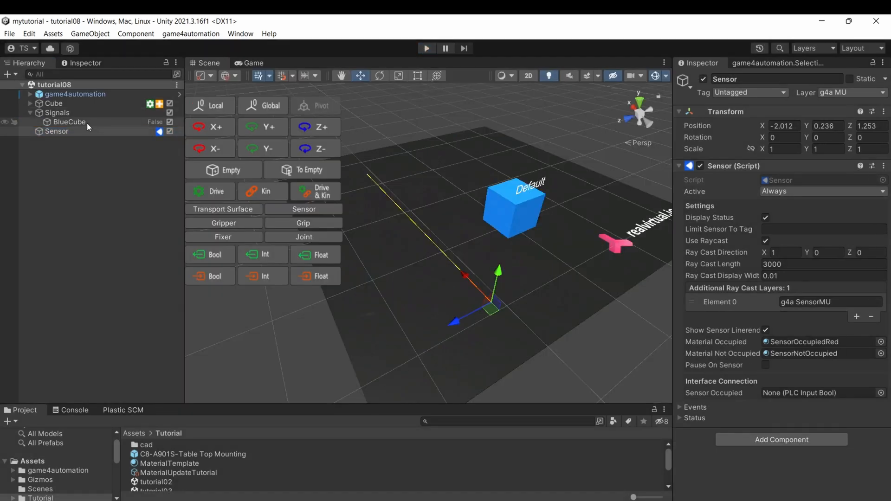
- Change the blue Cube object's layer to g4a MU
click(63, 103)
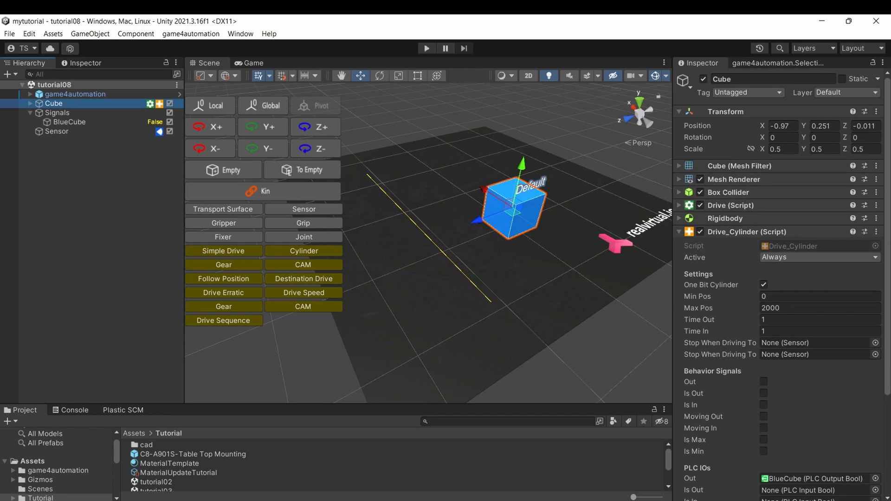
click(839, 93)
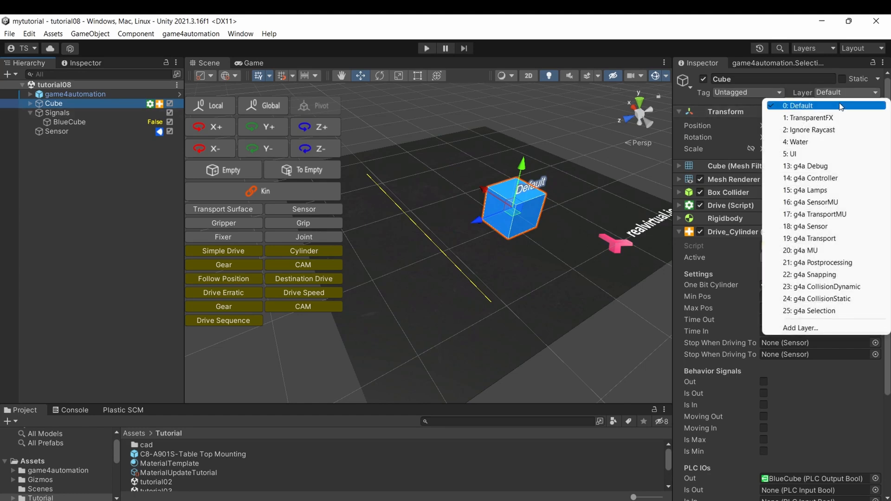
click(796, 252)
click(418, 289)
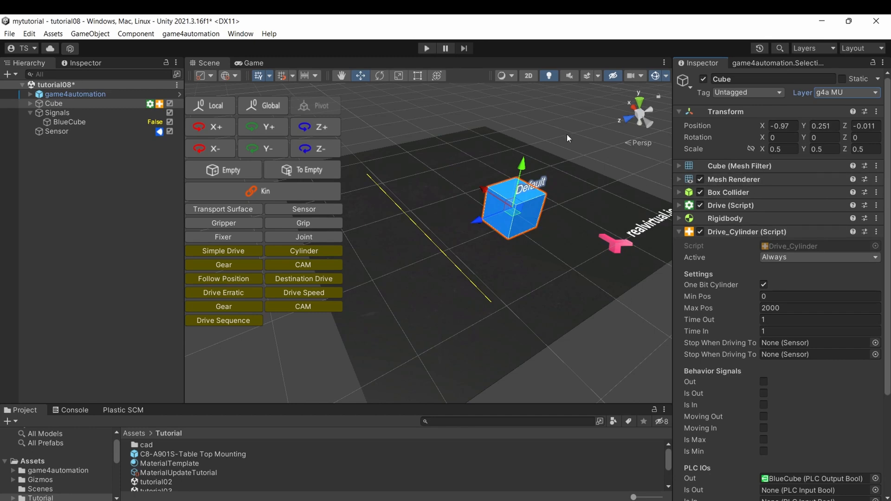
- Start the simulation and toggle the BlueCube signal to check whether the sensor detects the cube on its g4a MU layer
click(427, 48)
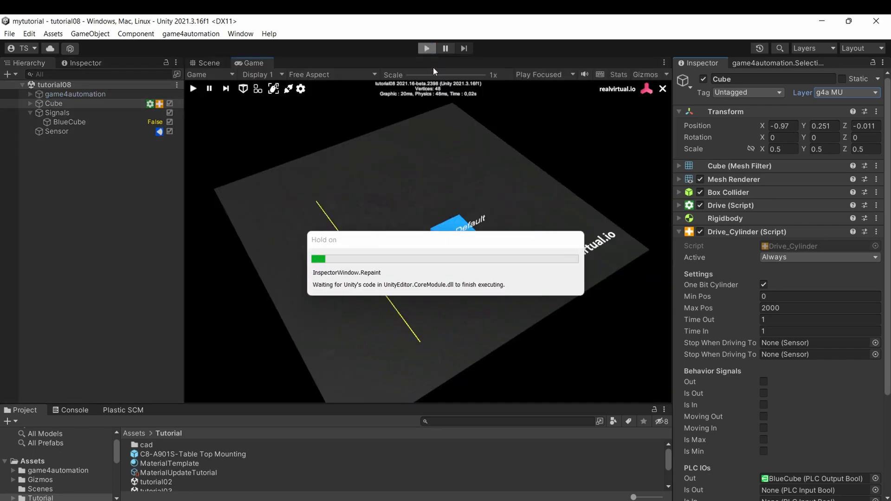
click(155, 123)
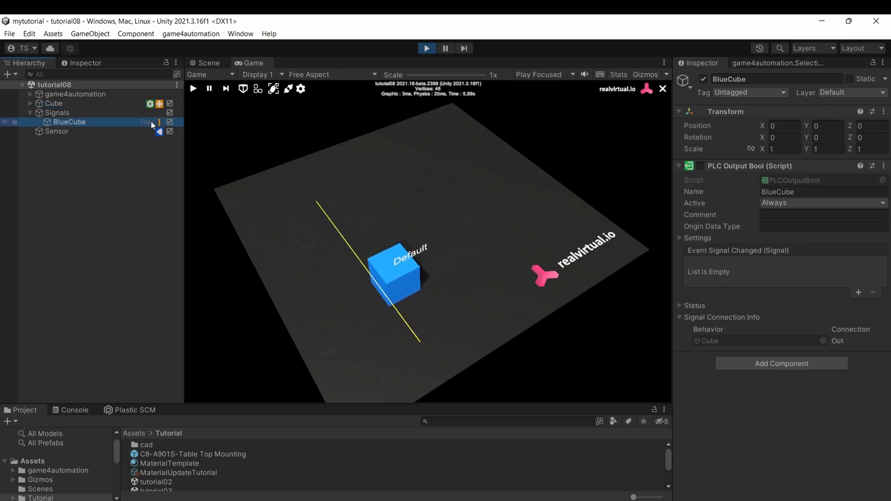
click(151, 121)
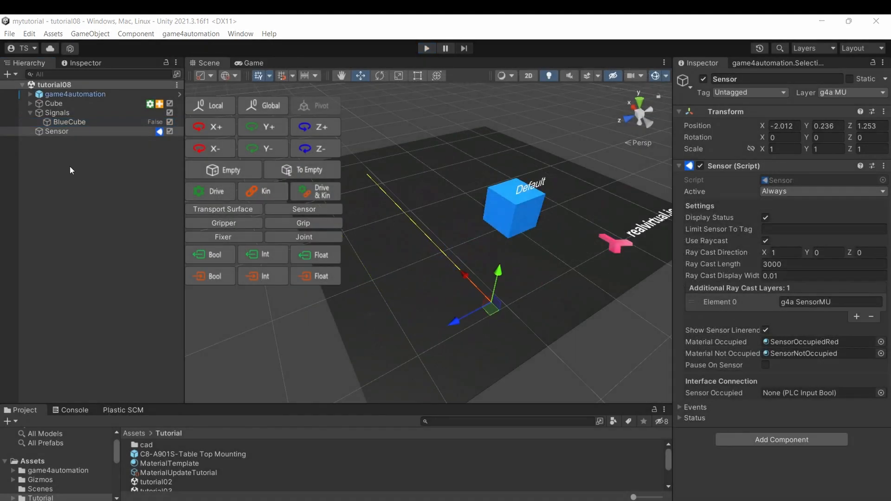
- Duplicate the Sensor object and rename the copy SensorCollider
click(69, 166)
click(60, 131)
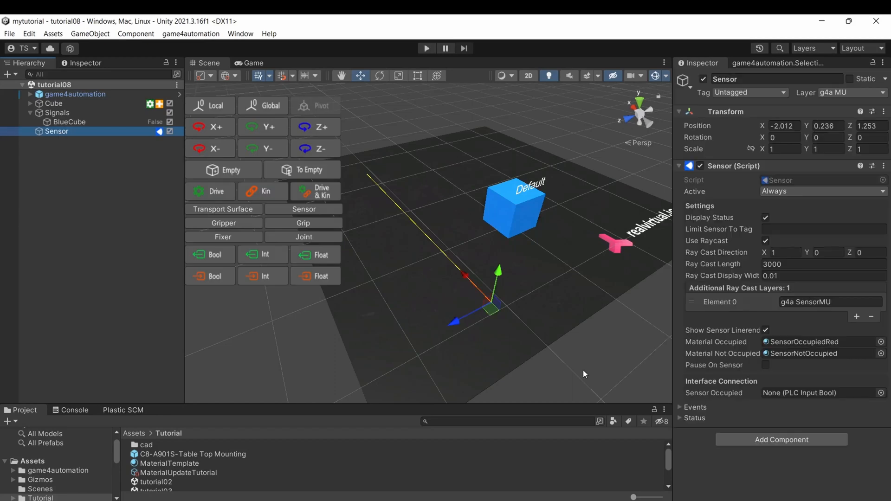
click(50, 135)
key(ctrl+d)
key(F2)
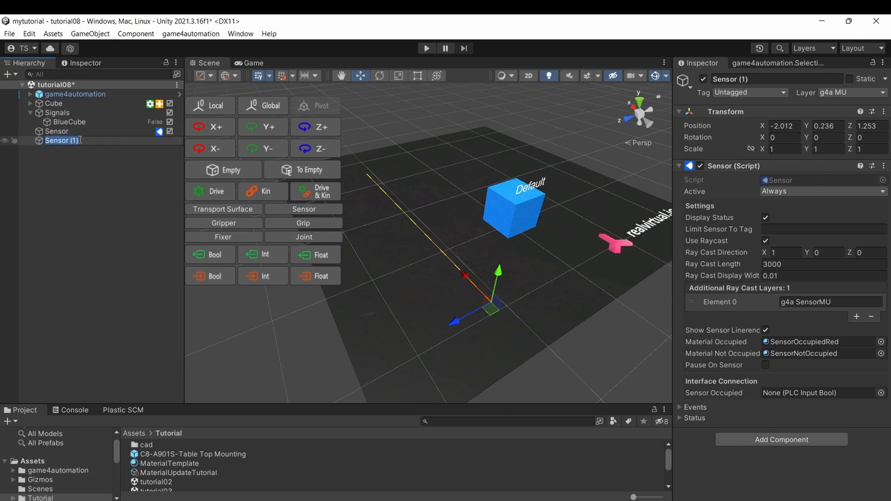
text(S)
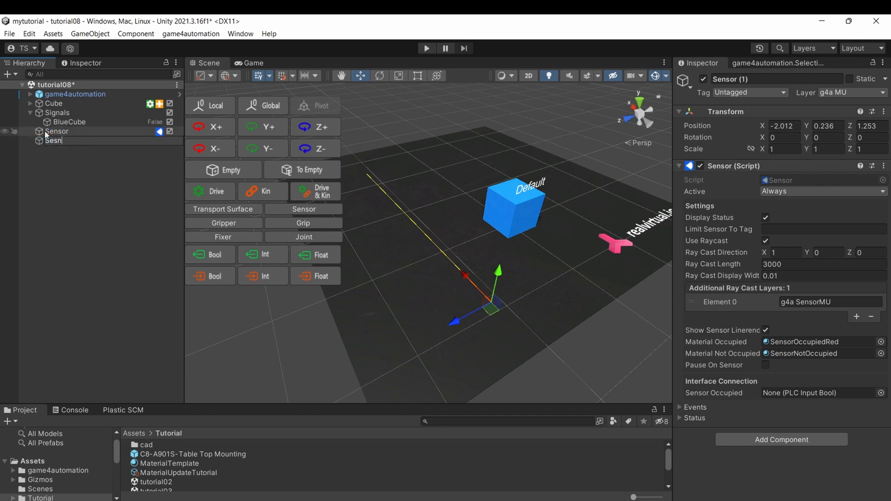
text(ensorCollider)
key(Return)
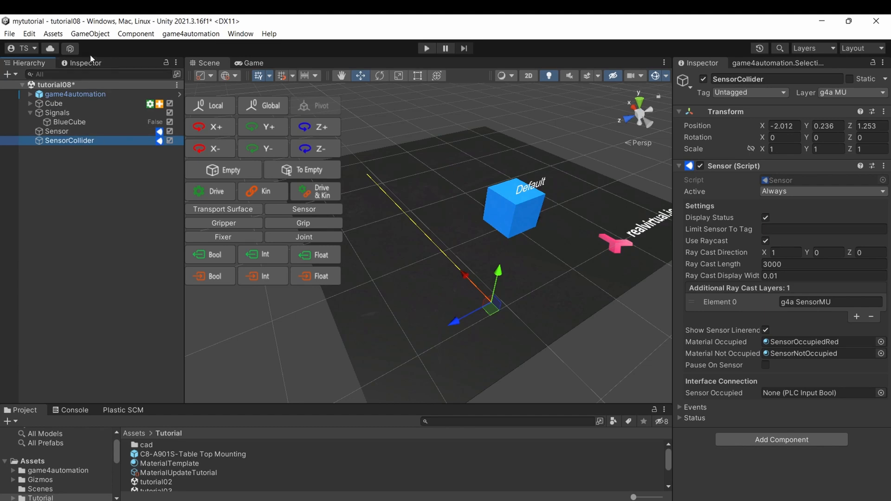
- Create a new 3D cube and make it a child of SensorCollider
click(90, 33)
mouse_move(114, 101)
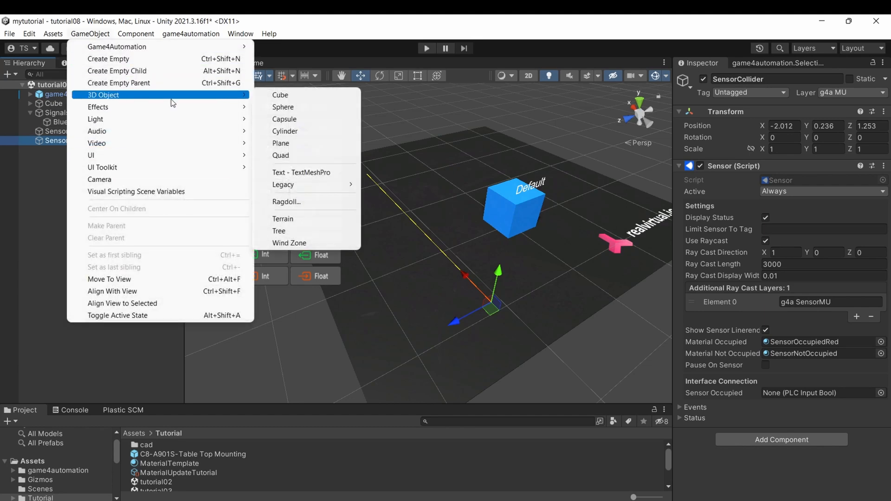
click(300, 100)
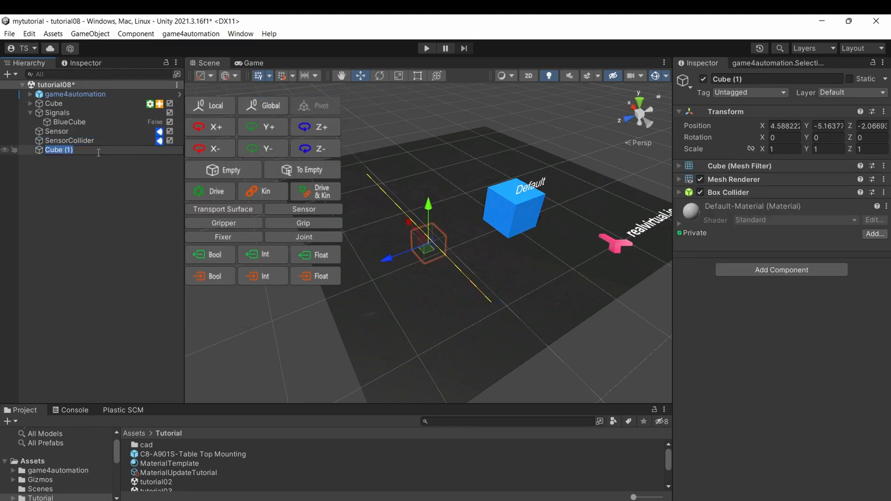
drag(680, 193, 87, 140)
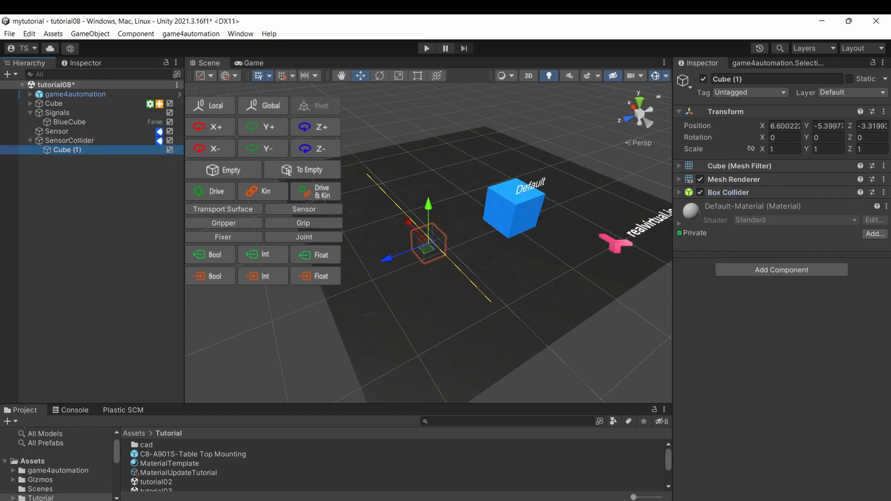
- Move the Sensor script component from SensorCollider onto its child object Cube (1)
drag(809, 169, 84, 144)
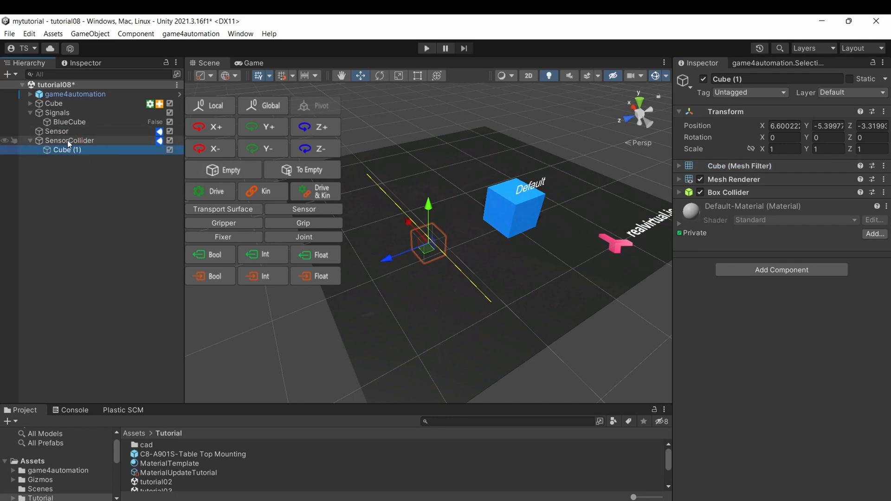
click(68, 137)
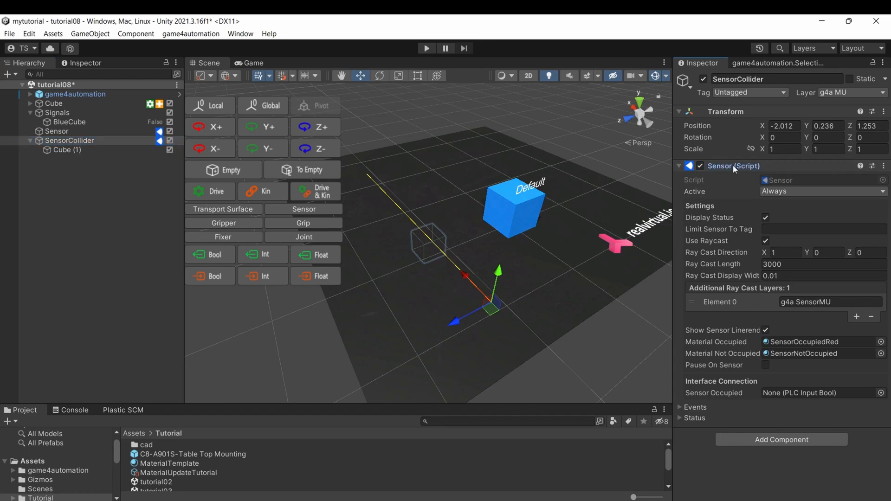
drag(733, 165, 118, 151)
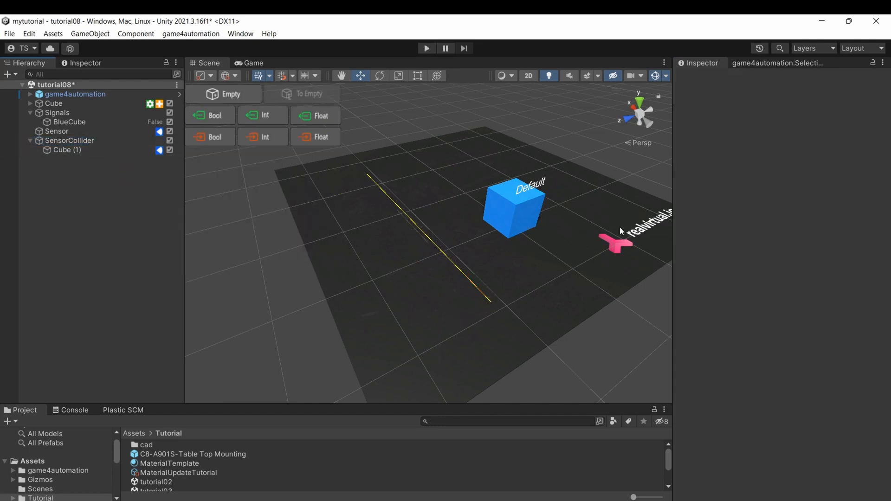
- Set the local position of Cube (1) under SensorCollider to X 0, Y 0, Z 0
click(94, 152)
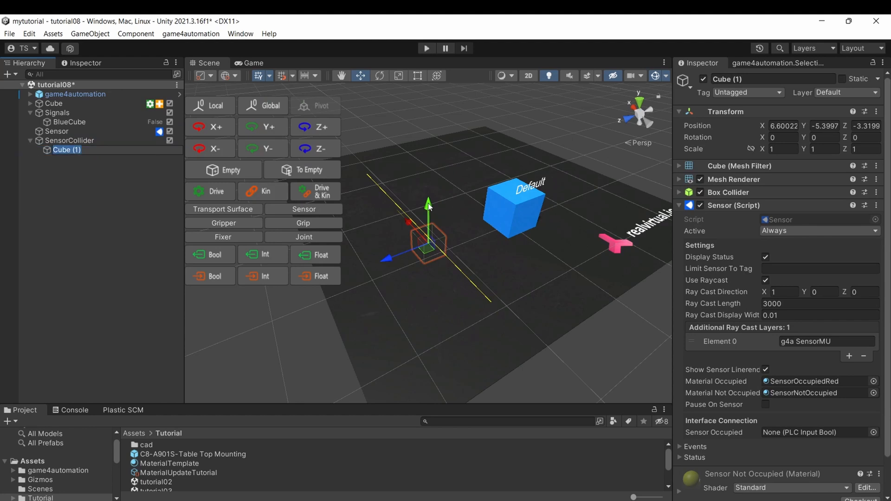
drag(429, 207, 440, 148)
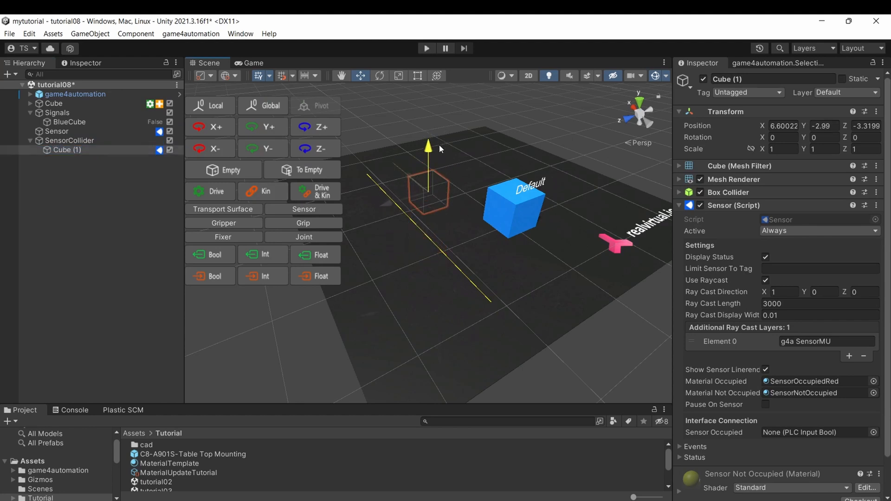
drag(386, 206, 363, 218)
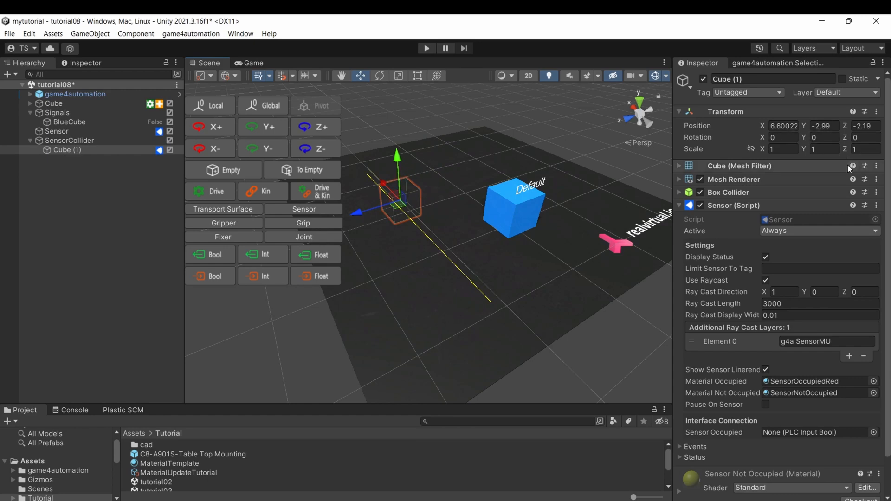
click(783, 126)
text(0)
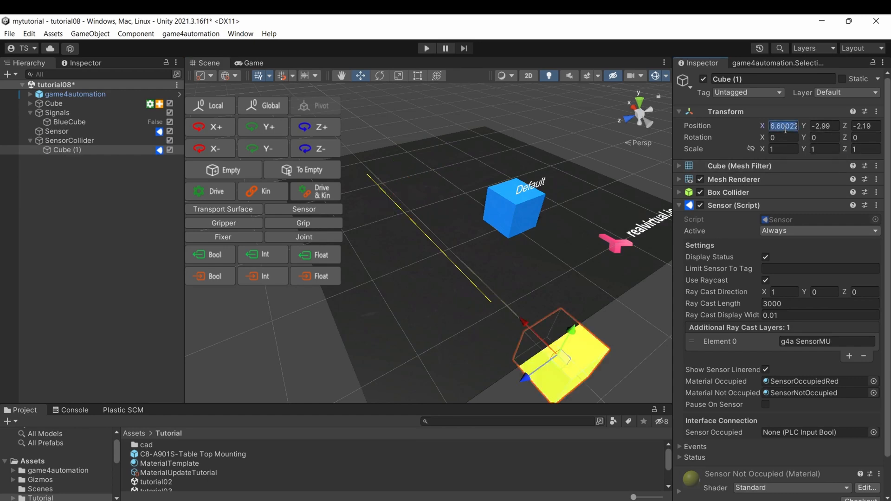
key(Tab)
text(0)
click(858, 127)
text(0)
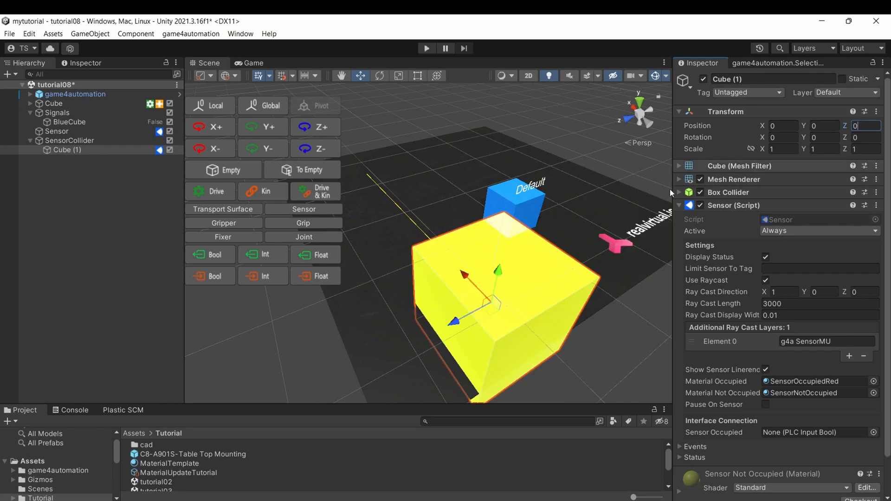
- Move Cube (1) out of SensorCollider to the scene's root level and delete the empty SensorCollider object
click(107, 140)
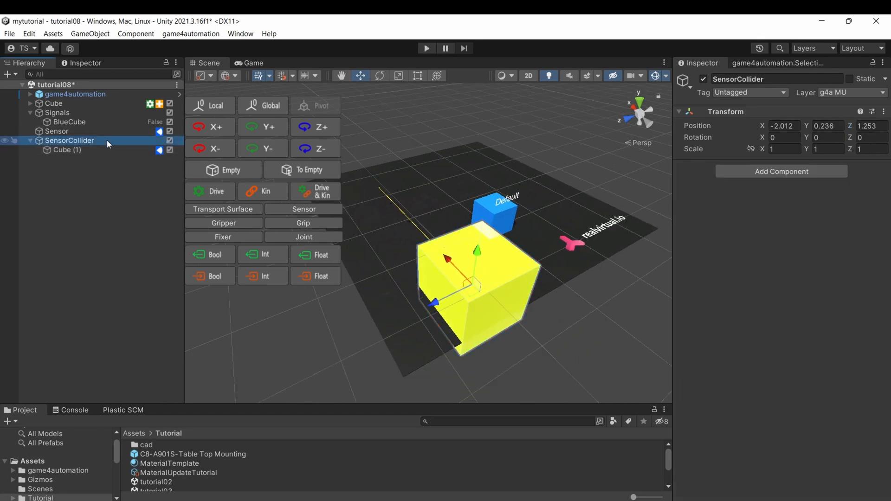
drag(106, 152, 112, 138)
click(82, 150)
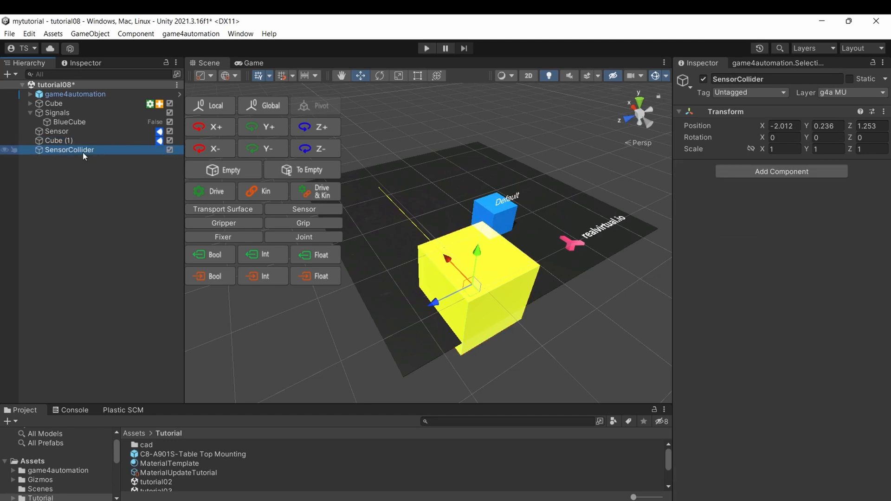
key(Delete)
- Rename Cube (1) as SensorCollider and turn off Use Raycast in its Sensor script
click(72, 141)
key(F2)
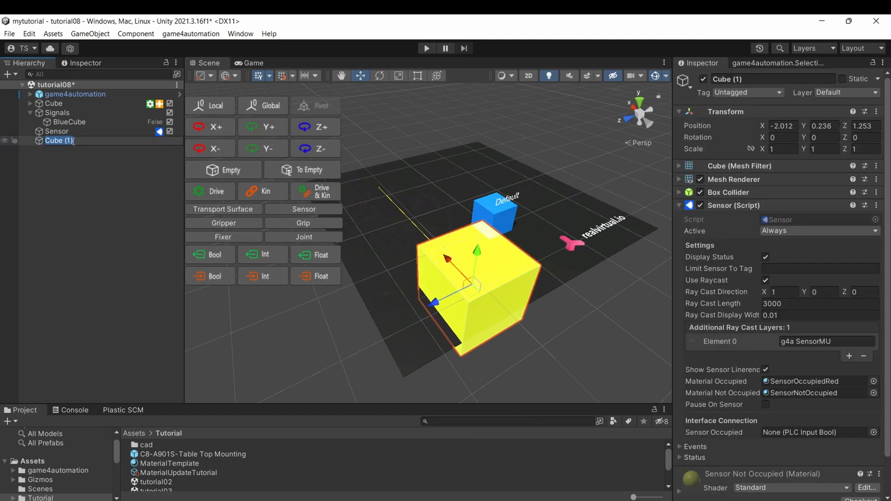
text(SensorCollider)
key(Return)
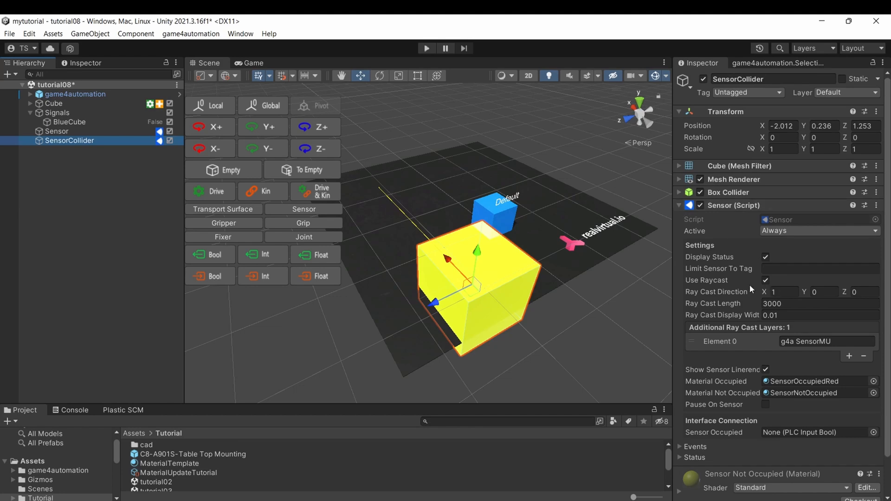
click(765, 280)
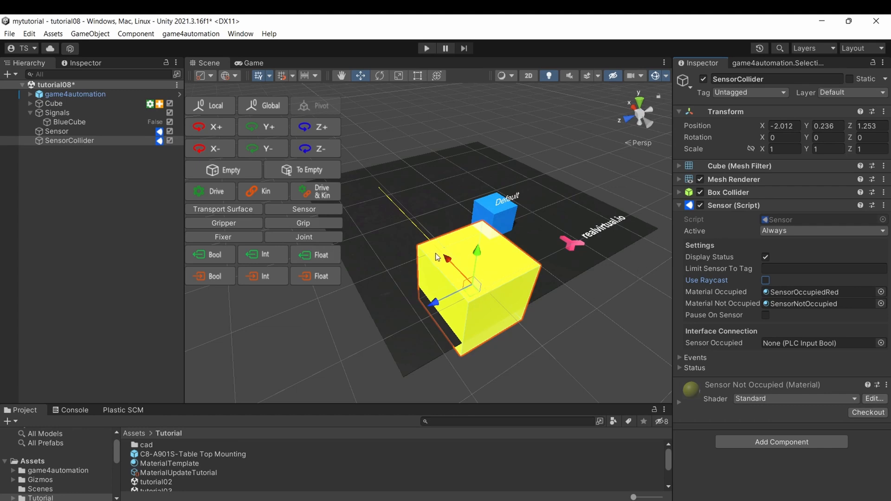
- Move SensorCollider along Z to about 2.12 and set its scale to X 3, Y 0.05, Z 0.05
drag(444, 299, 372, 338)
click(793, 151)
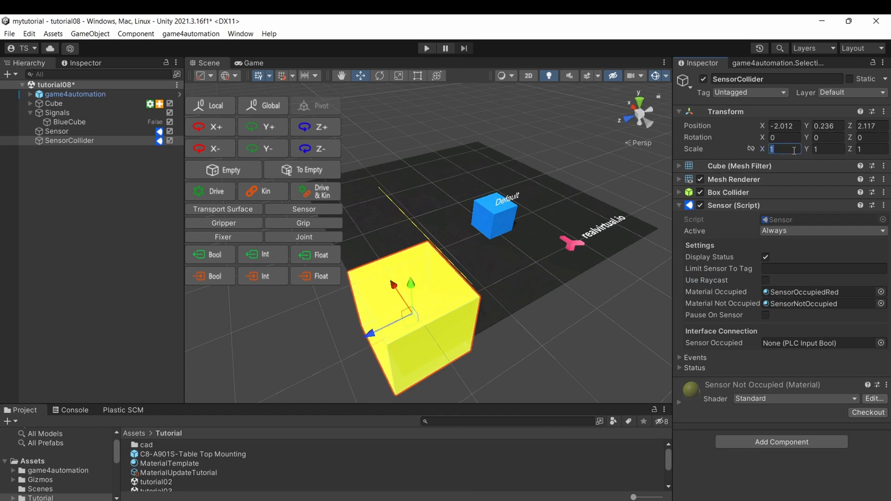
text(3)
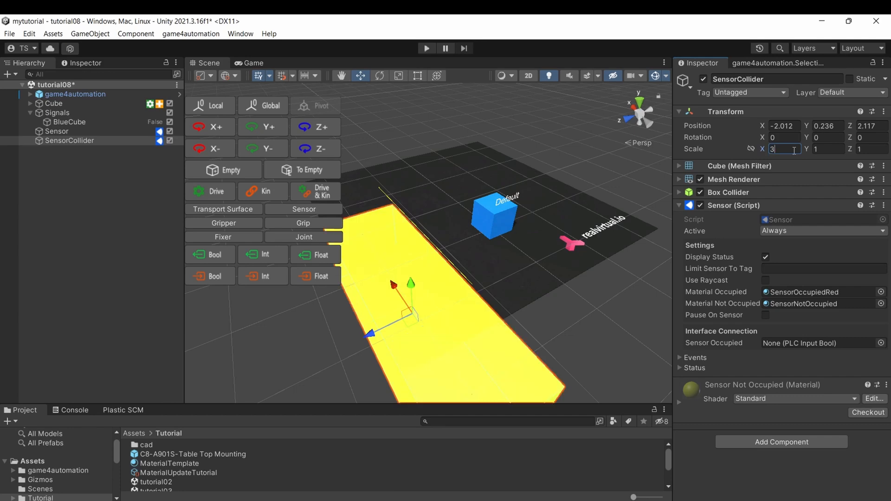
key(Tab)
text(0.0)
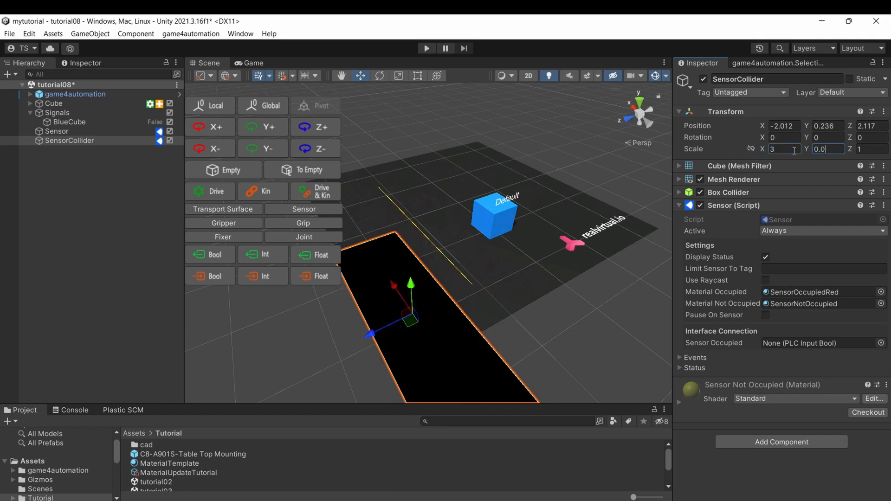
text(5)
key(Tab)
text(0.0)
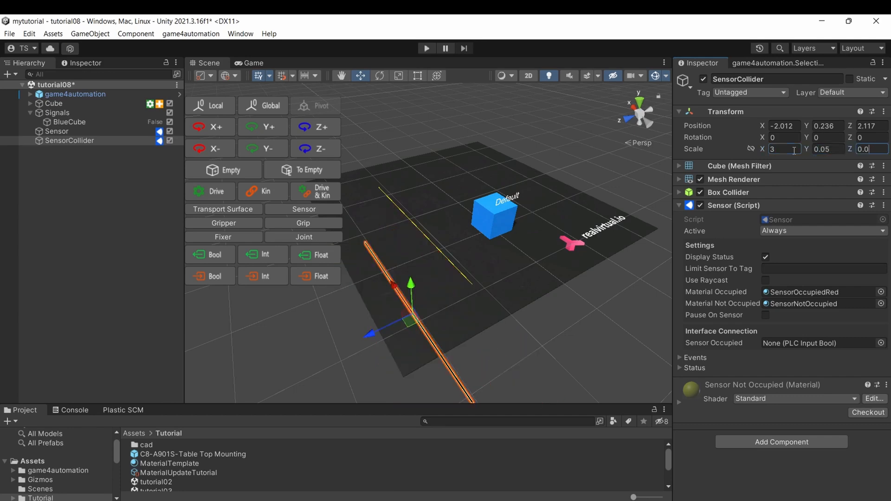
text(5)
- Place the SensorCollider bar alongside the ray cast line, at about X -0.52 and Z 1.76
scroll(416, 332, down, 3)
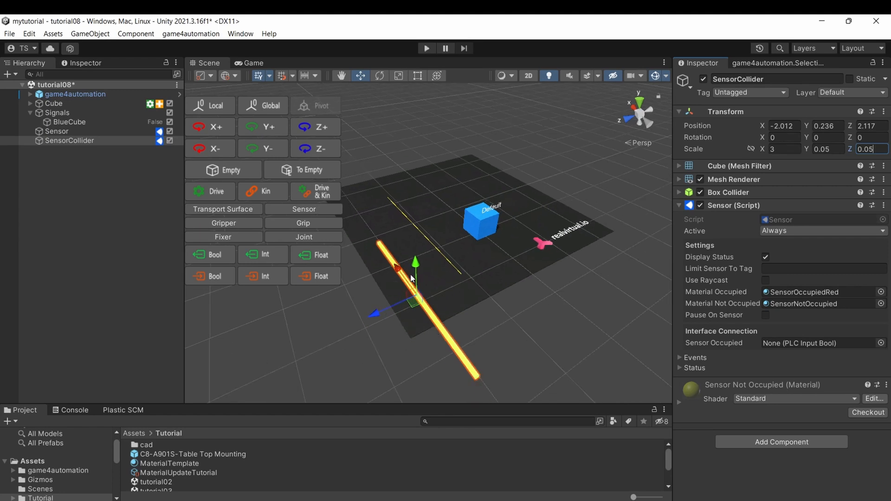
drag(403, 271, 372, 216)
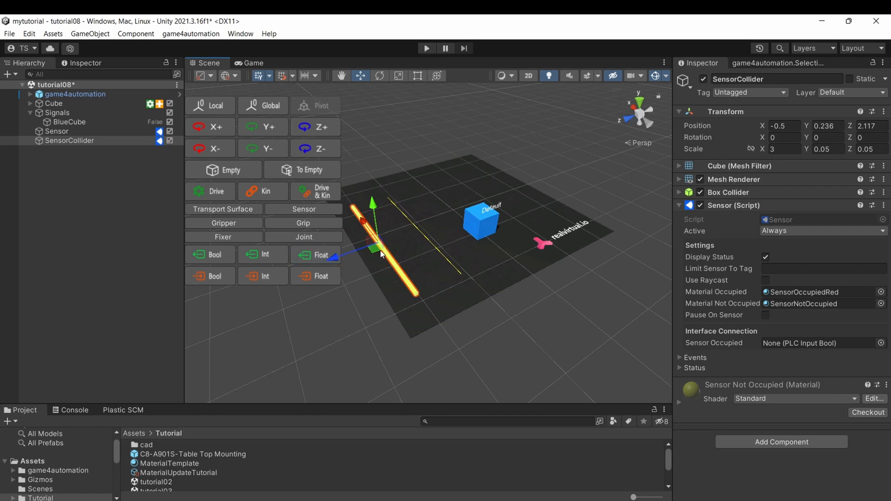
drag(381, 242, 395, 245)
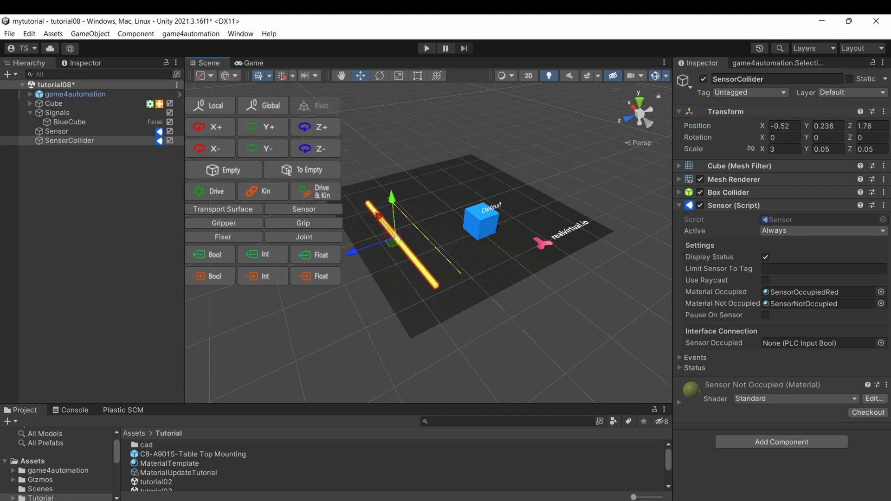
right_drag(429, 238, 394, 238)
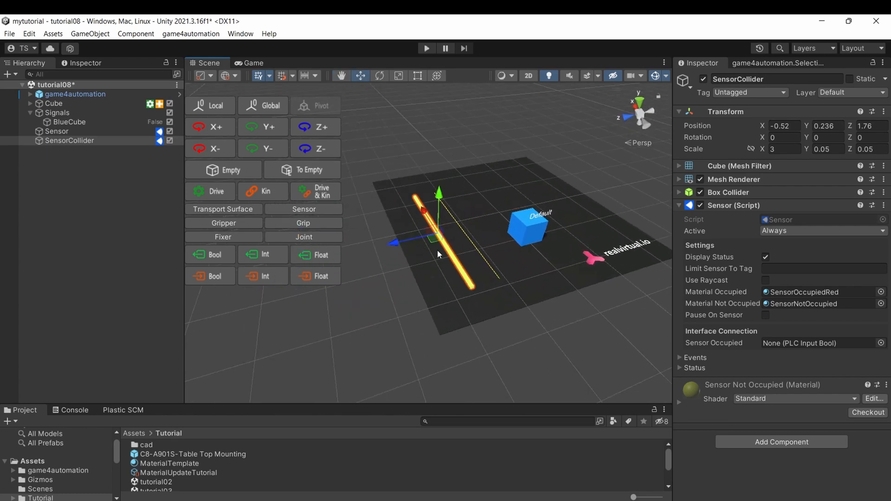
middle_drag(440, 240, 434, 257)
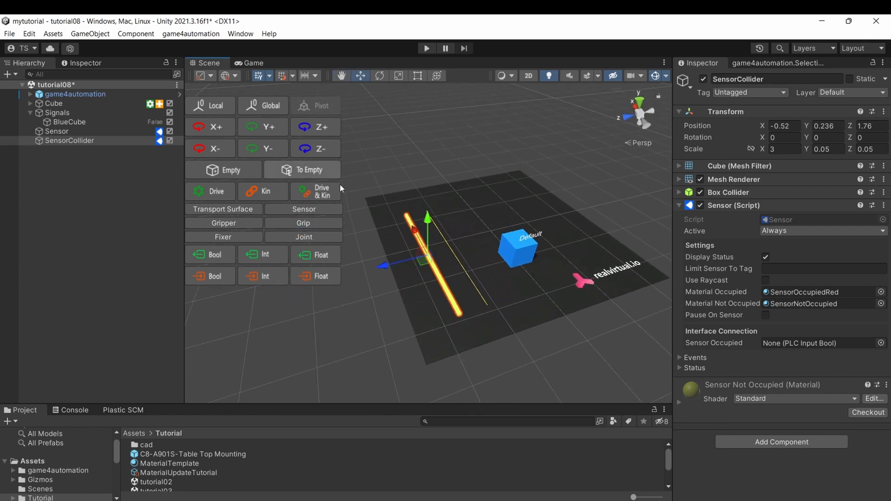
- Start the simulation and assign SensorCollider to the g4a Sensor layer
click(425, 48)
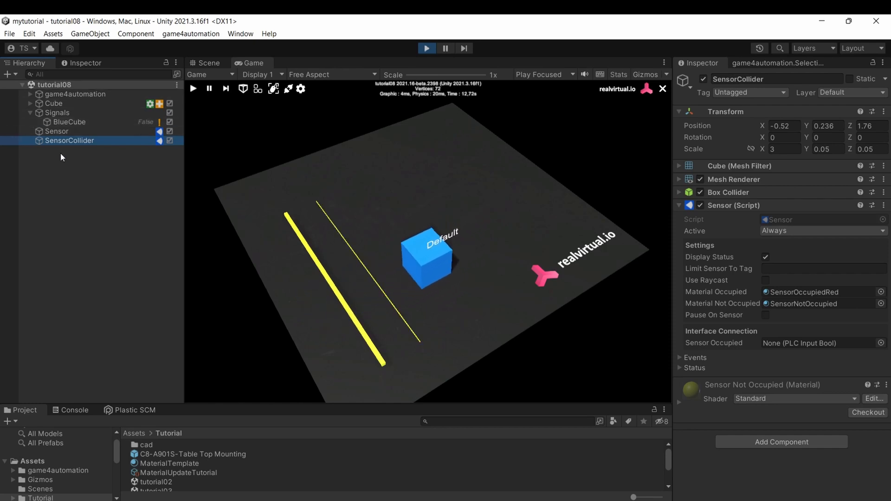
click(69, 140)
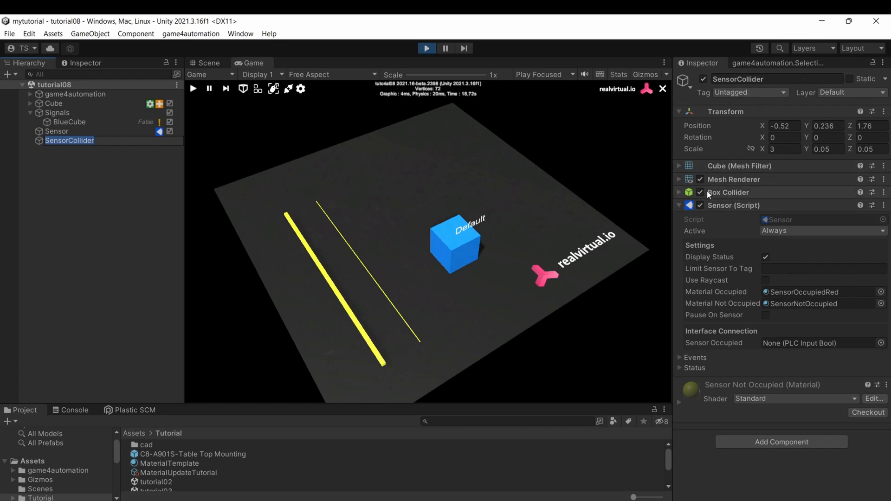
click(834, 94)
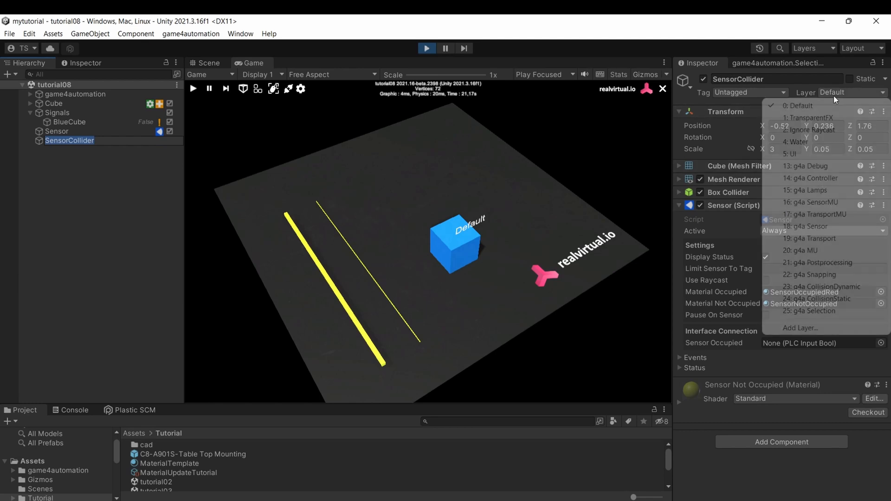
click(826, 226)
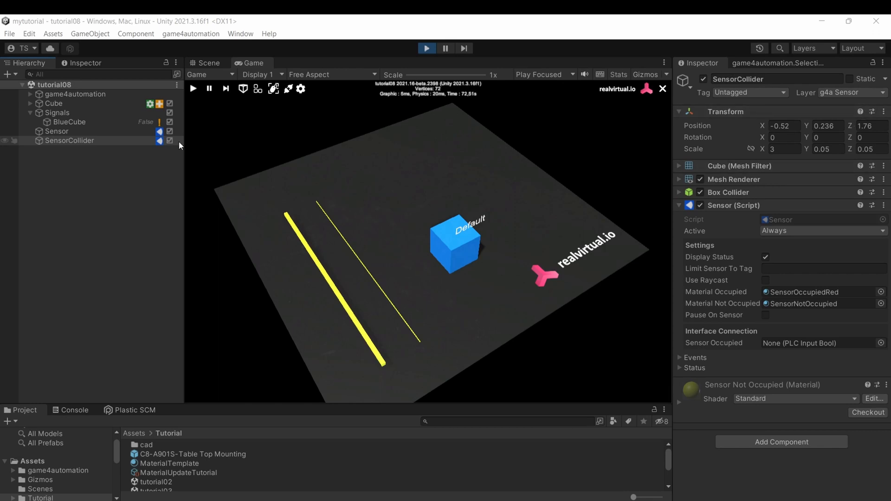
- Examine the Sensor script settings, events and status fields of Sensor and SensorCollider in the running simulation
click(145, 122)
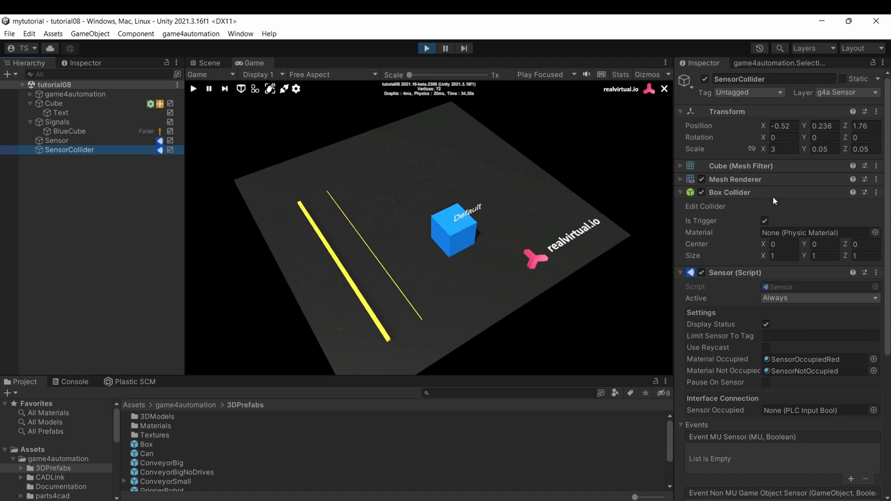
click(73, 141)
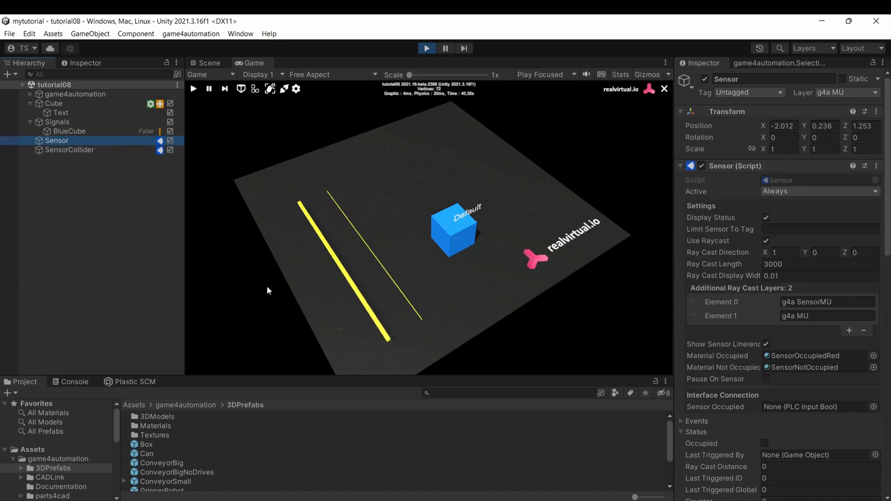
click(73, 150)
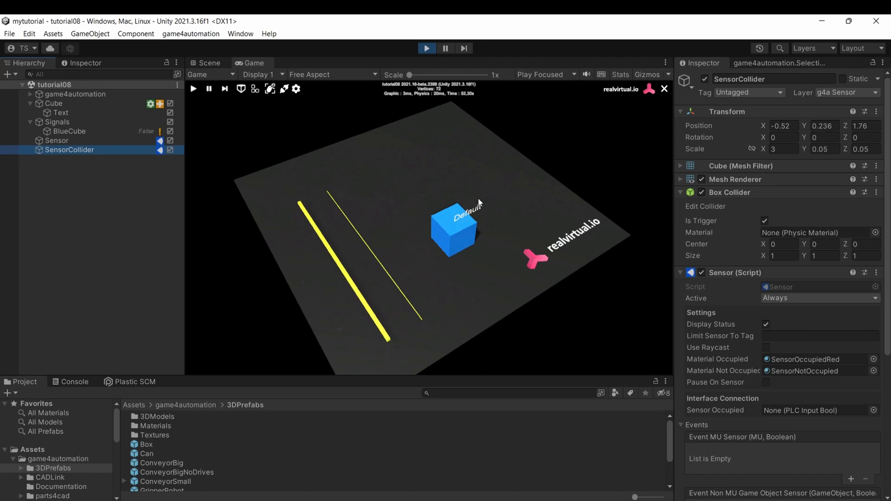
scroll(790, 325, down, 8)
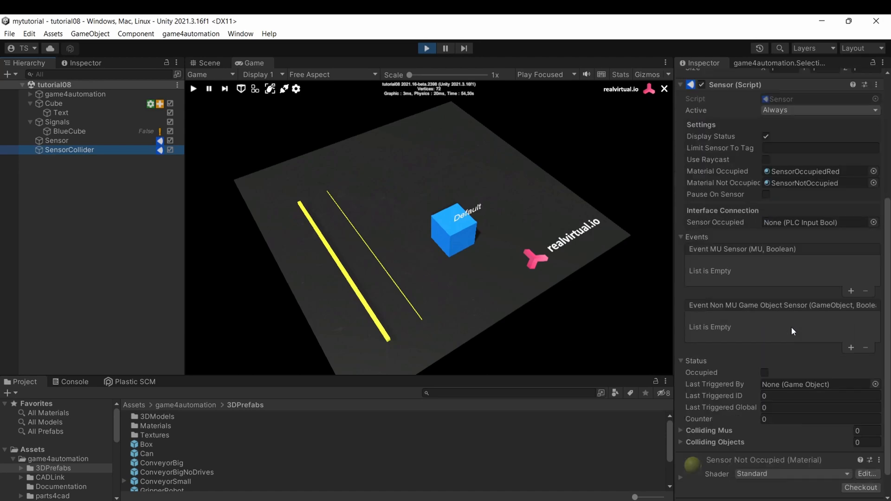
scroll(744, 264, up, 3)
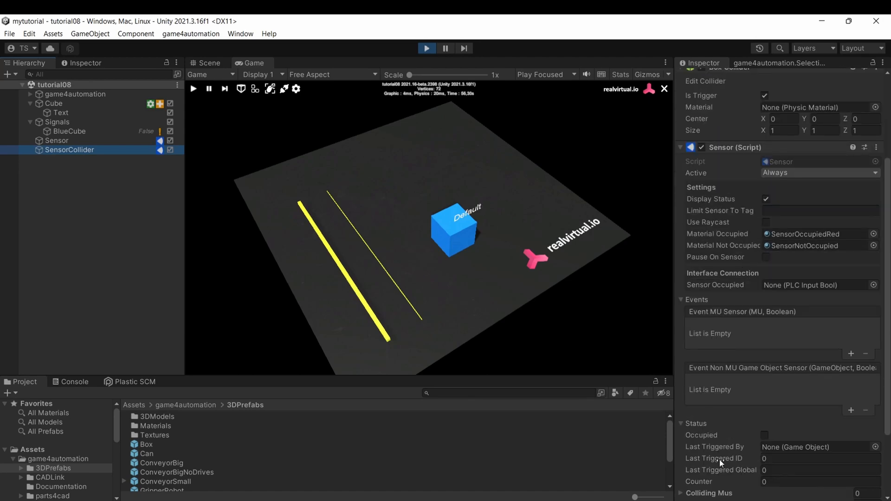
scroll(753, 435, down, 3)
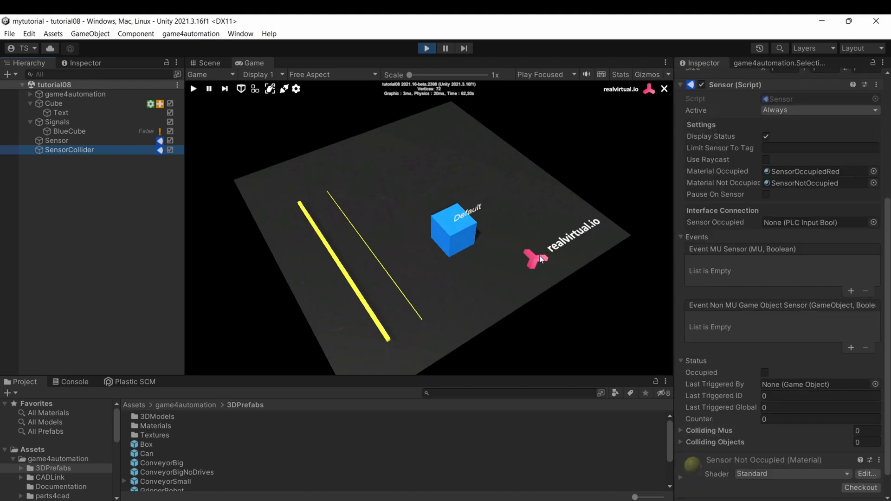
click(68, 141)
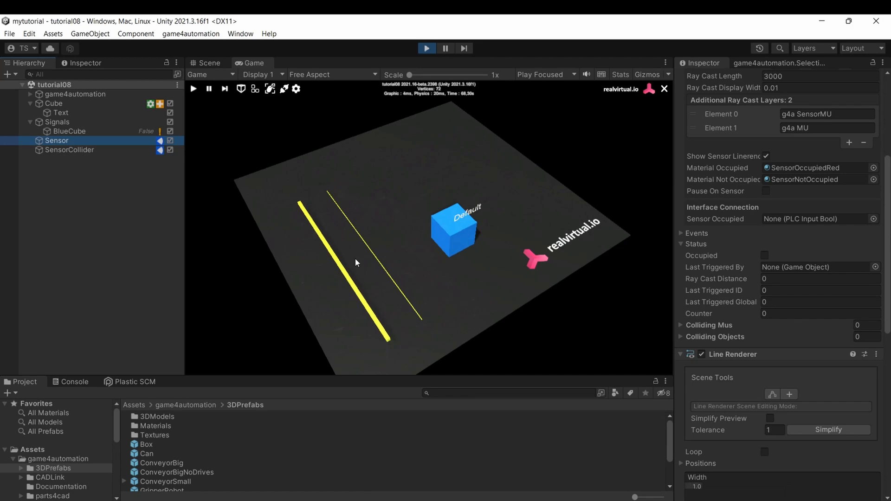
- Stop the simulation and move Sensor closer to the blue cube, to about Z 0.8
key(ctrl+p)
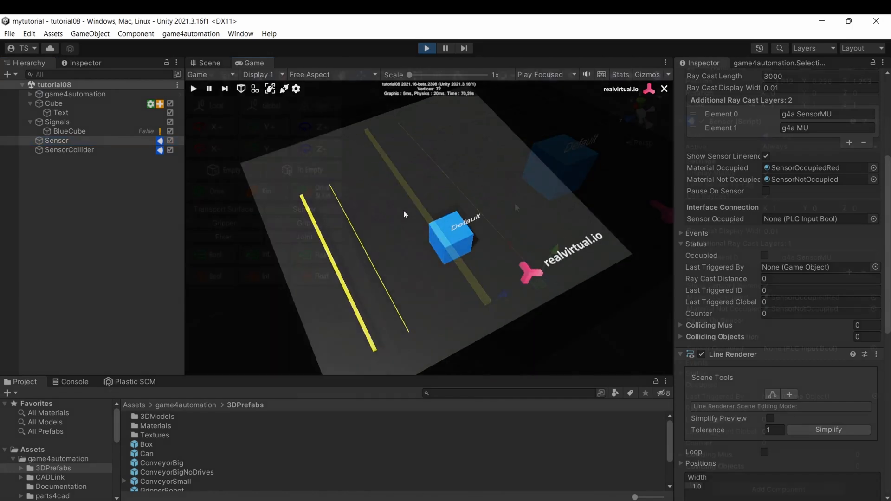
alt+drag(508, 207, 484, 225)
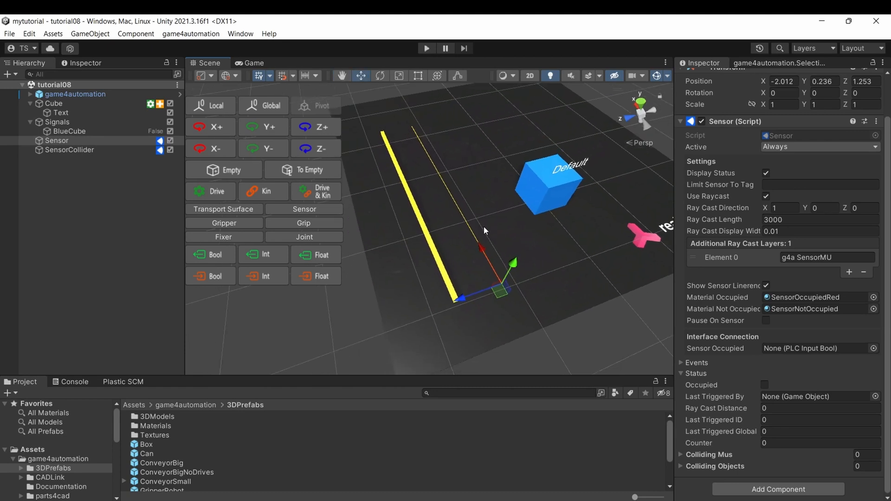
scroll(472, 285, up, 2)
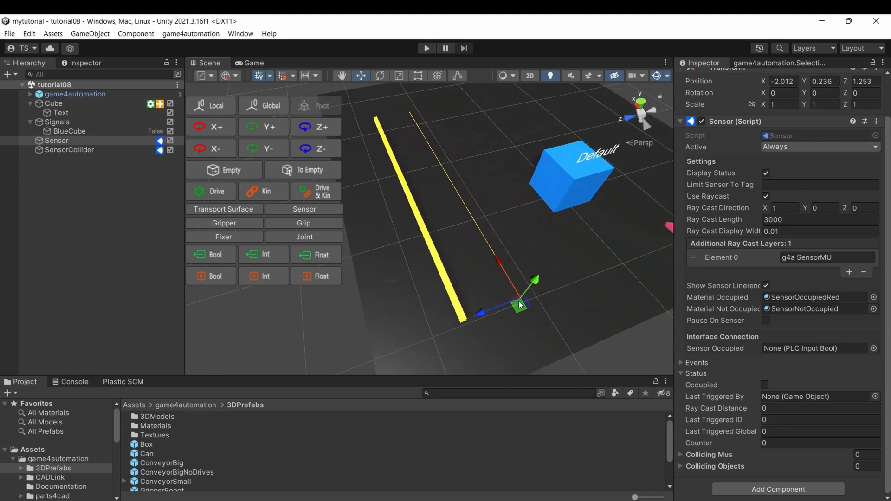
drag(519, 304, 568, 293)
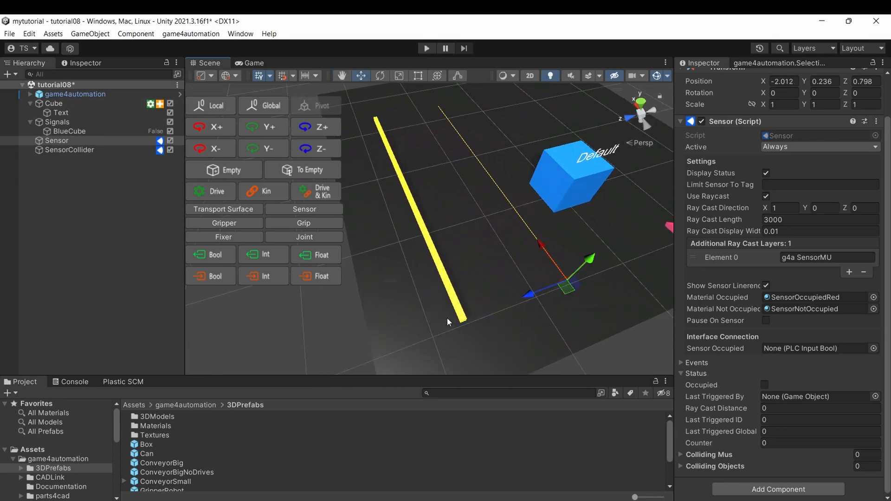
- Move SensorCollider closer to the ray cast line, to about X -0.54 and Z 1.23
click(462, 319)
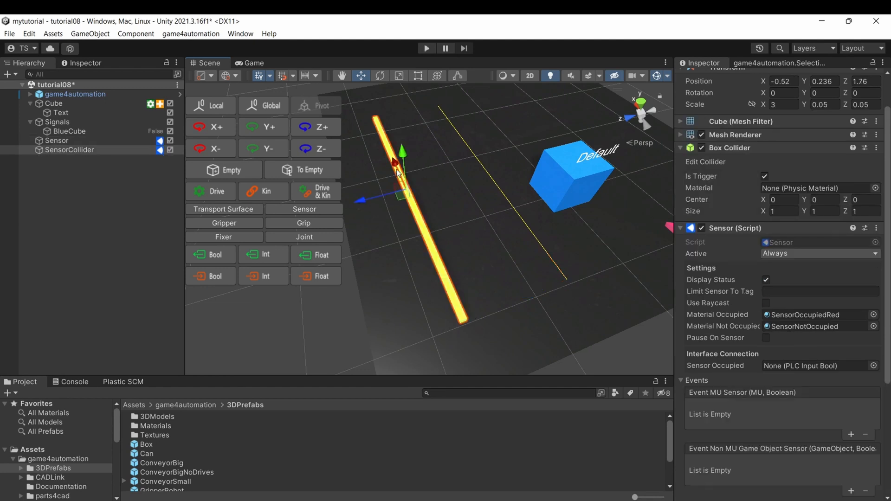
drag(402, 193, 447, 184)
mouse_move(444, 189)
right_down()
mouse_move(427, 195)
mouse_move(436, 191)
right_up()
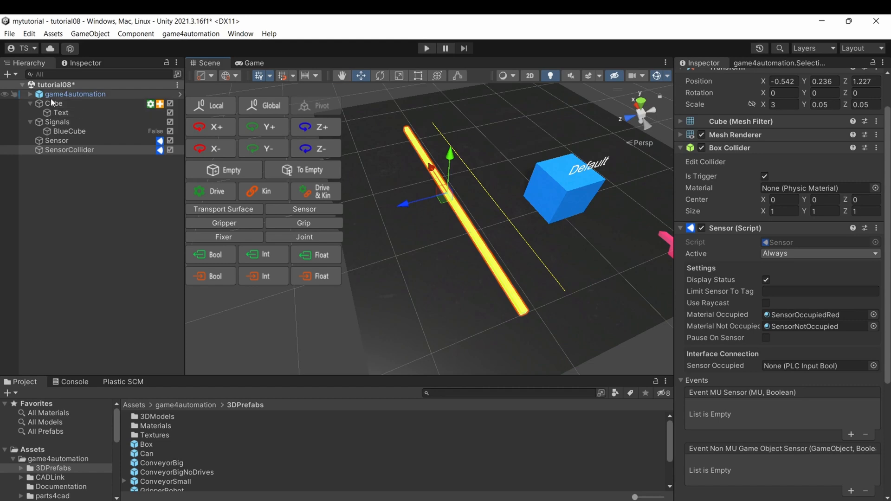
- Create a new 3D cube at the root level of the tutorial08 scene
click(57, 84)
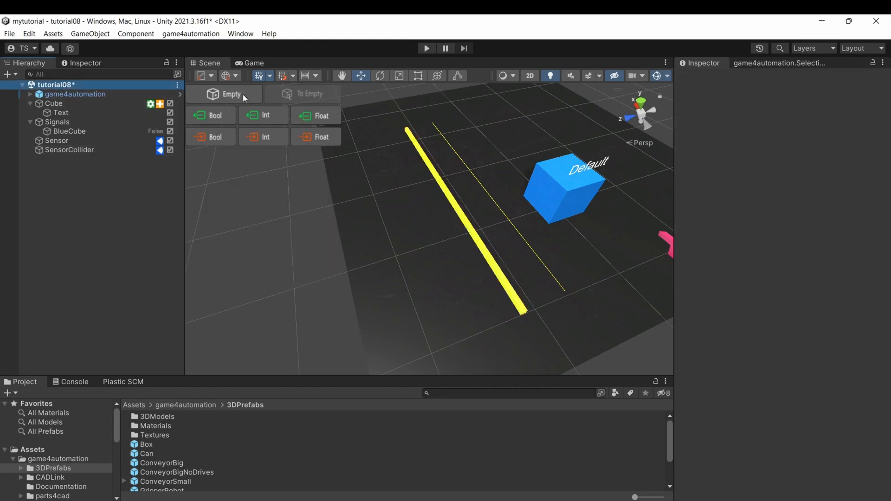
click(90, 35)
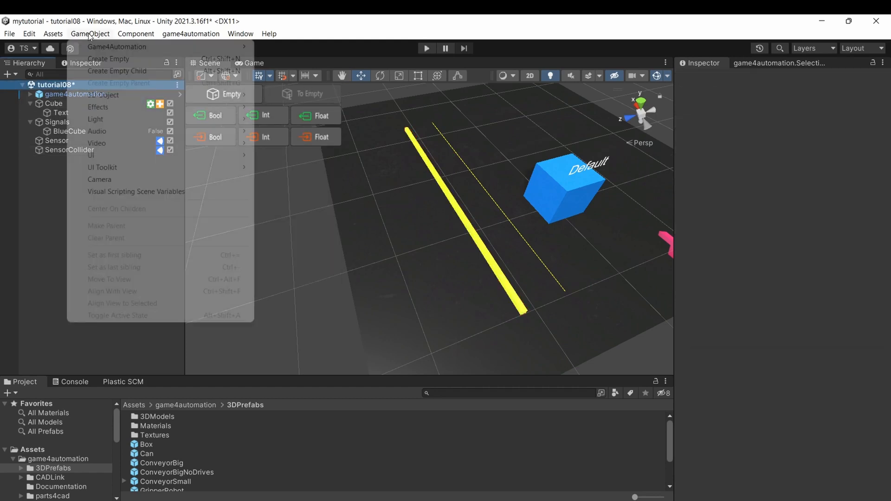
mouse_move(114, 98)
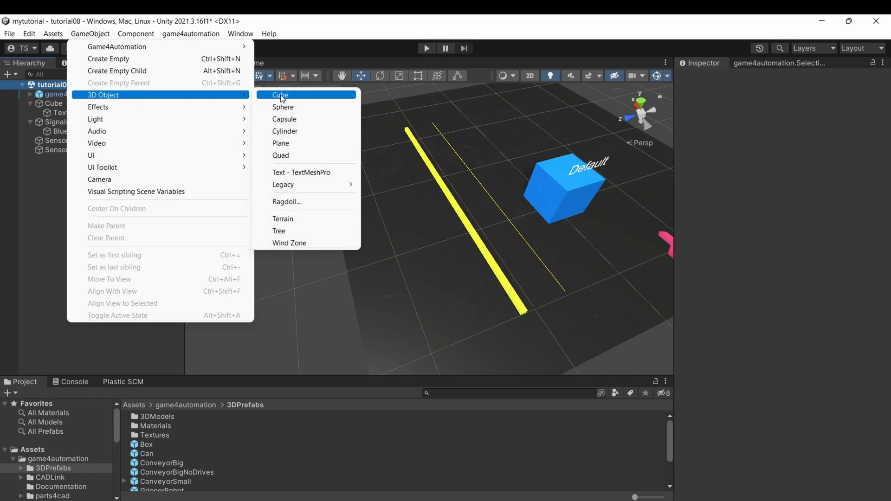
click(280, 96)
scroll(417, 233, down, 1)
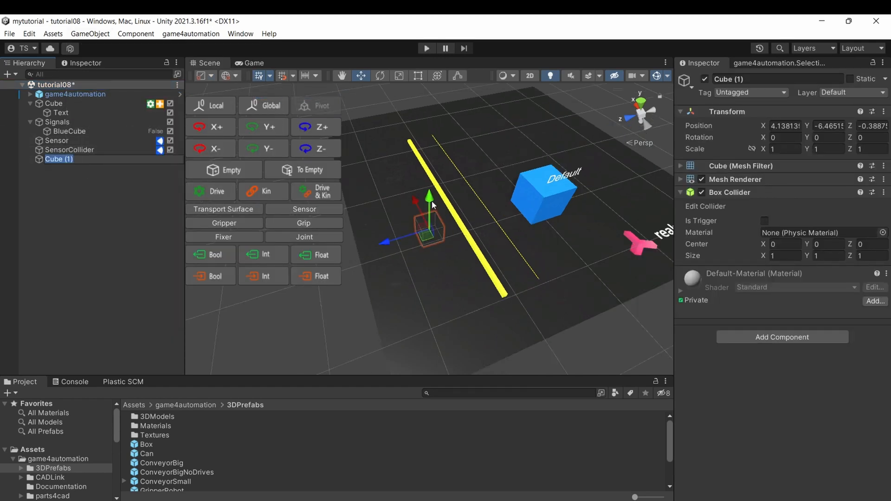
- Move the new cube beside the yellow sensor bar, to about X -0.18, Y 0.345 and Z 1.57
drag(431, 202, 451, 71)
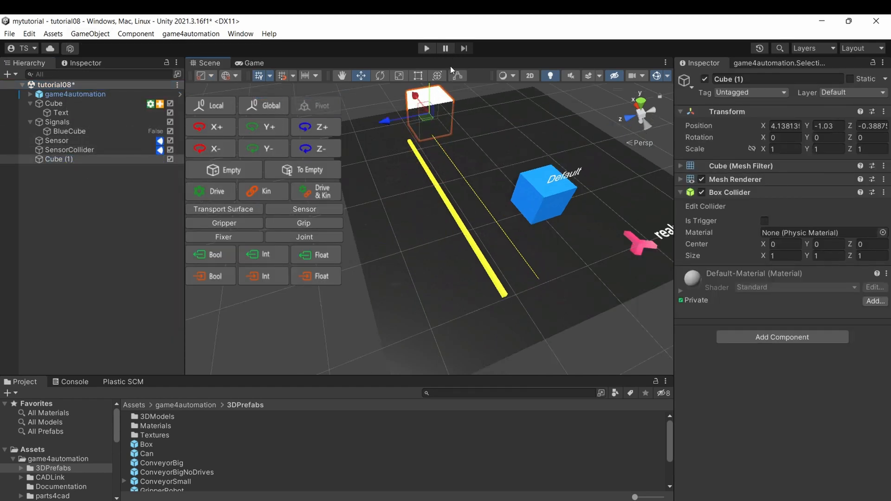
drag(425, 116, 482, 227)
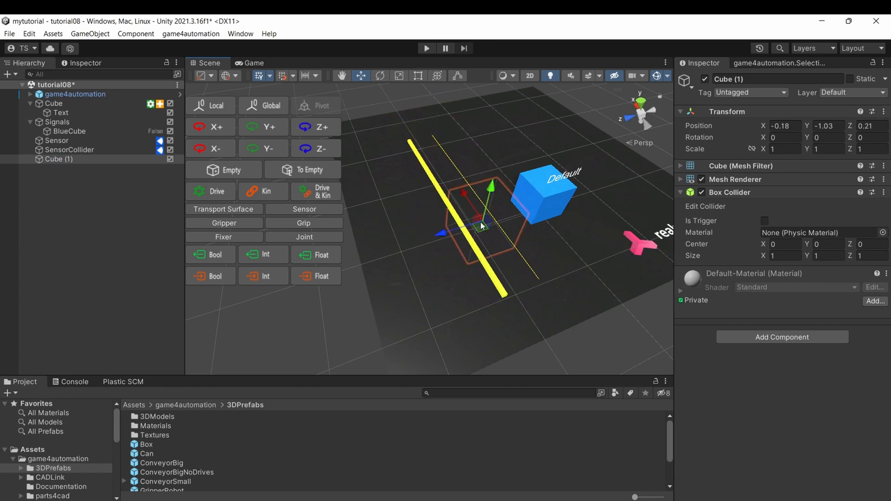
drag(488, 195, 514, 122)
drag(454, 170, 395, 149)
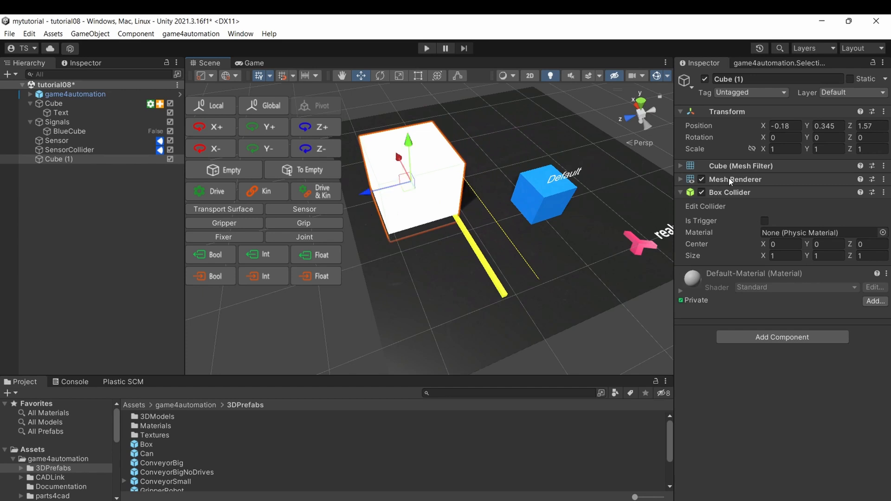
- Scale the new cube into a long bar with X 3, Y 0.2 and Z 0.2
click(801, 148)
text(0.5)
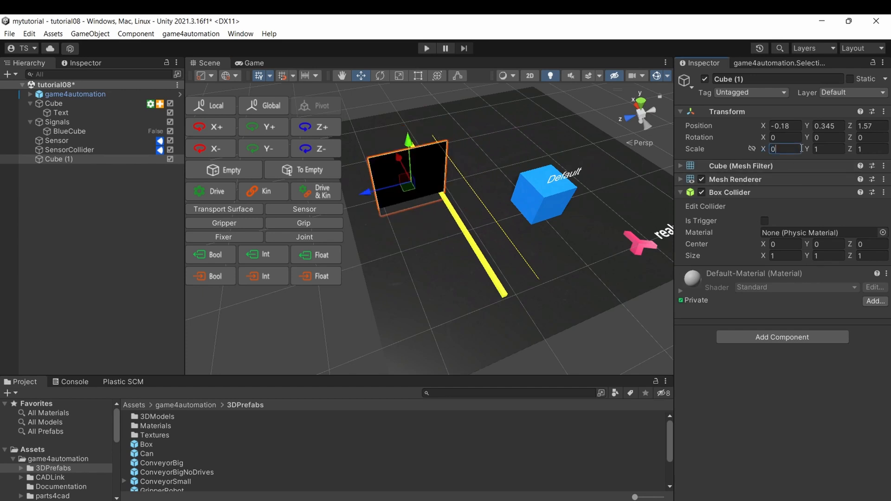
key(BackSpace)
key(BackSpace)
text(3)
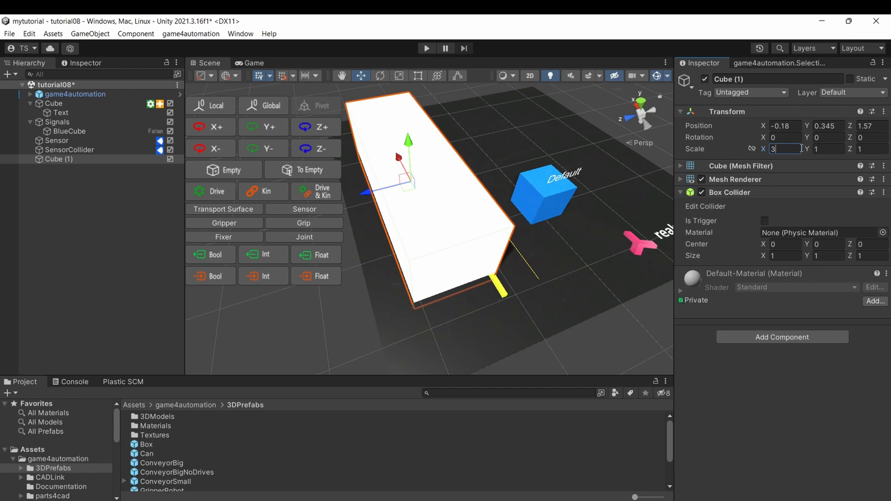
key(Tab)
text(0.2)
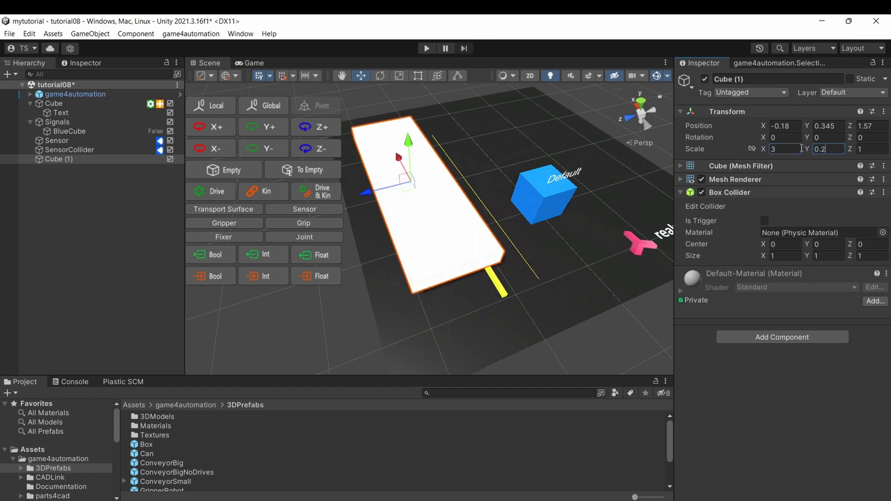
key(Tab)
text(0.2)
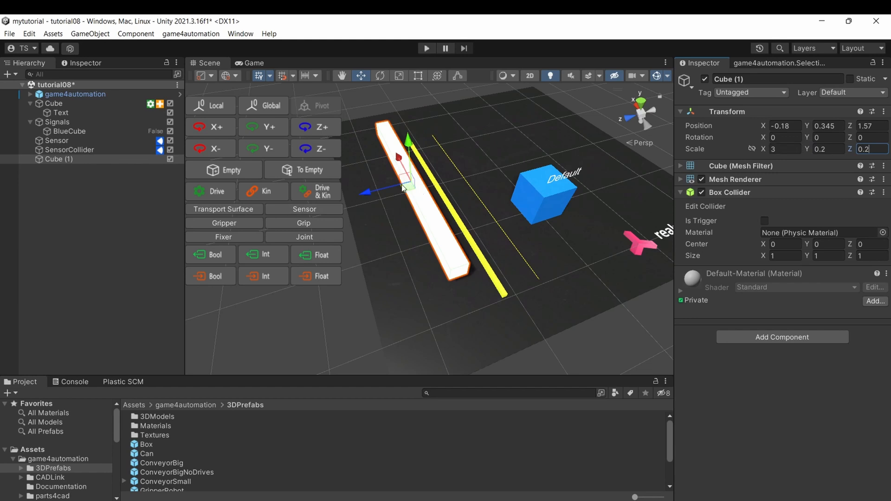
- Reposition the white bar alongside the sensors and raise it, to about X -0.564, Y 0.623 and Z 1.842
drag(407, 185, 395, 217)
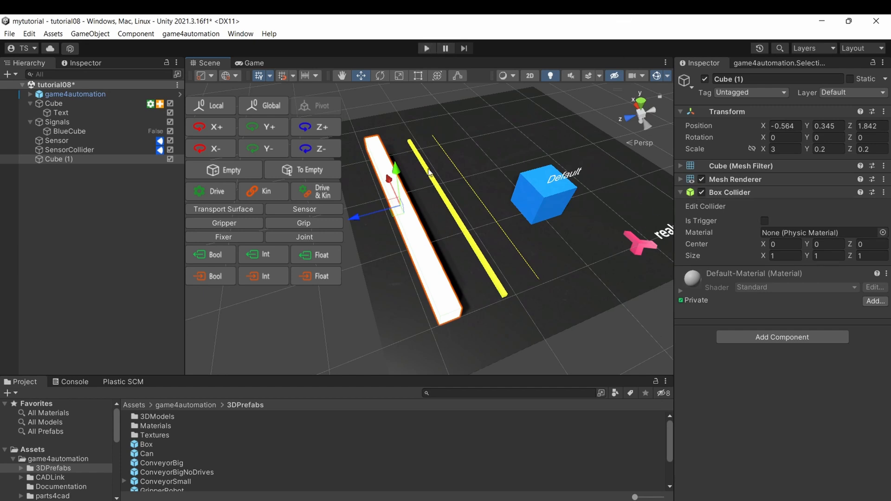
drag(396, 171, 396, 152)
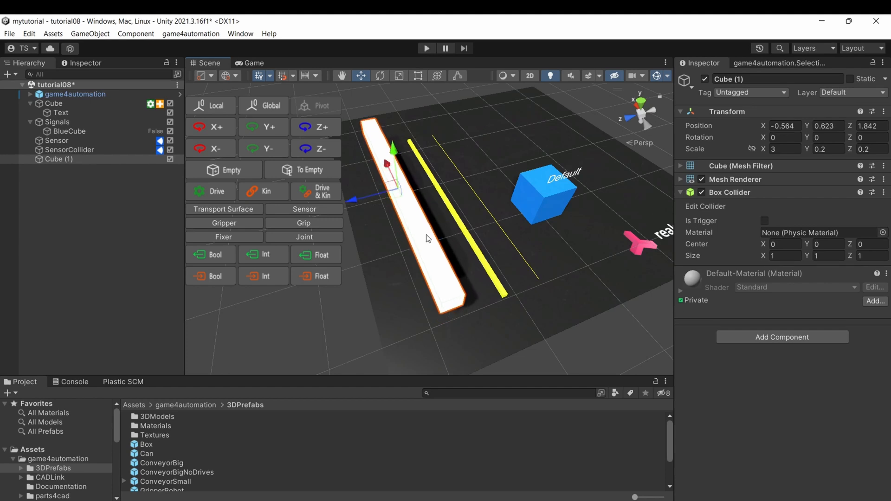
- Apply the PlasticGreen material from game4automation/3DPrefabs/Materials to the white bar
middle_drag(425, 234, 433, 256)
click(57, 459)
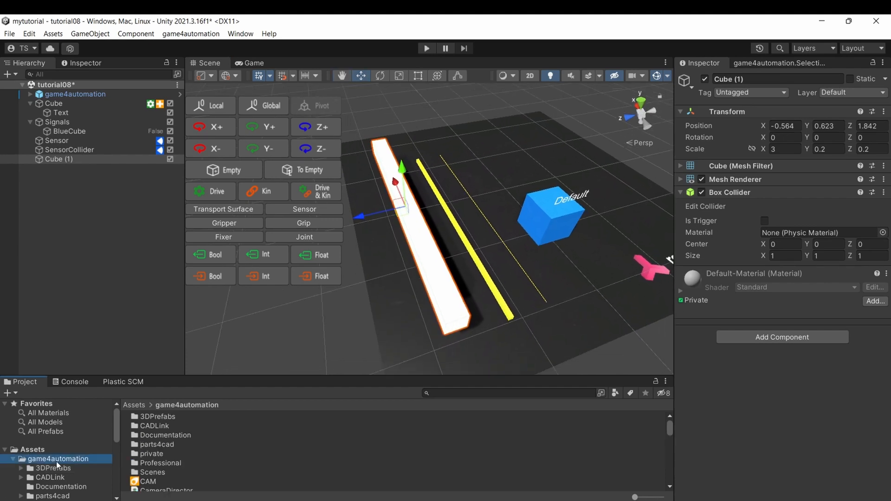
double_click(165, 416)
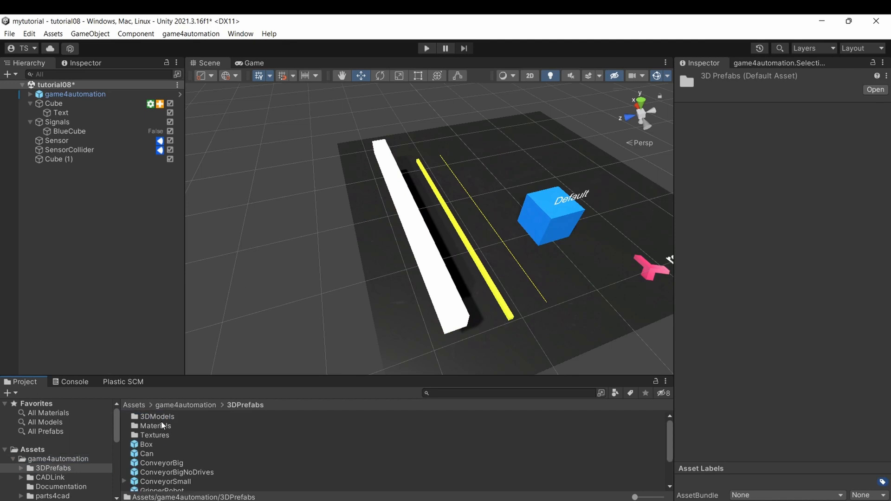
click(162, 425)
double_click(162, 426)
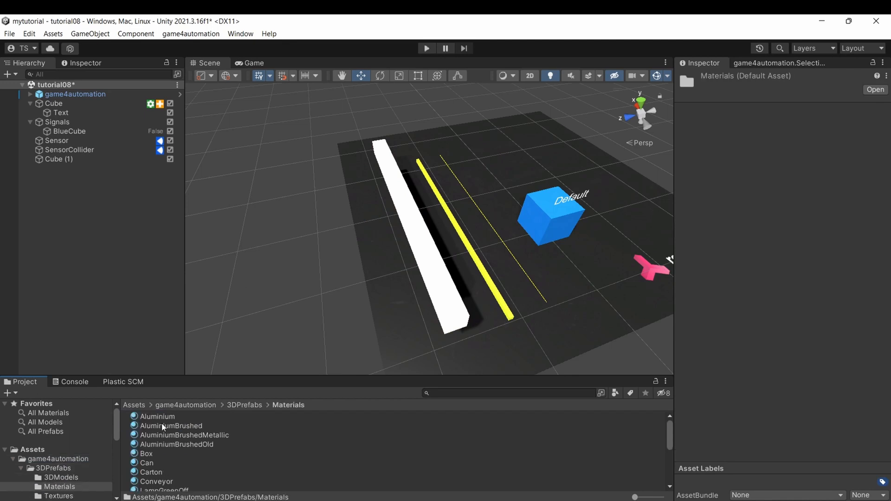
scroll(161, 469, down, 3)
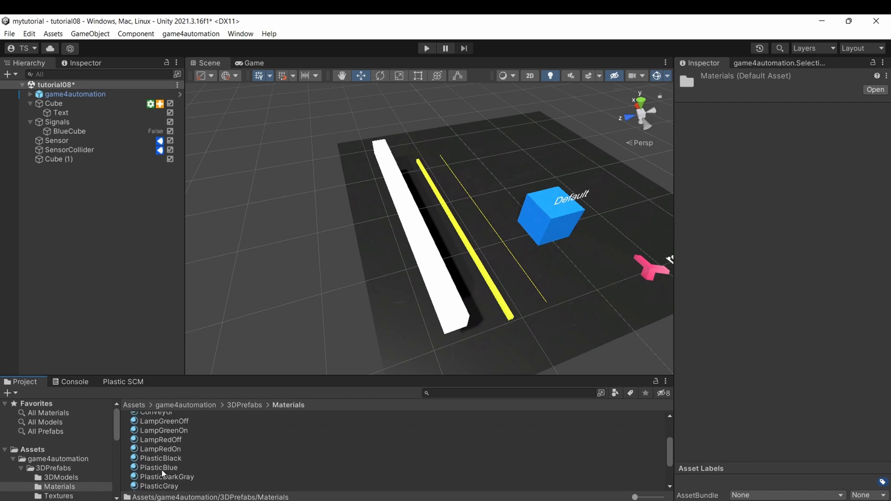
scroll(161, 469, down, 1)
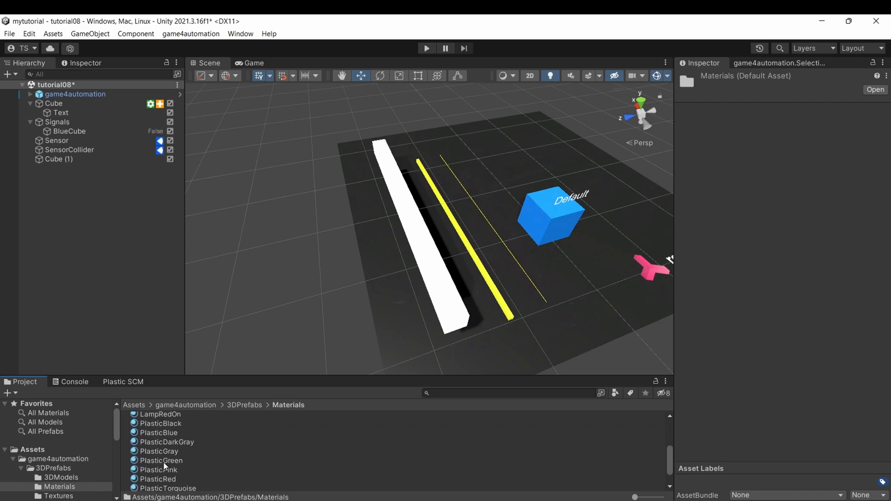
drag(164, 460, 438, 290)
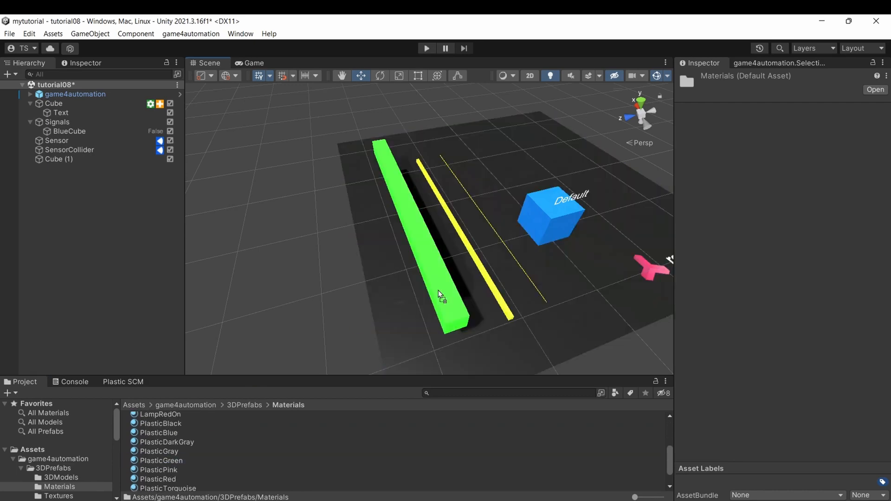
- Run the simulation to check how the green bar behaves without a rigid body, and stop it
click(427, 48)
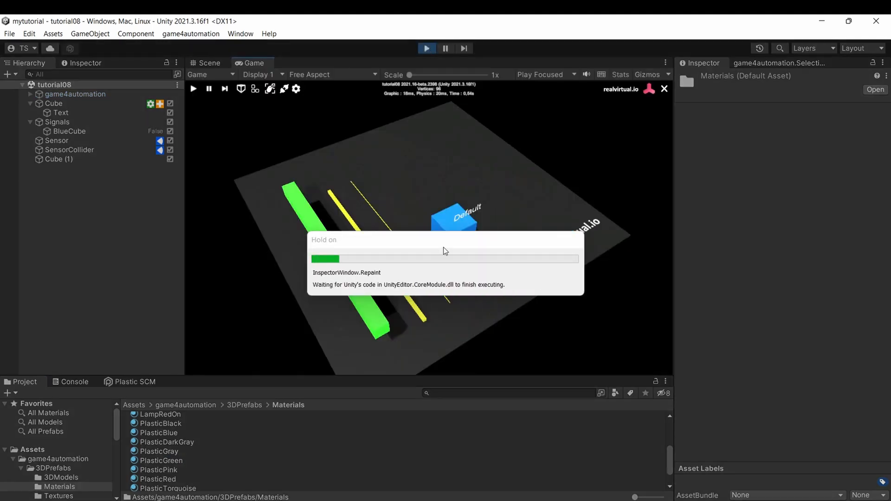
right_drag(517, 207, 362, 278)
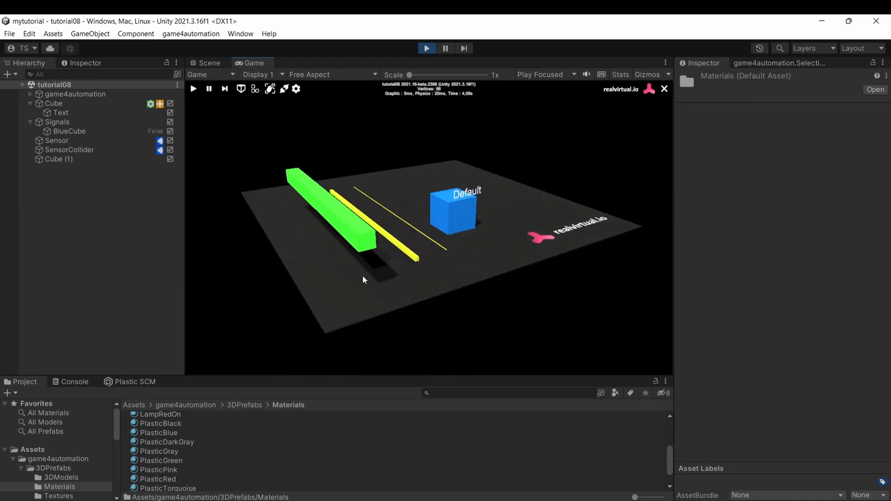
click(426, 49)
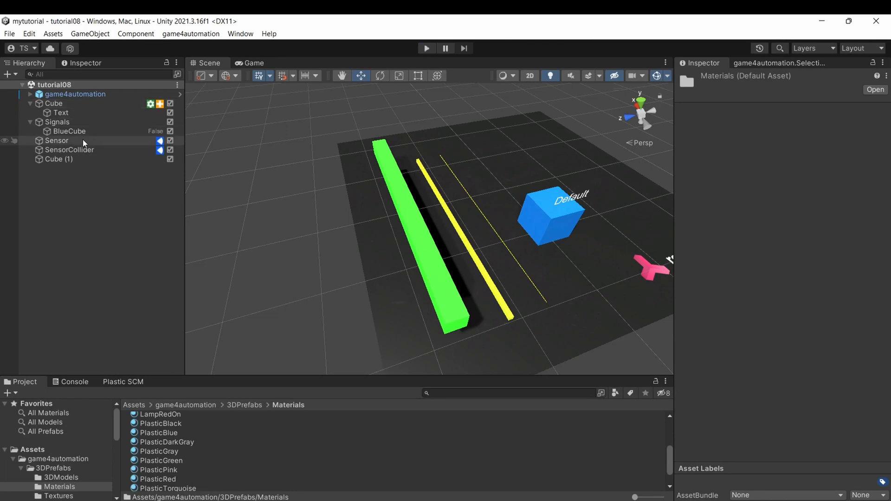
- Rename Cube (1) to ColliderCube
click(72, 159)
click(73, 159)
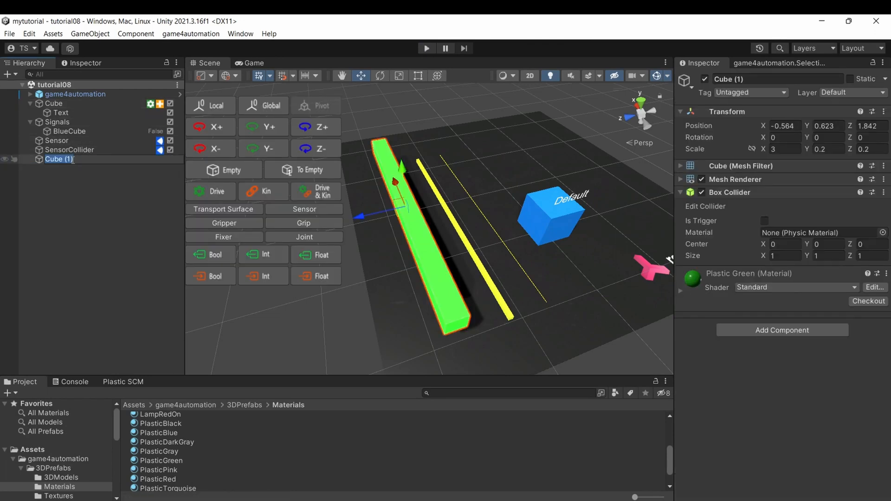
text(ColliderCube)
key(Return)
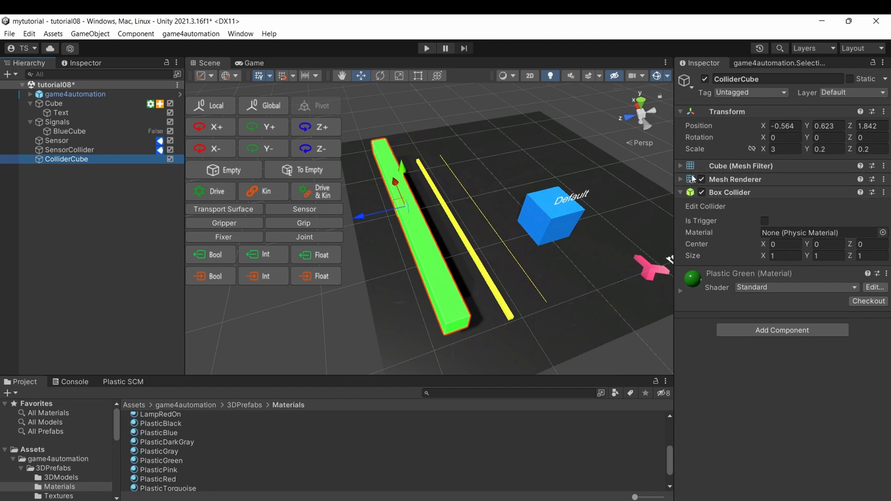
- Add a Rigidbody component to ColliderCube
click(801, 330)
text(rig)
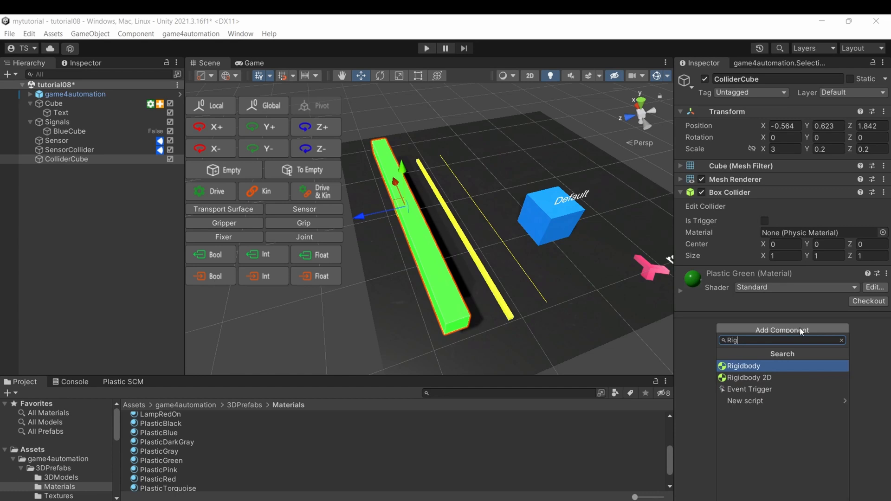
key(Return)
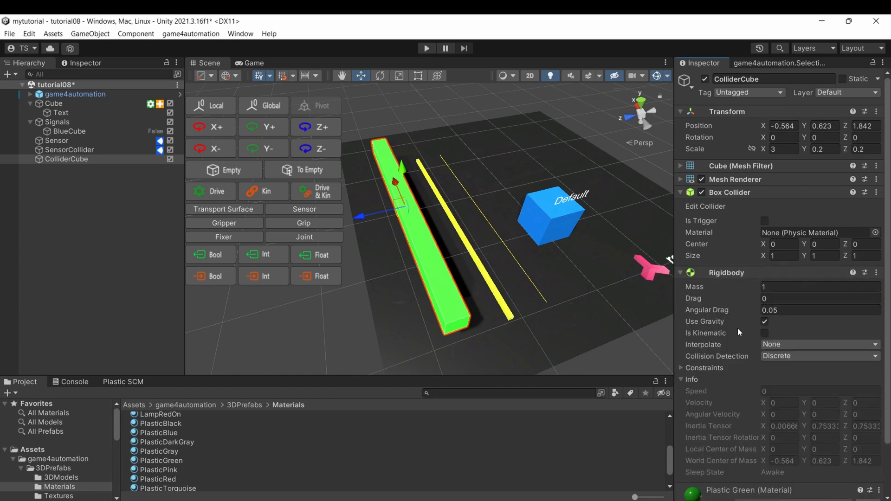
- Run the simulation to observe ColliderCube's motion under gravity, and stop it
click(427, 48)
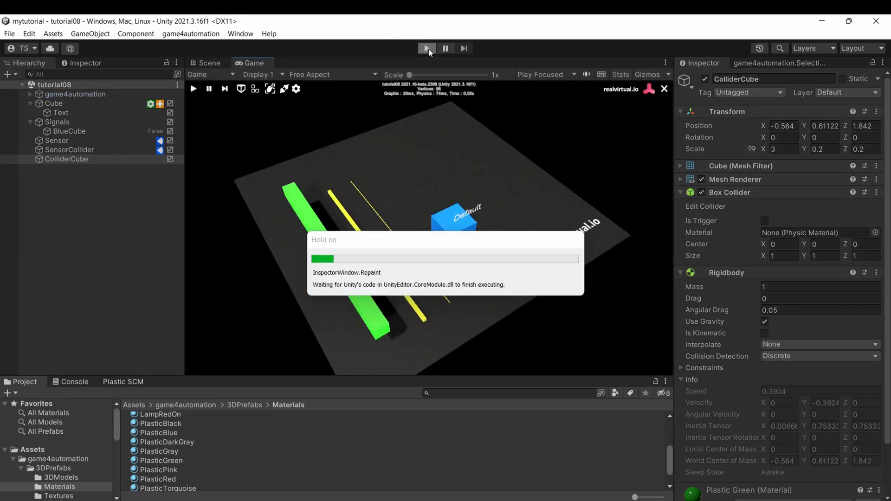
mouse_move(366, 124)
right_down()
mouse_move(421, 100)
mouse_move(372, 109)
right_up()
click(67, 159)
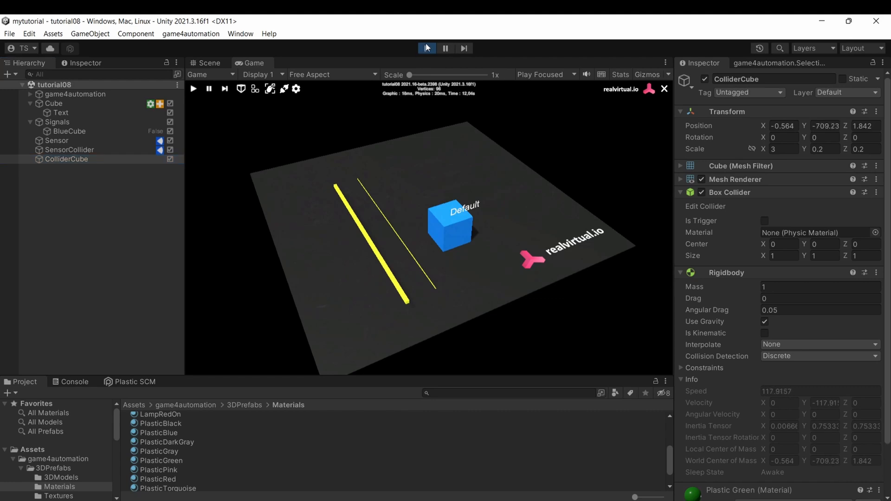
key(ctrl+p)
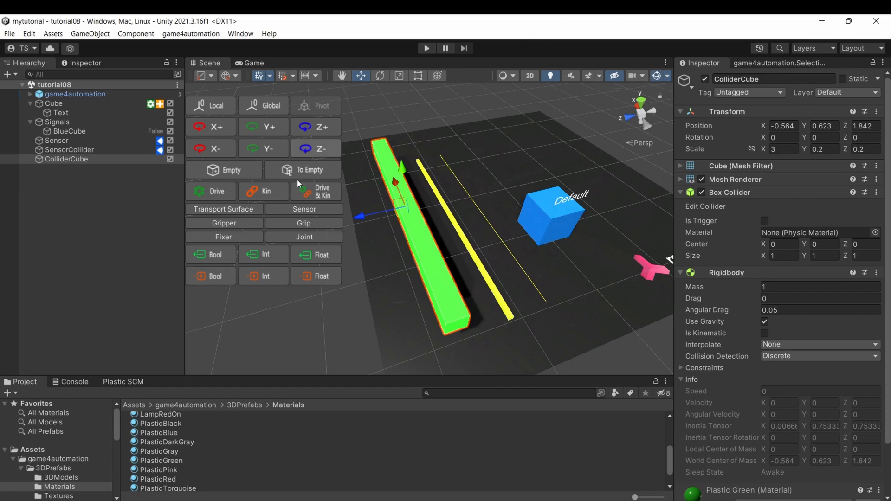
- Try the g4a Transport layer on ColliderCube and replace it with g4a MU
click(839, 91)
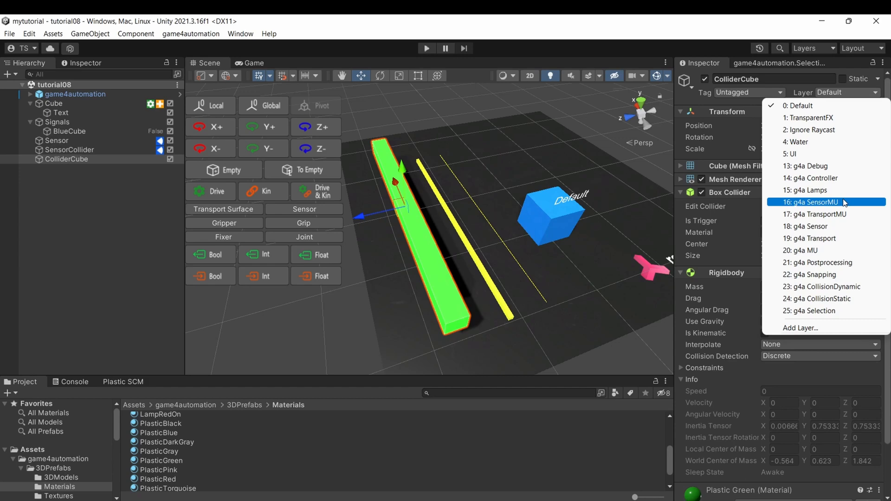
click(825, 239)
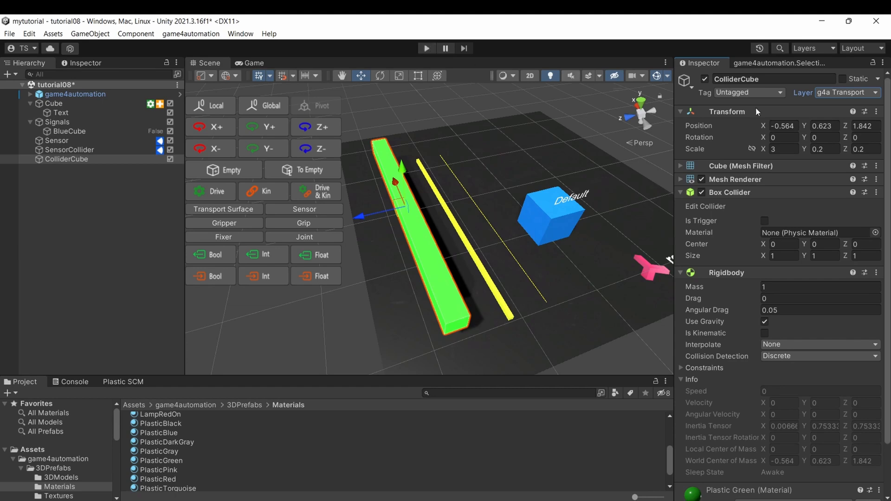
click(847, 91)
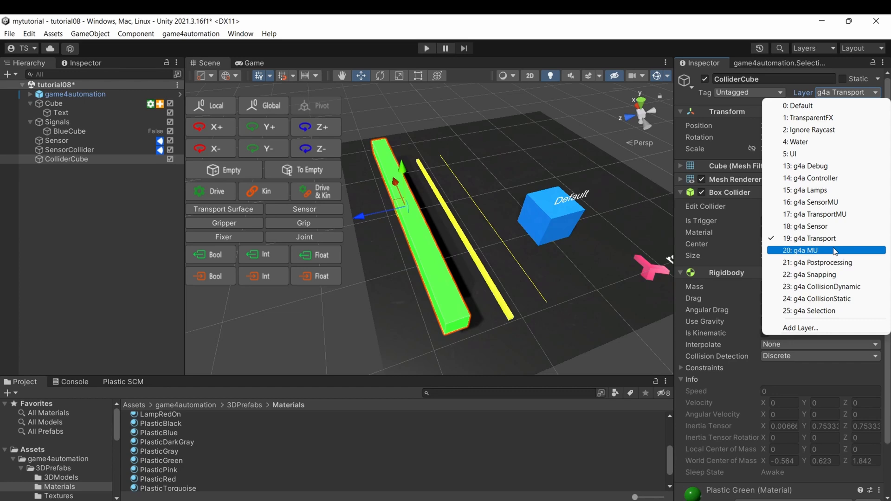
click(818, 250)
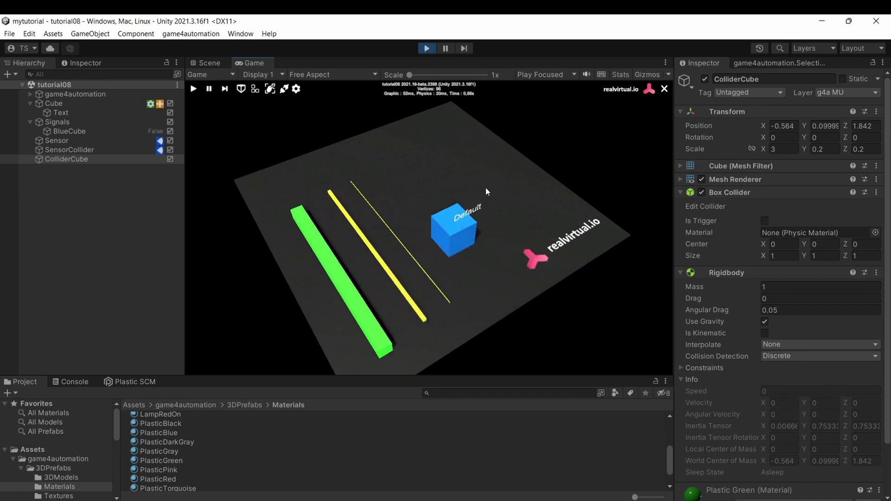
- Toggle the BlueCube signal on and off in the running simulation to test the collision with ColliderCube, and restart the scene
right_drag(485, 187, 307, 144)
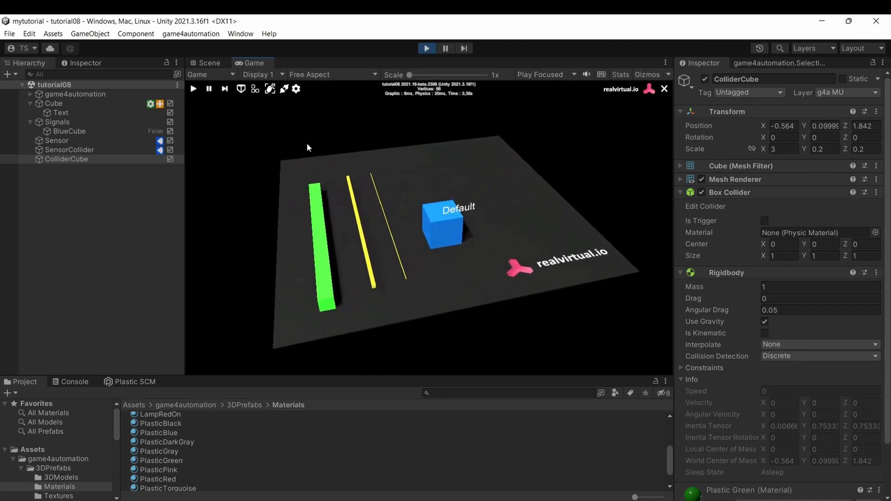
click(155, 130)
click(154, 131)
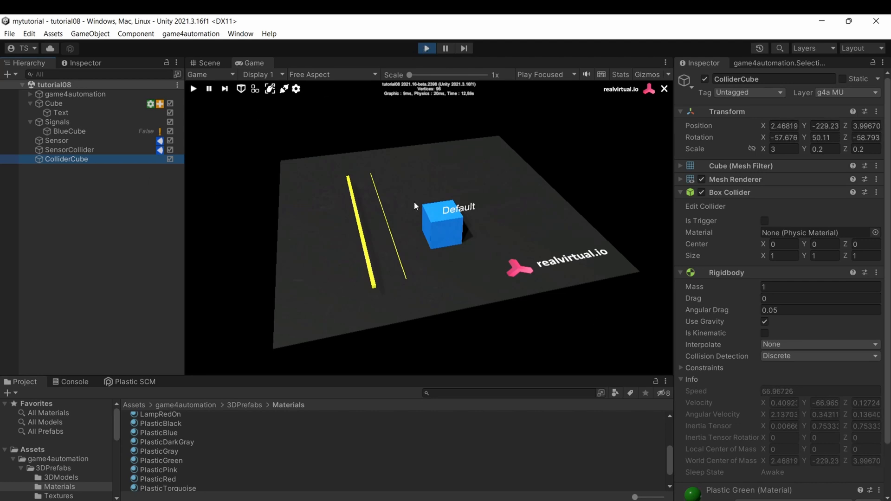
click(195, 91)
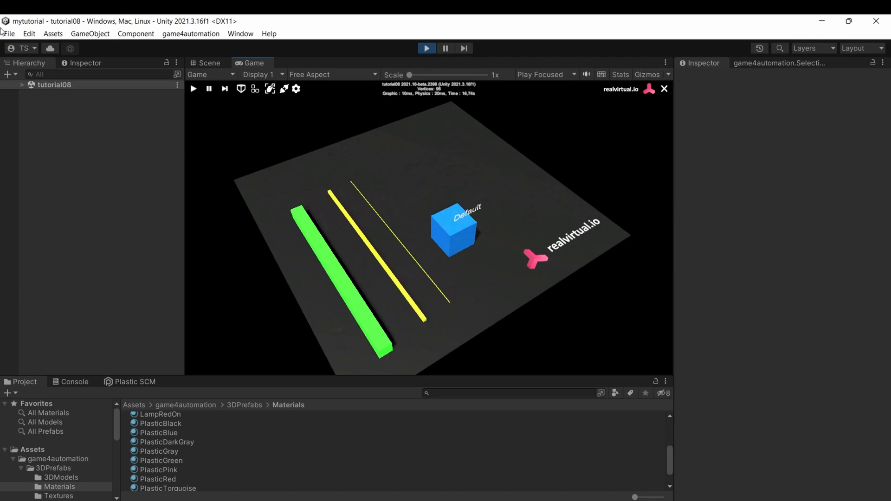
- Expand the reloaded tutorial08 hierarchy and inspect the blue Cube's layer, Box Collider and Rigidbody settings
click(24, 87)
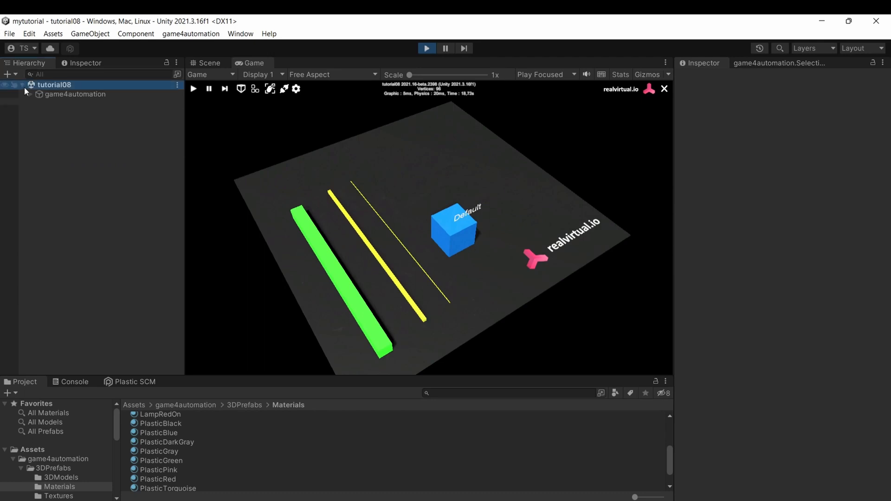
click(34, 105)
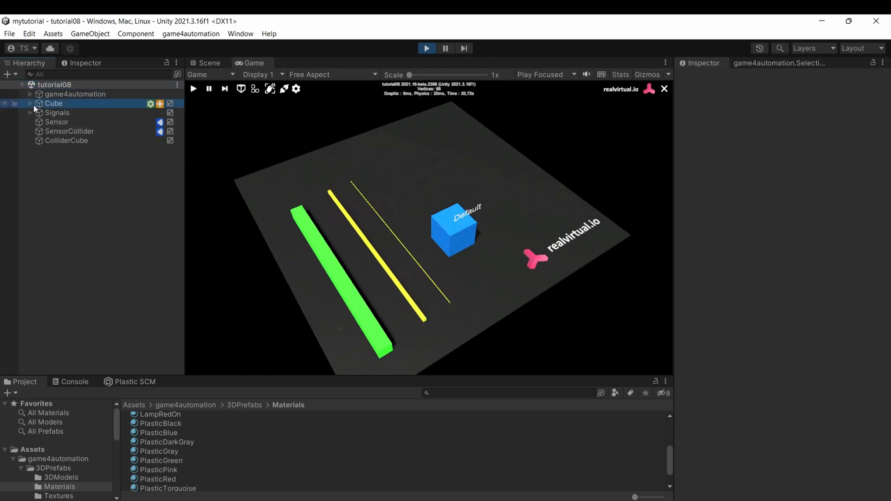
click(31, 103)
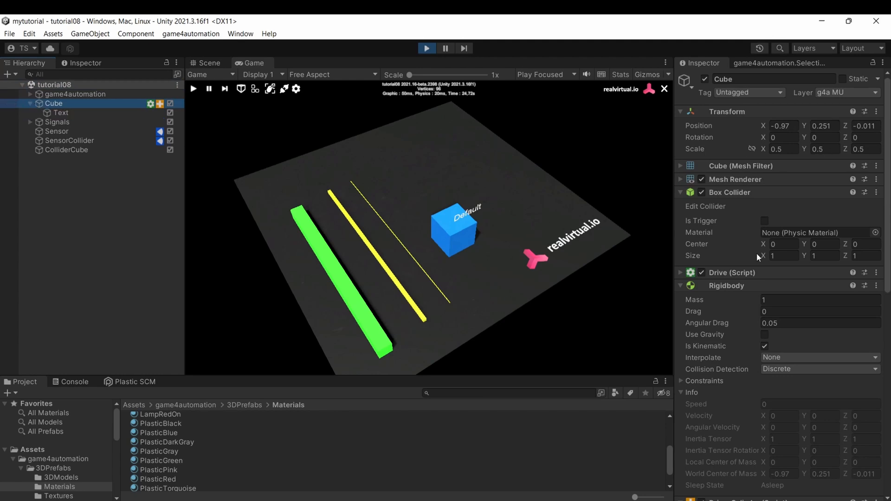
- Inspect ColliderCube's settings, activate the BlueCube signal to test the collision in the running simulation, and stop it
click(67, 151)
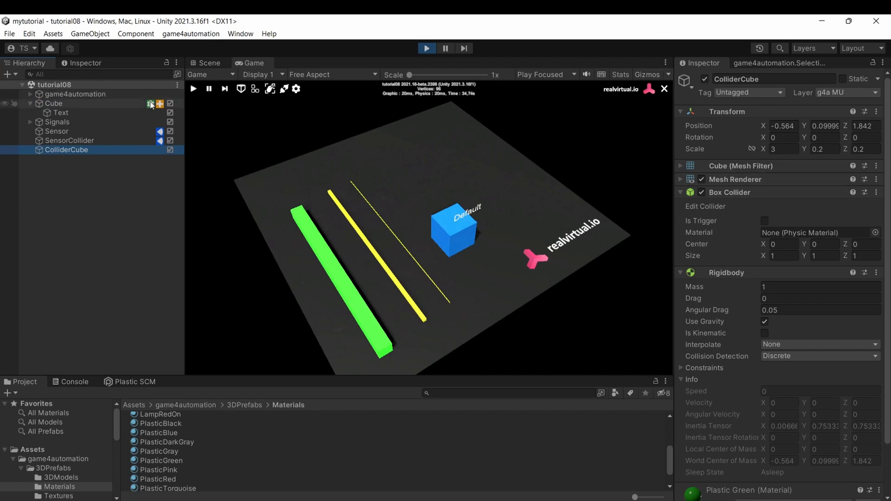
click(26, 121)
click(29, 122)
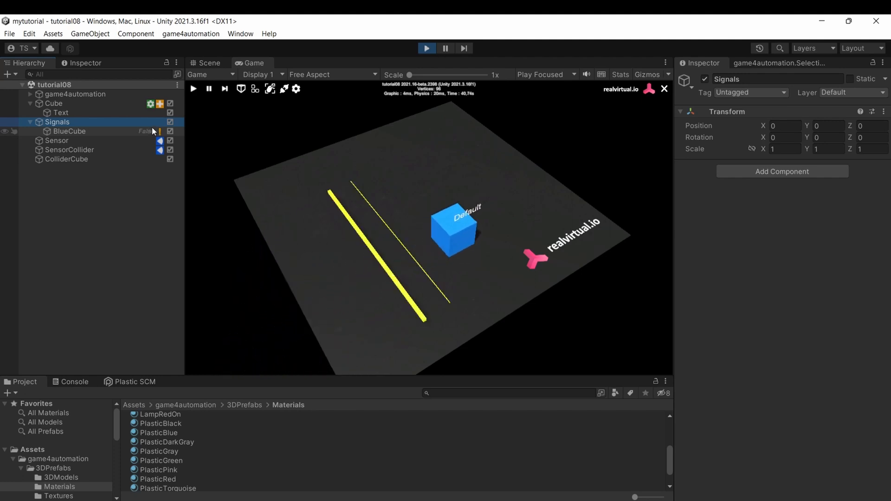
mouse_move(414, 211)
right_down()
mouse_move(437, 255)
mouse_move(426, 208)
right_up()
click(426, 48)
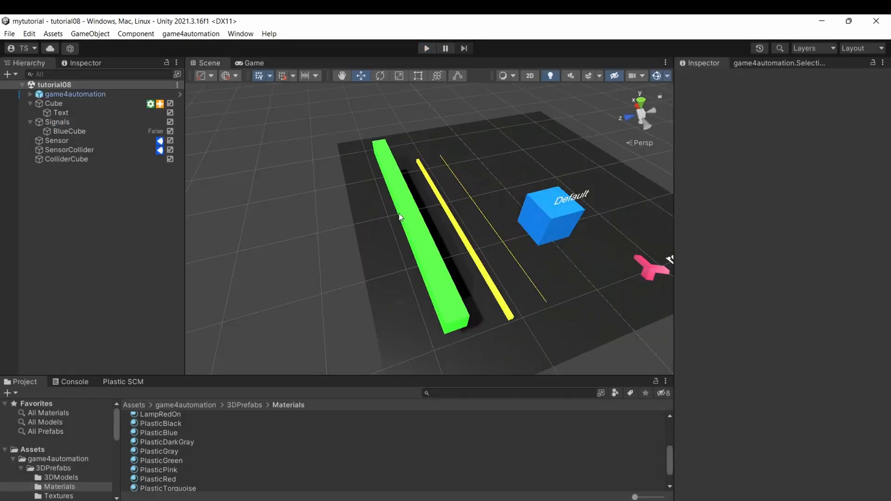
- Assign the green ColliderCube to the g4a Transport layer
click(450, 289)
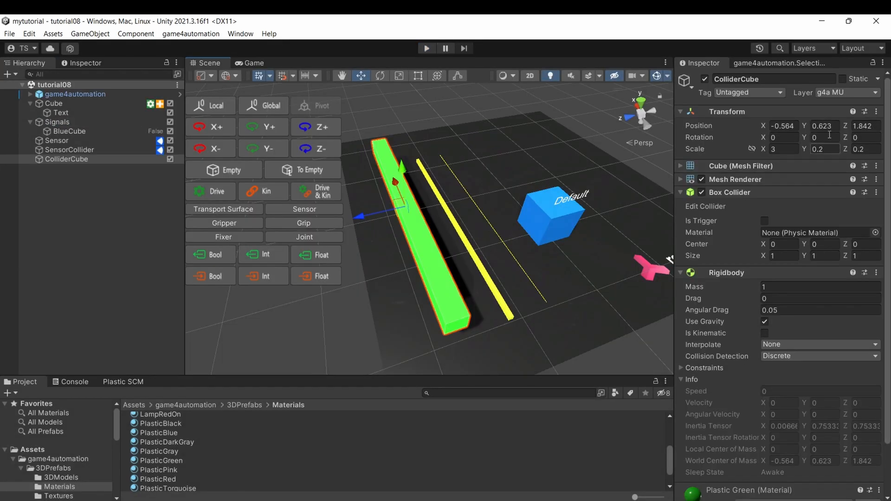
click(838, 93)
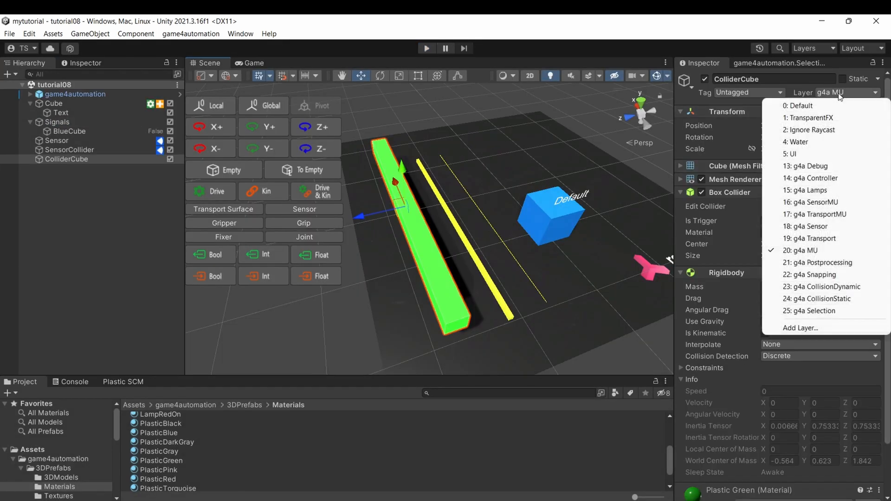
click(839, 238)
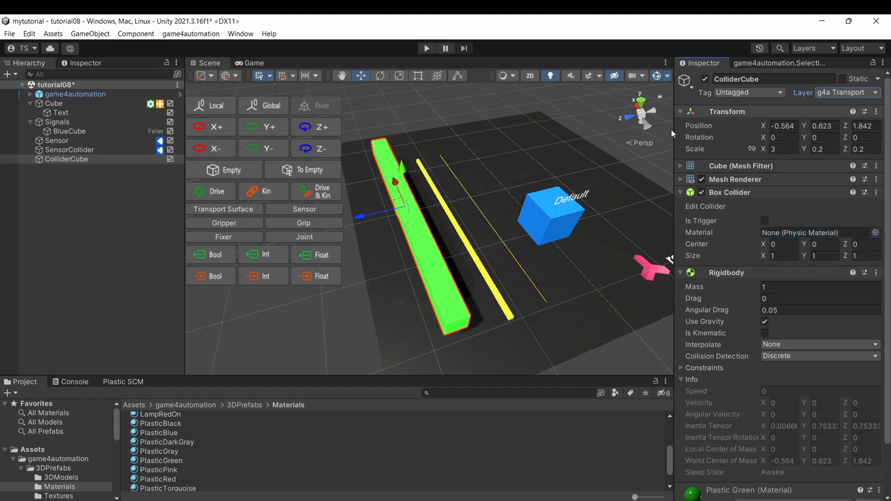
- Run the simulation, toggle the BlueCube signal to test whether the blue cube pushes ColliderCube, and stop it
click(428, 47)
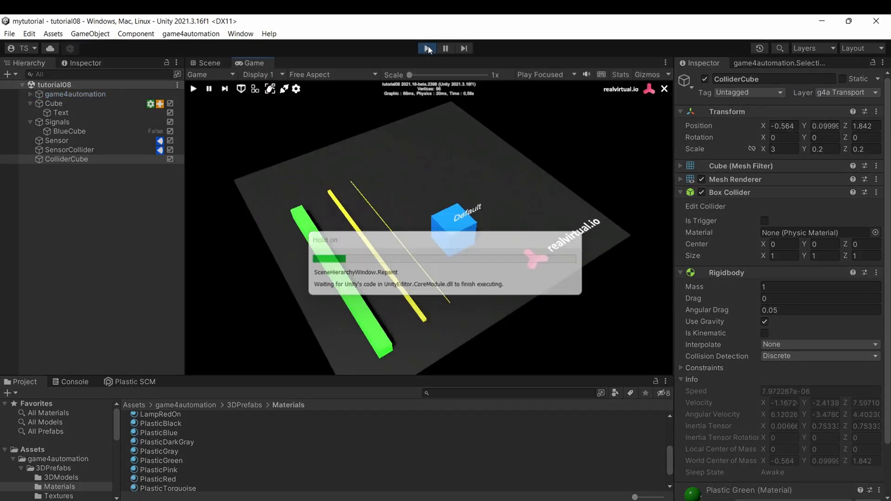
right_drag(641, 214, 762, 139)
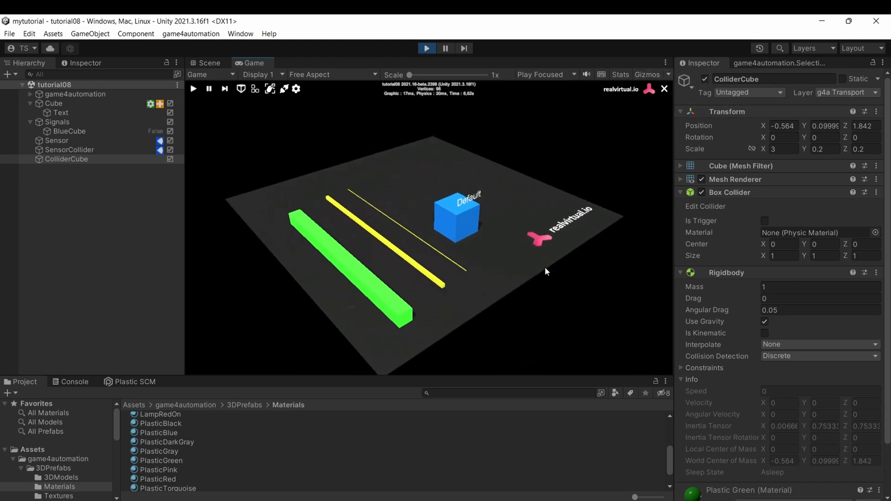
right_drag(501, 281, 367, 308)
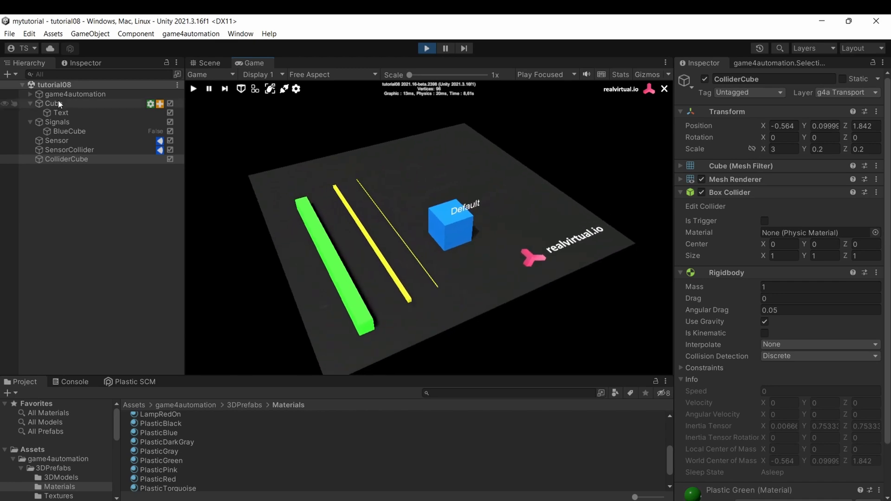
click(156, 130)
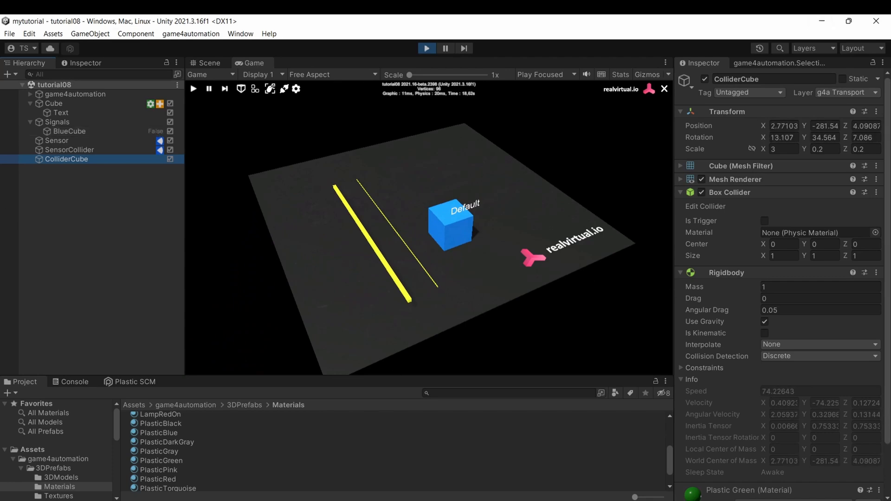
click(426, 48)
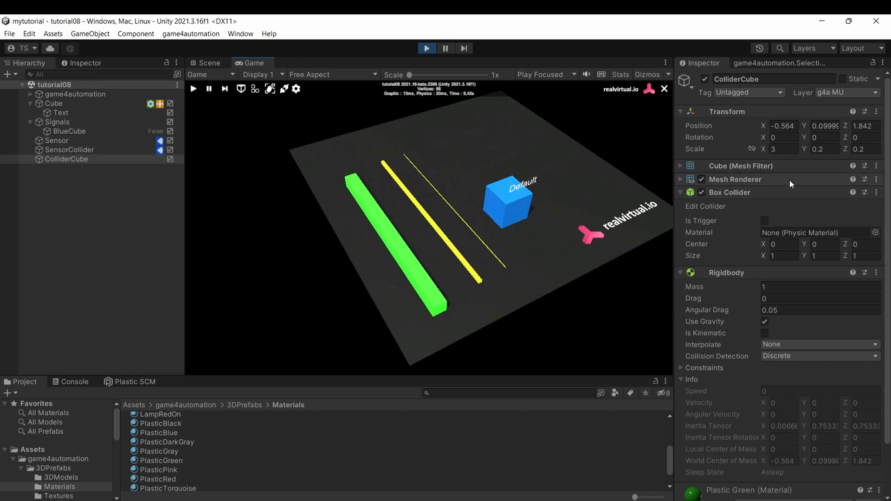
- Try the Default layer on ColliderCube while the simulation is running, and stop it
click(855, 93)
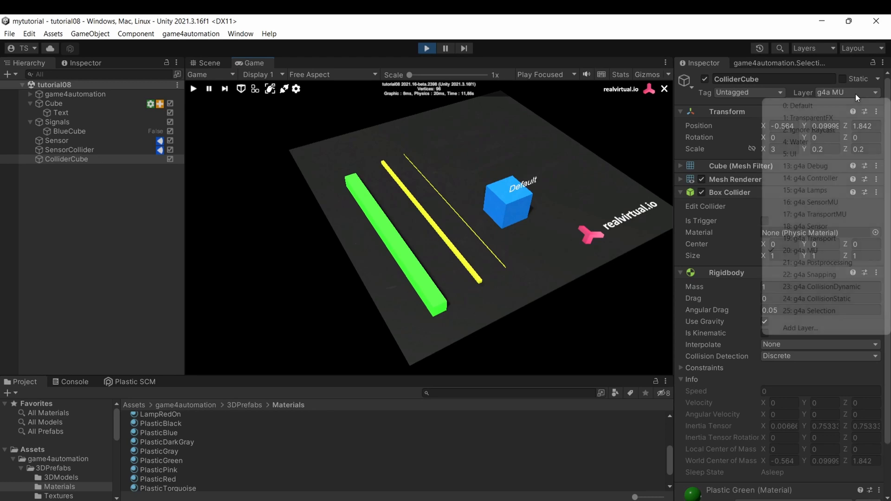
click(825, 106)
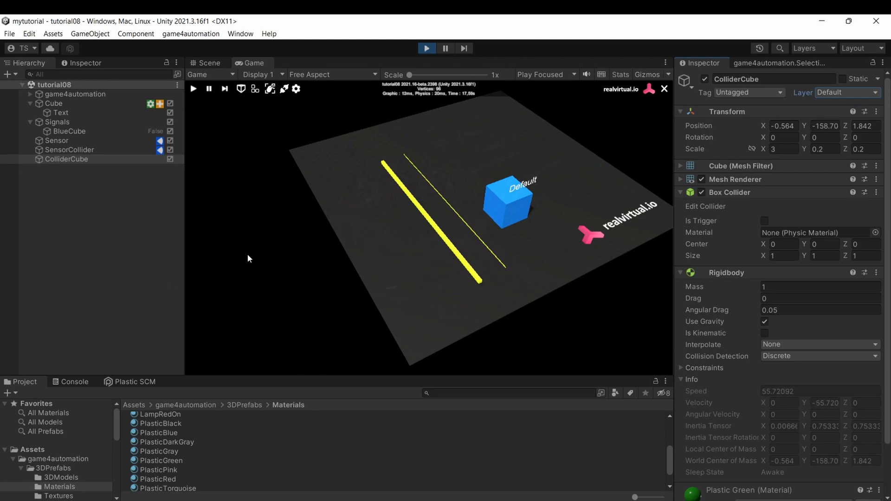
click(424, 48)
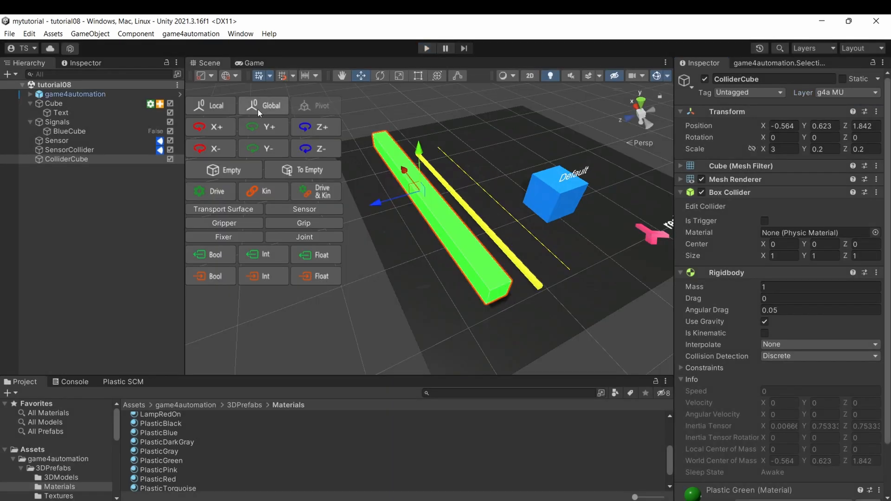
- Put ColliderCube back on the g4a Transport layer and test its collision in the simulation with the BlueCube signal
click(828, 95)
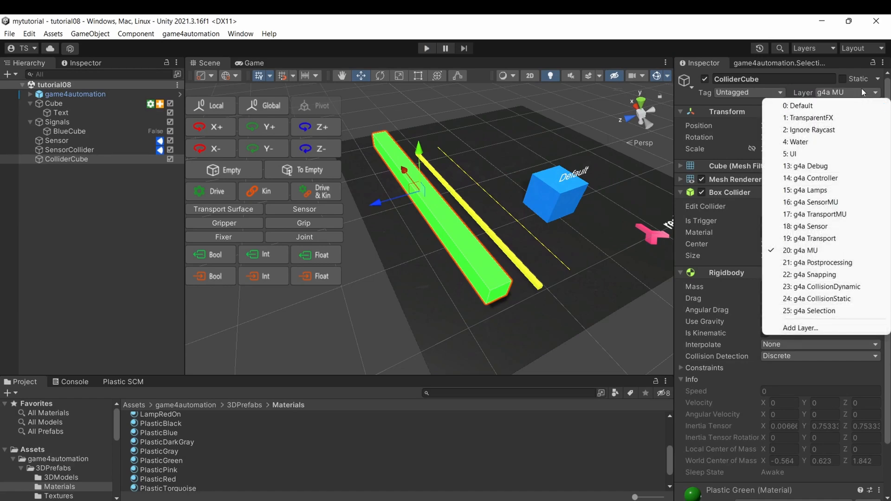
click(826, 239)
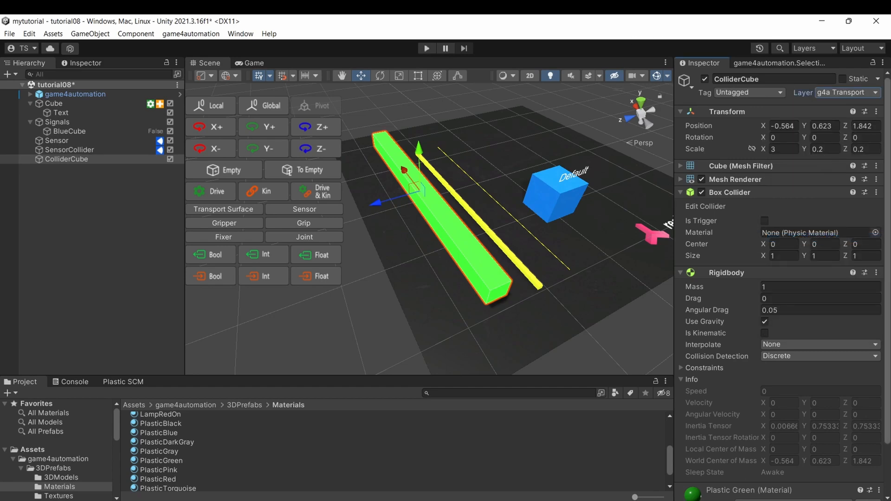
click(426, 48)
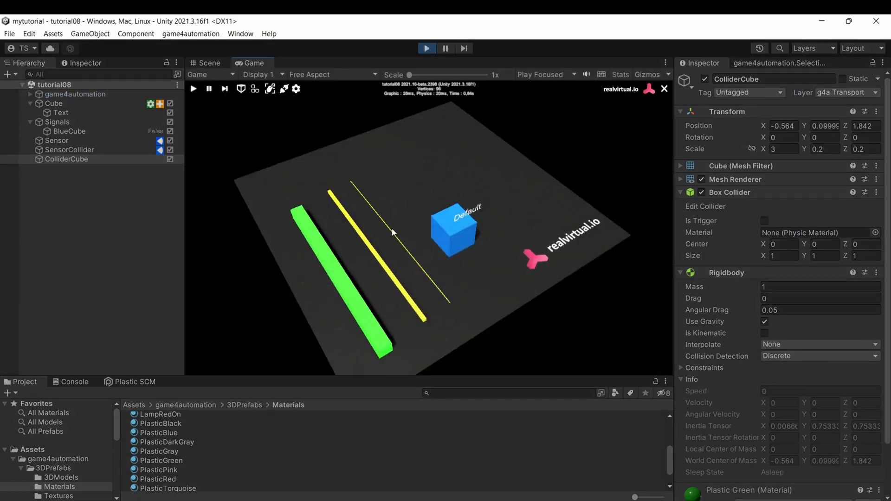
click(159, 132)
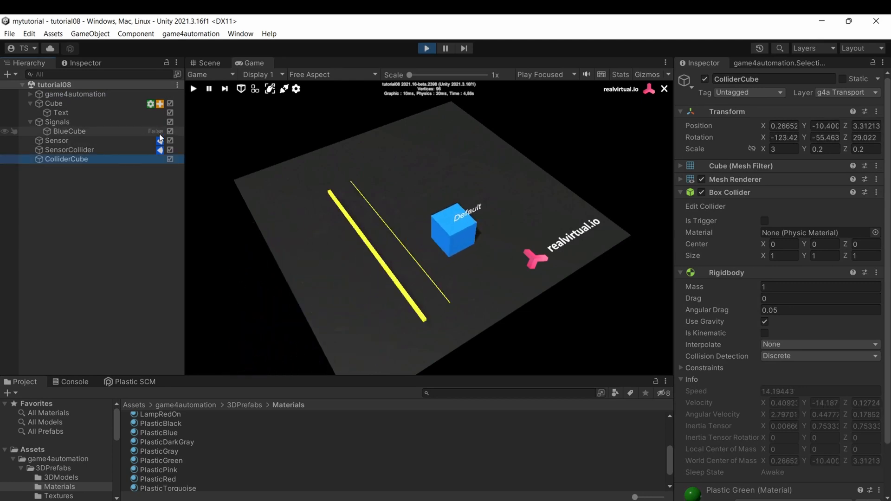
click(425, 49)
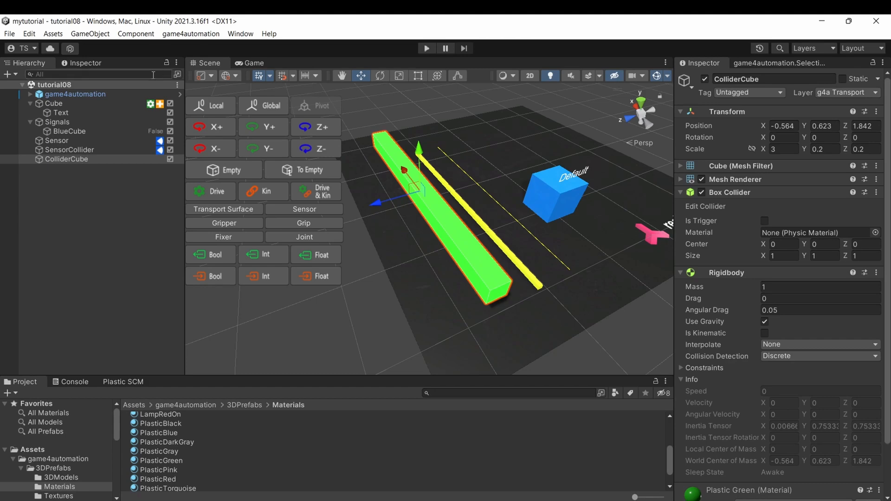
- Inspect the Sensor, BlueCube signal and Cube settings, and toggle BlueCube in the running simulation to test the sensors and collision
click(78, 141)
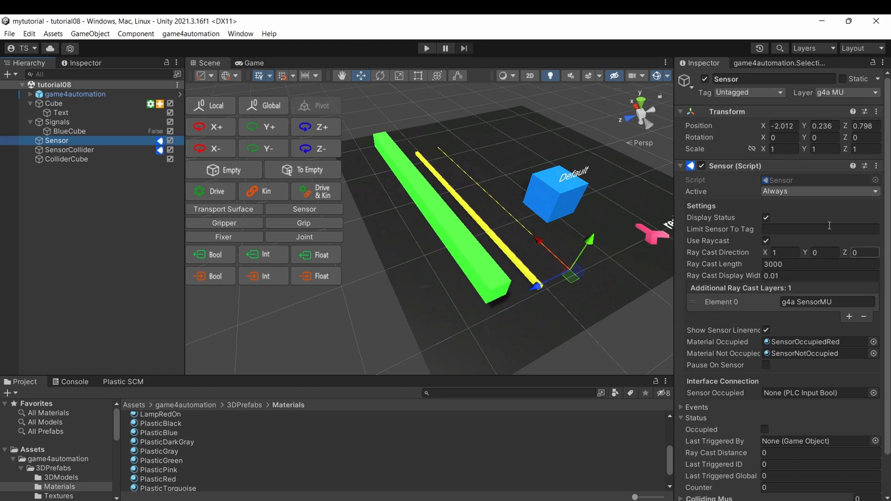
click(430, 49)
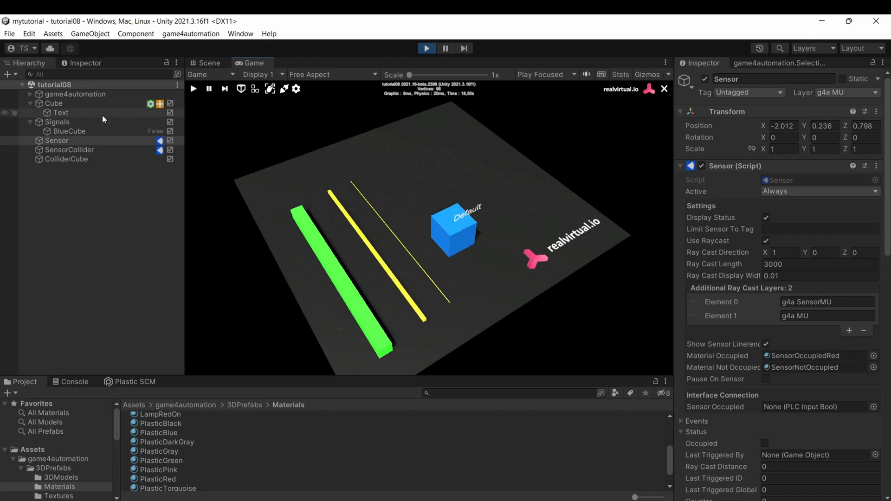
click(70, 131)
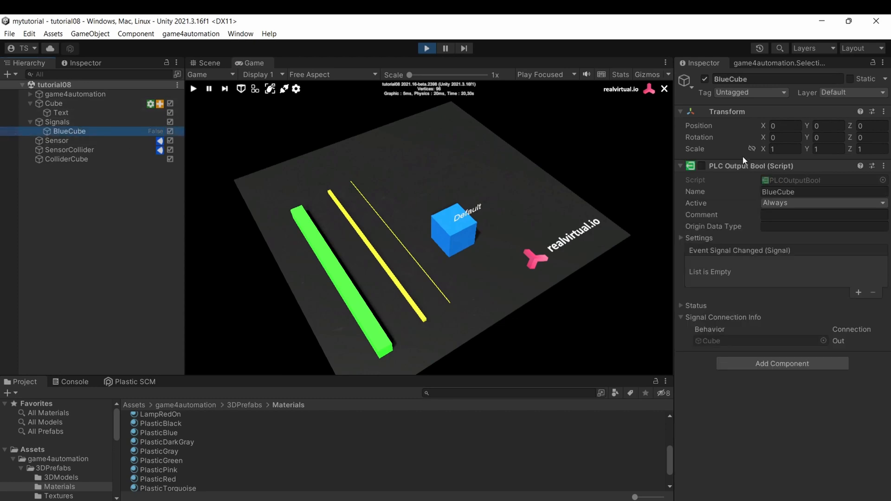
click(63, 103)
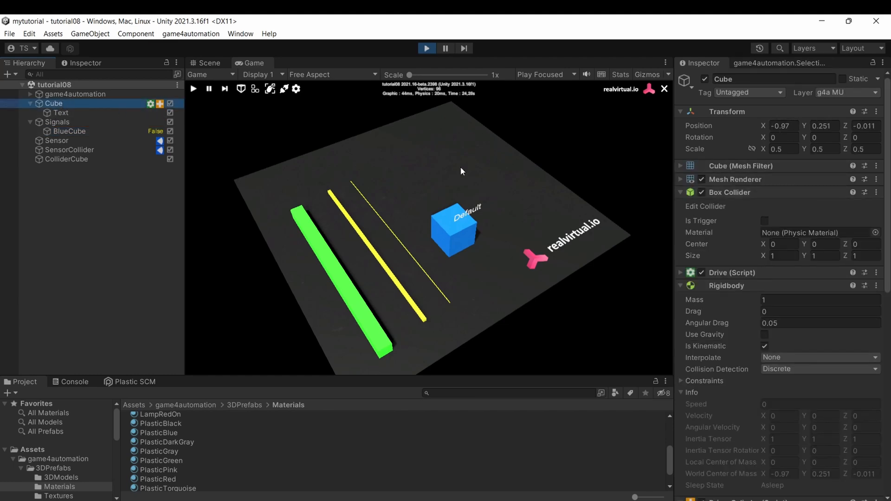
click(153, 132)
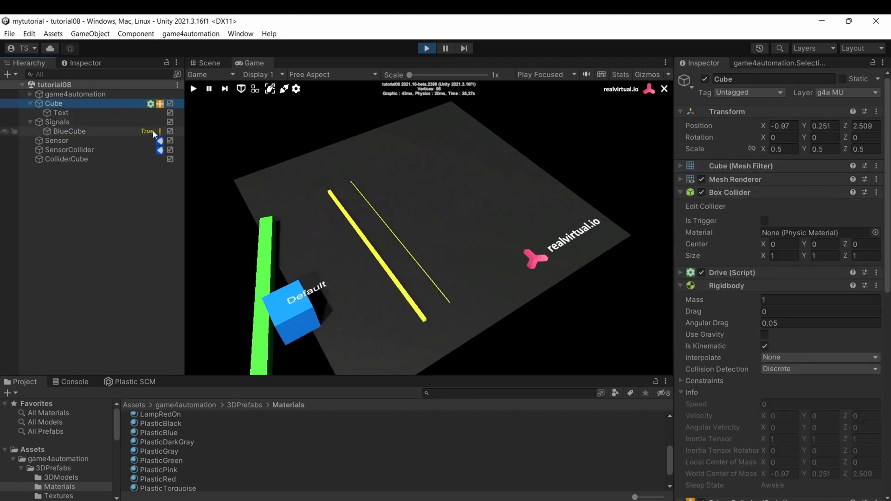
click(428, 48)
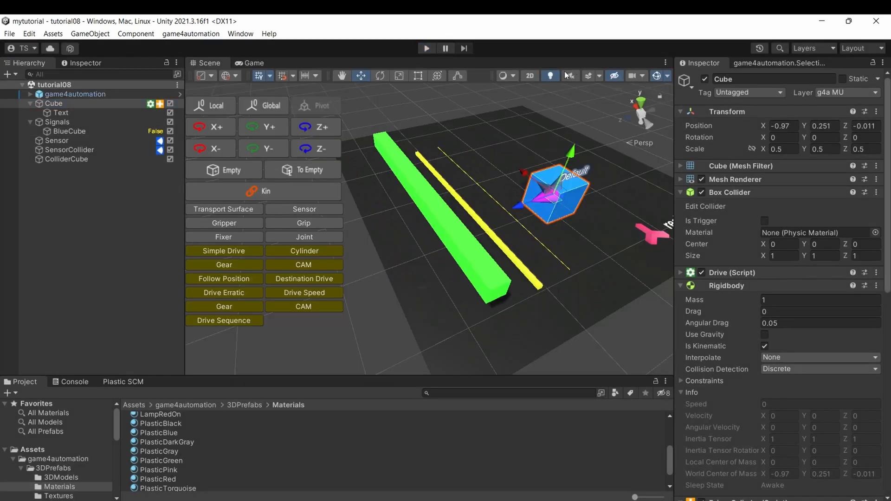
- Try the g4a SensorMU layer on ColliderCube in a short simulation run
click(477, 251)
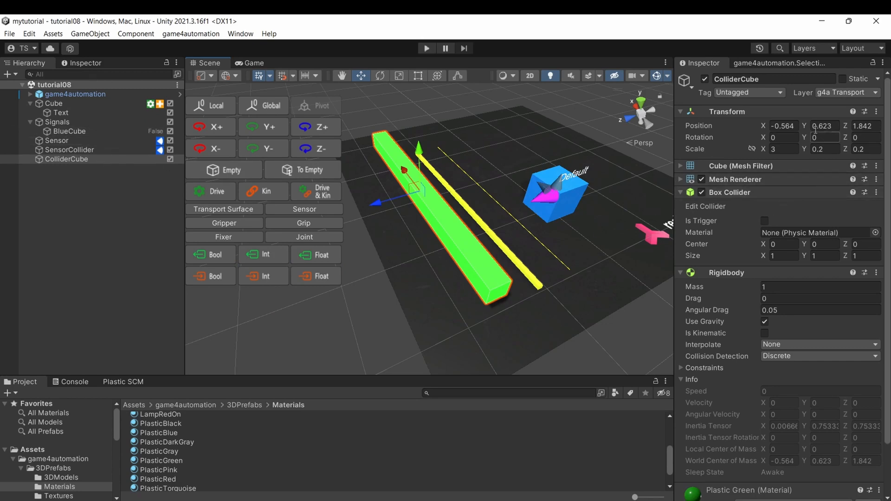
click(854, 92)
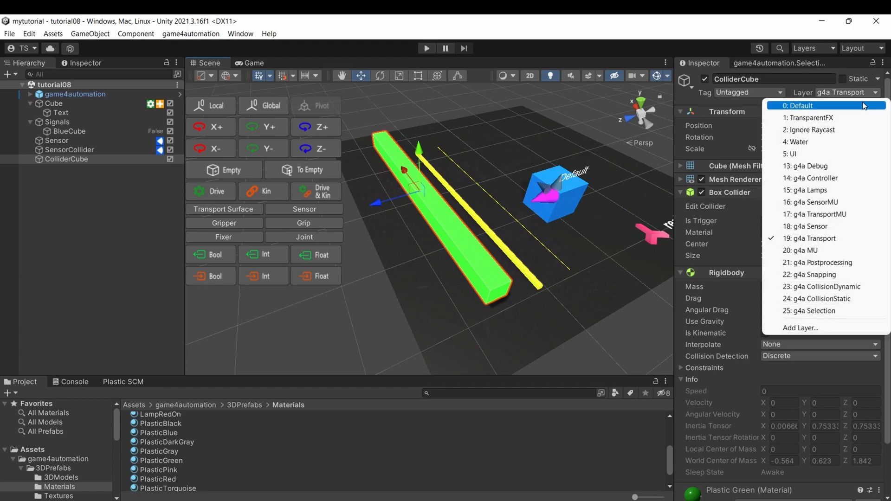
click(852, 202)
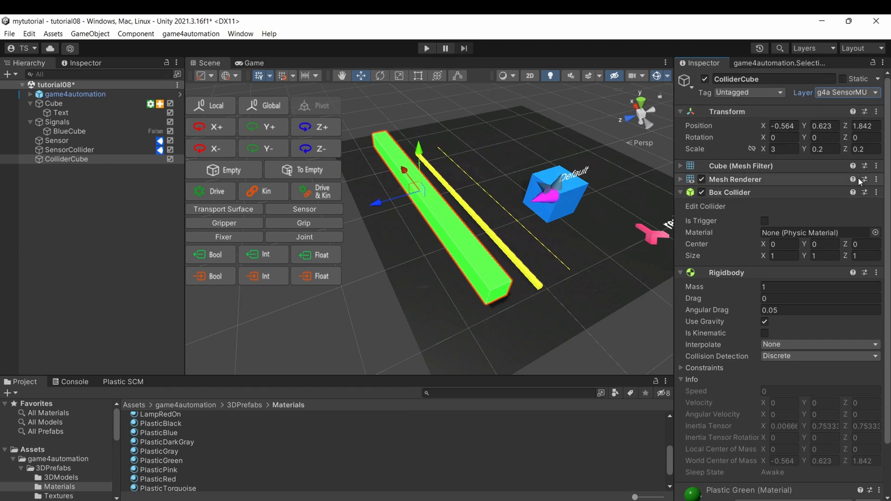
click(427, 48)
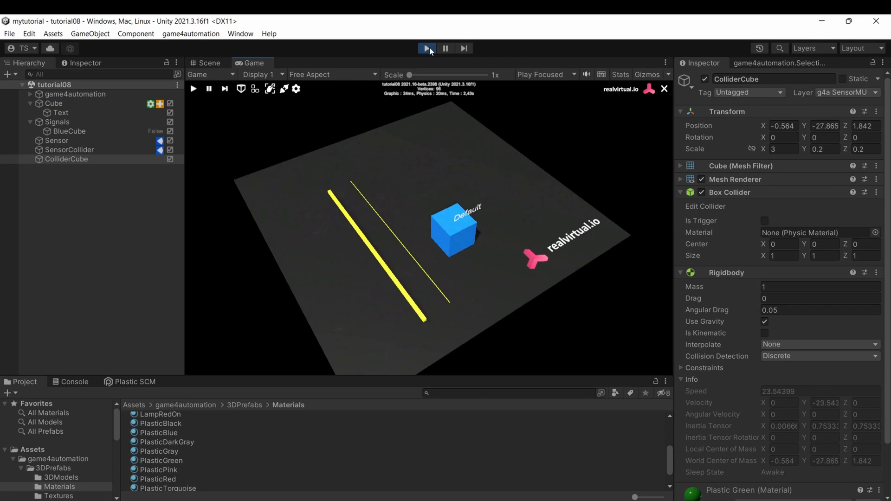
click(427, 49)
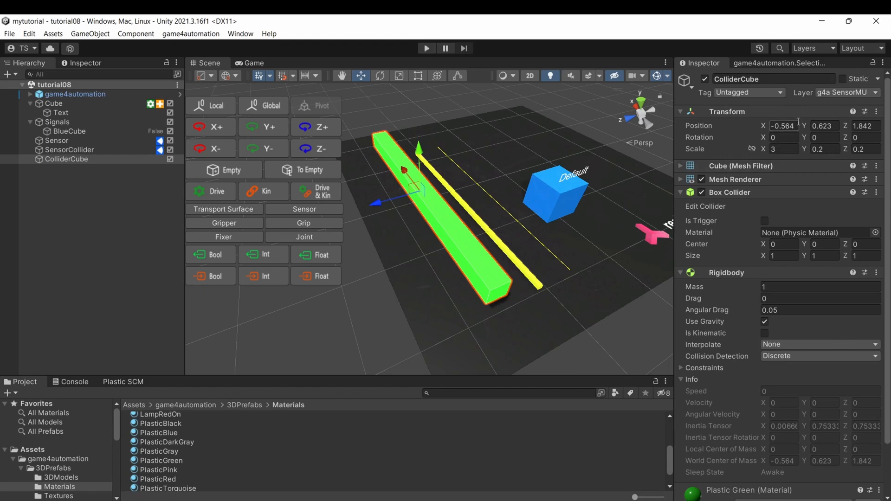
- Set ColliderCube's layer to g4a MU
click(850, 93)
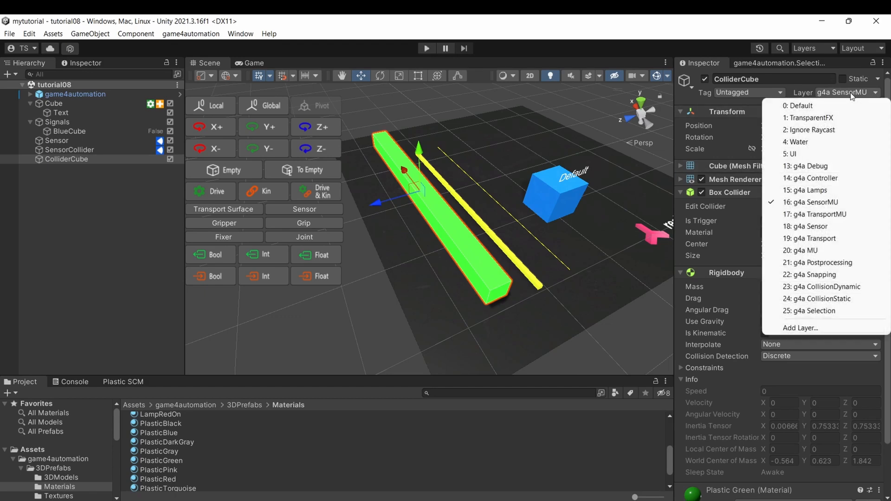
click(826, 251)
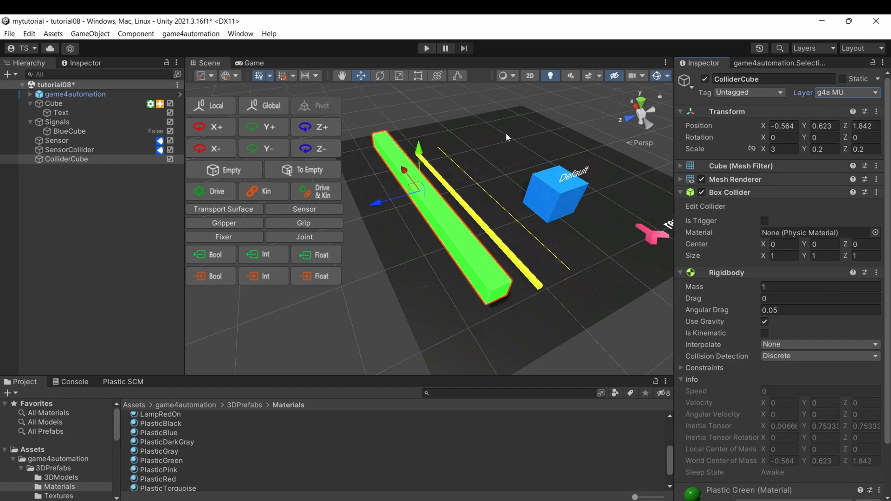
right_drag(542, 144, 571, 148)
scroll(524, 207, up, 4)
scroll(523, 207, down, 3)
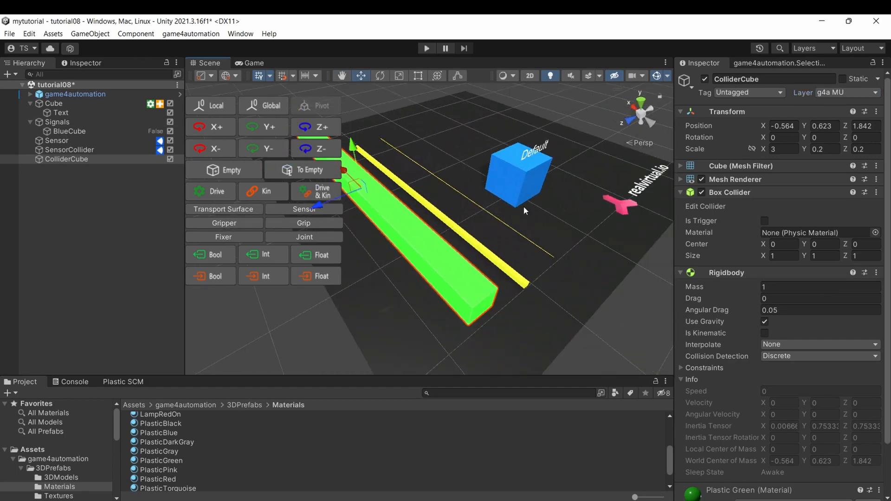
right_drag(523, 207, 506, 212)
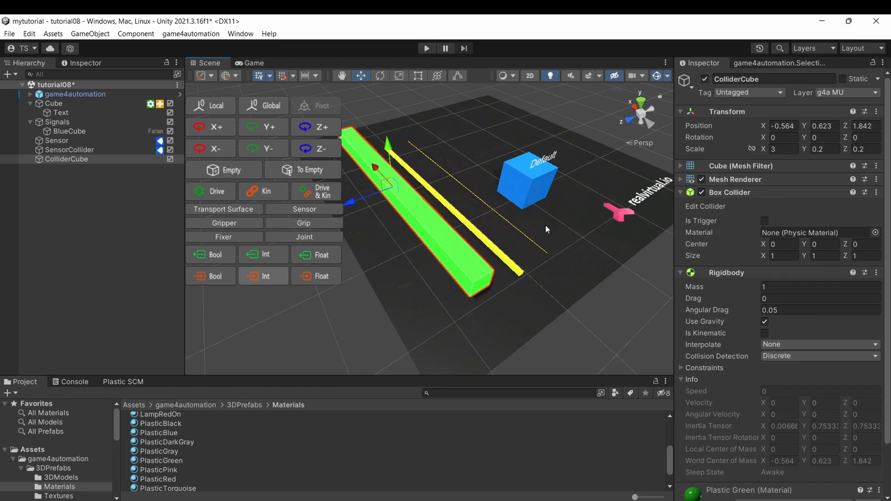
right_drag(487, 232, 475, 228)
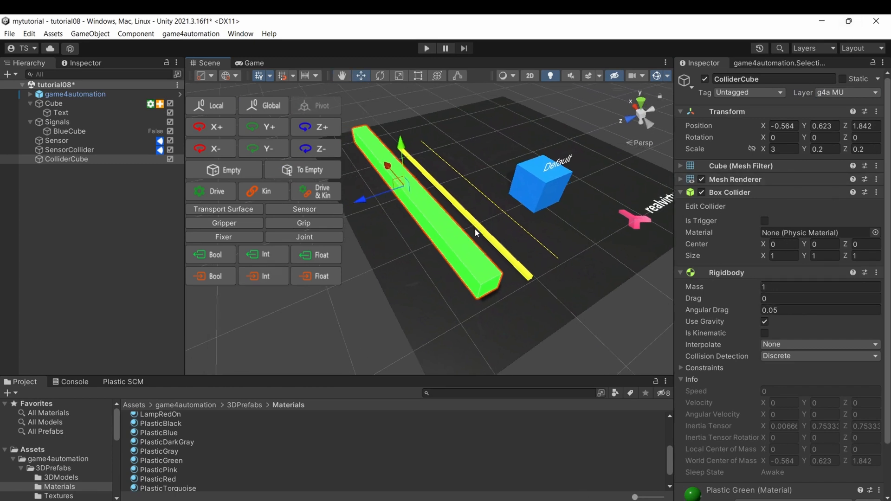
- Examine the Layer Collision Matrix in the project's Physics settings, including the g4a MU layer, and close the settings
click(10, 34)
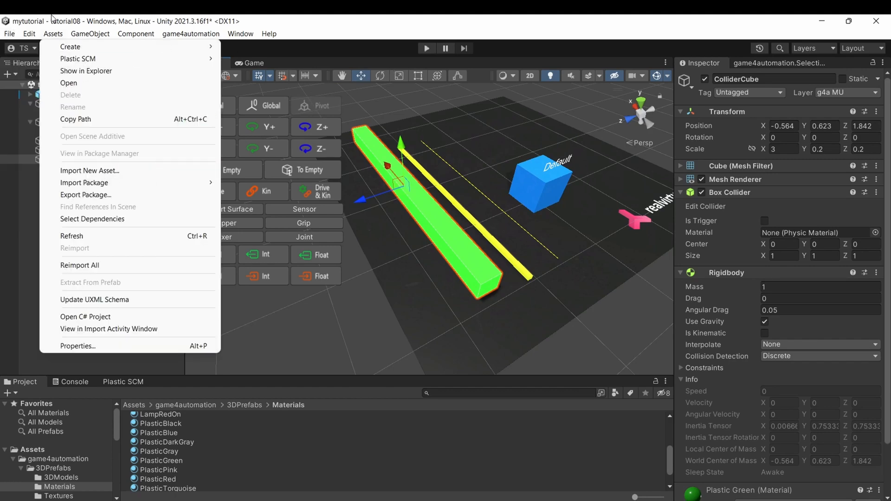
mouse_move(29, 33)
click(68, 393)
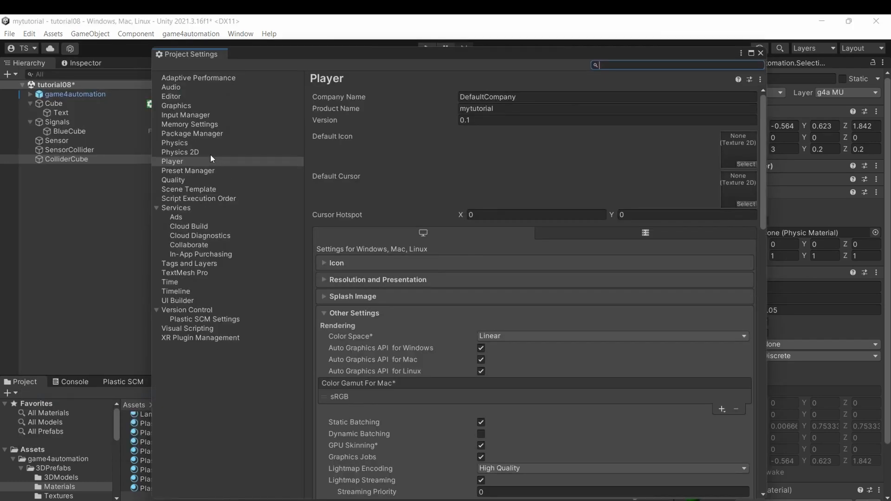
click(188, 143)
scroll(508, 341, down, 6)
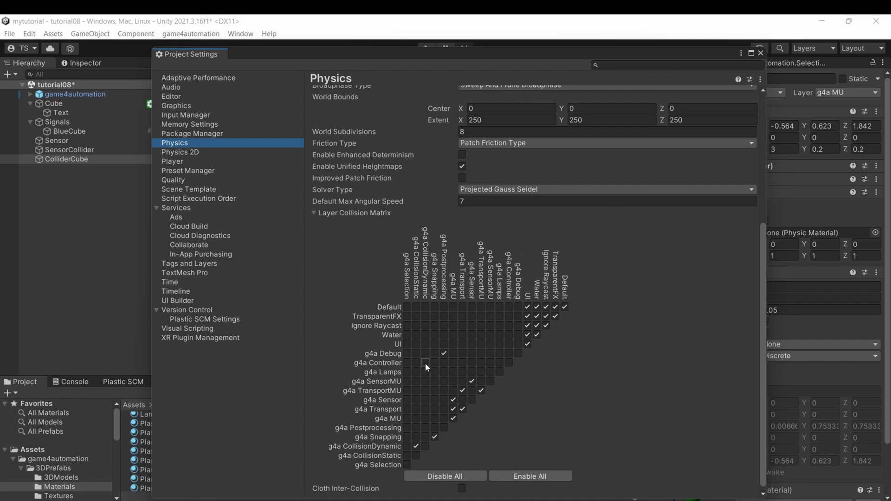
click(415, 417)
click(760, 52)
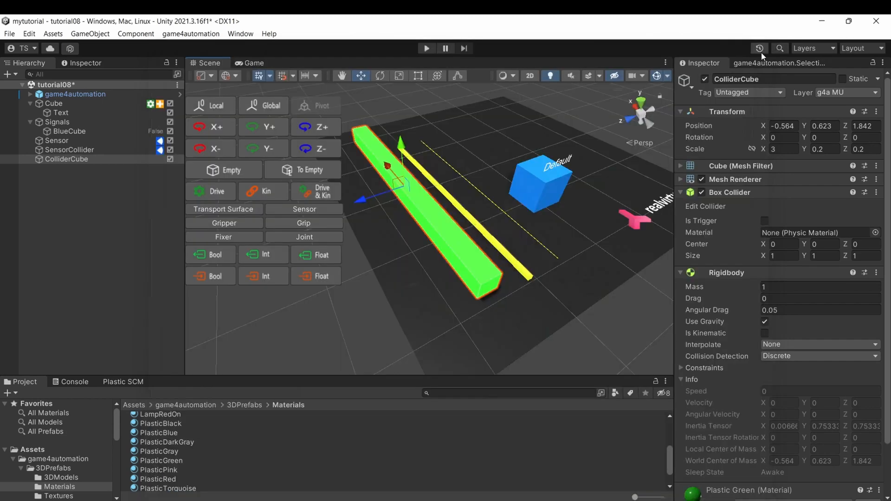
- Apply the game4automation standard settings to the project
click(191, 34)
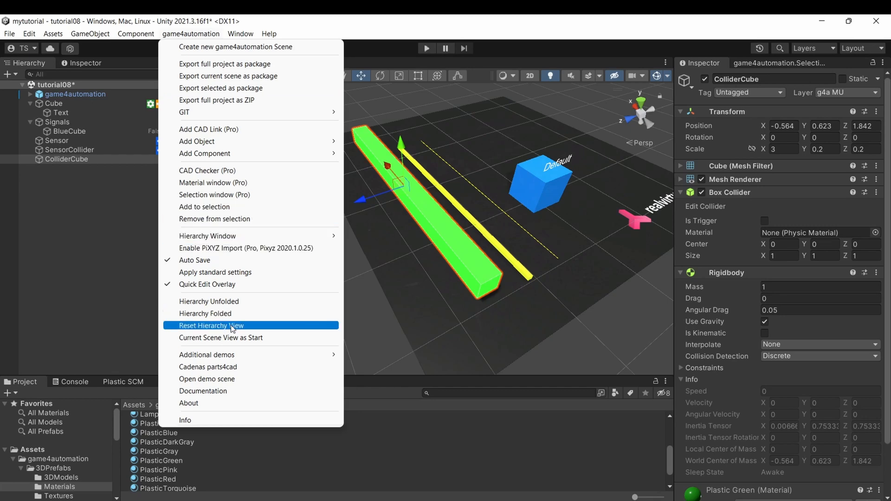
click(232, 273)
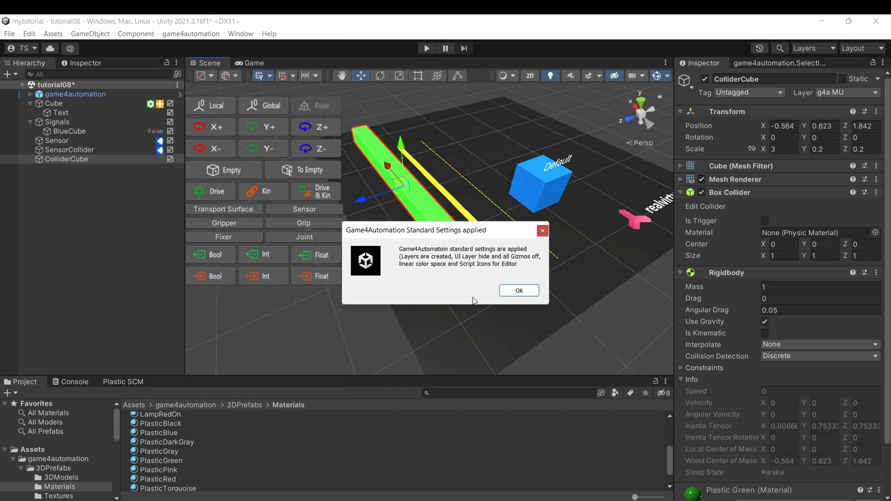
click(516, 290)
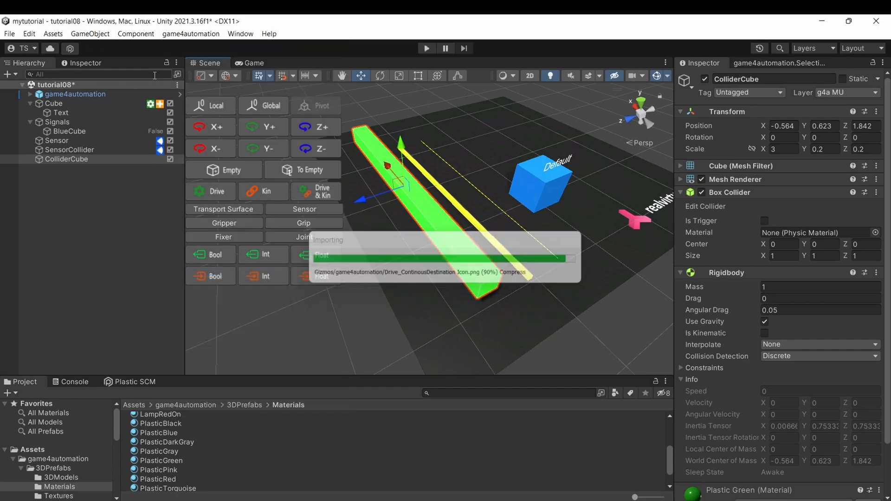
- Reopen the project's Physics settings to review the g4a layer collisions after applying the standard settings
click(29, 34)
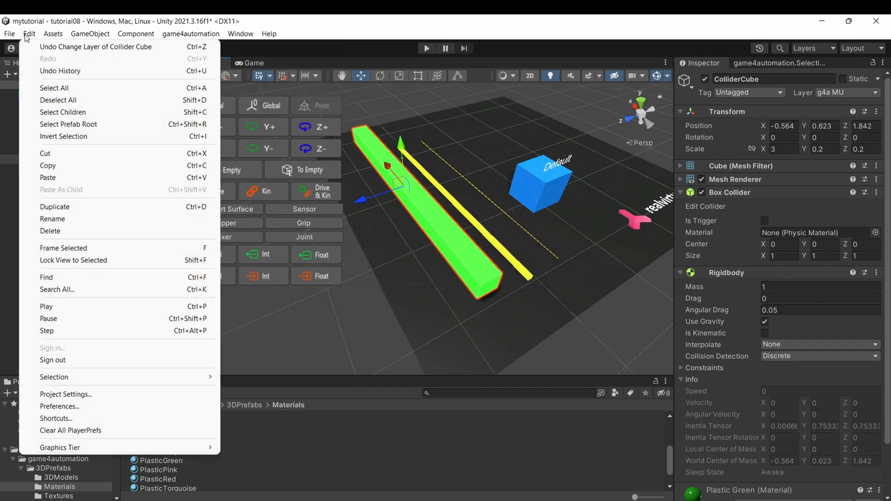
click(133, 395)
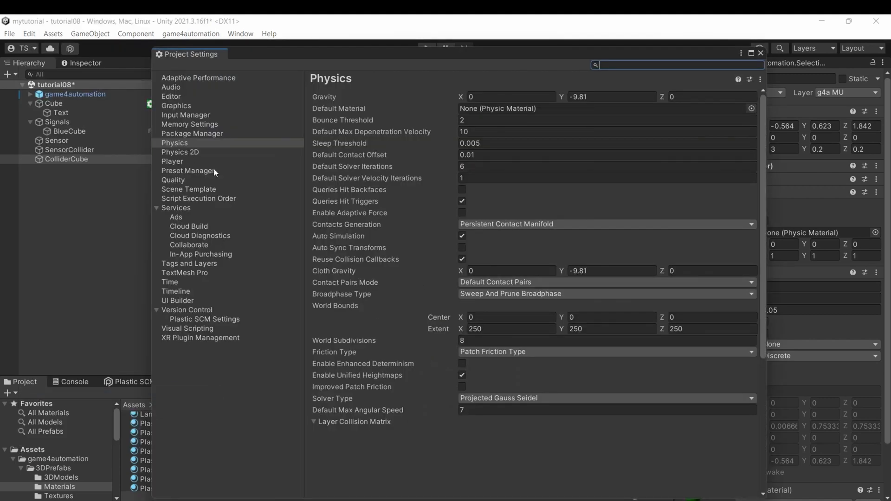
scroll(564, 392, down, 5)
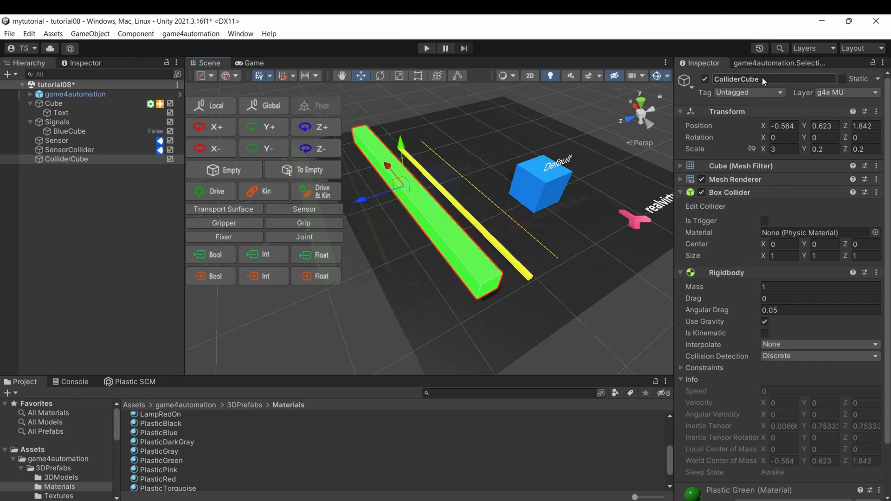
click(760, 53)
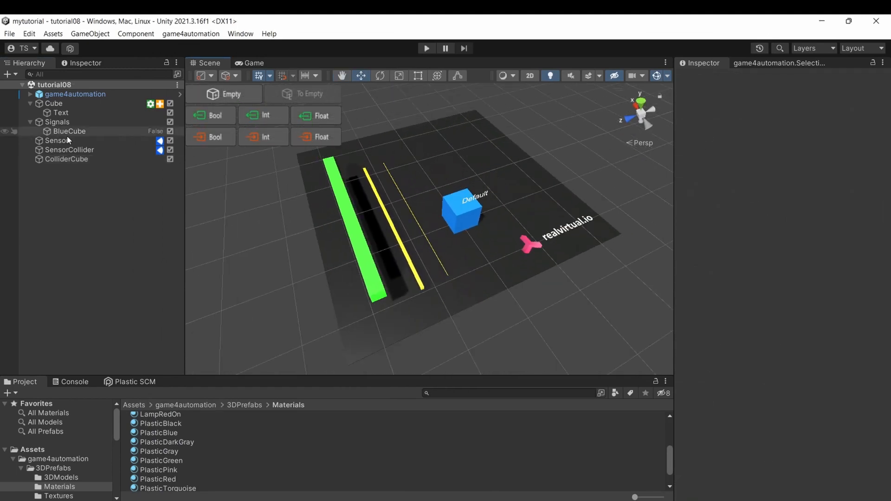
- Create an empty object at the top level of the tutorial08 scene and name it Measure
click(63, 139)
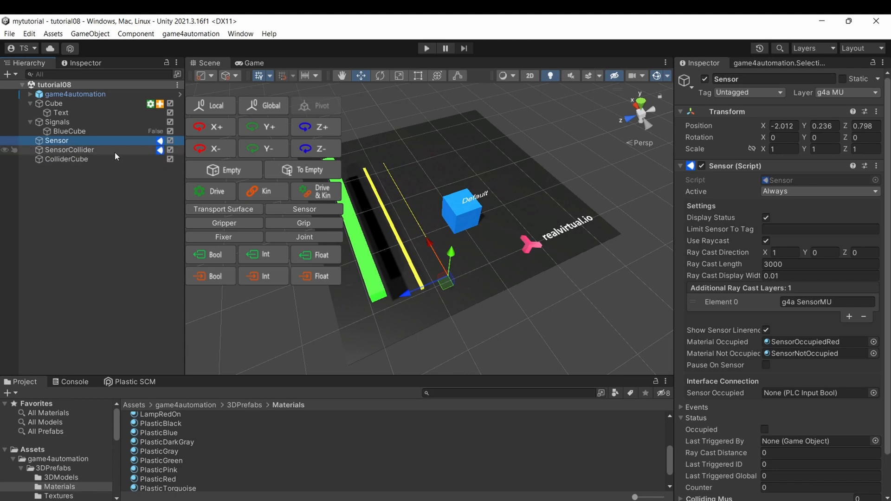
click(65, 85)
click(219, 99)
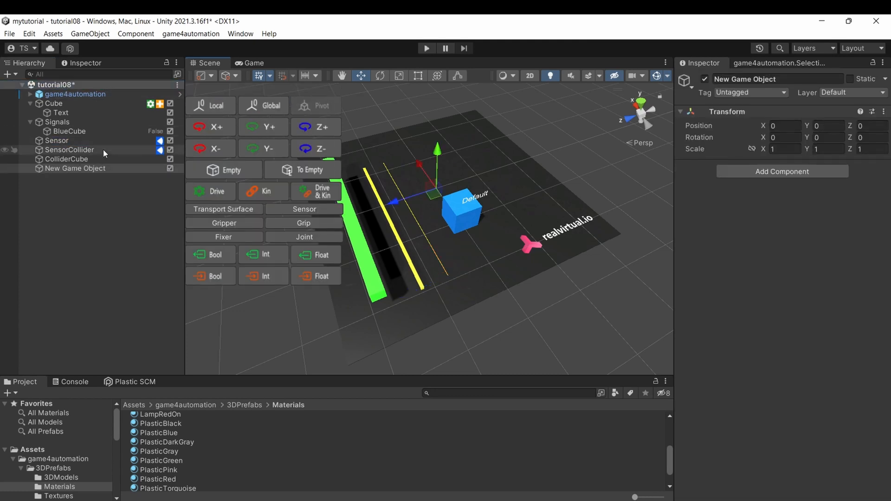
click(93, 168)
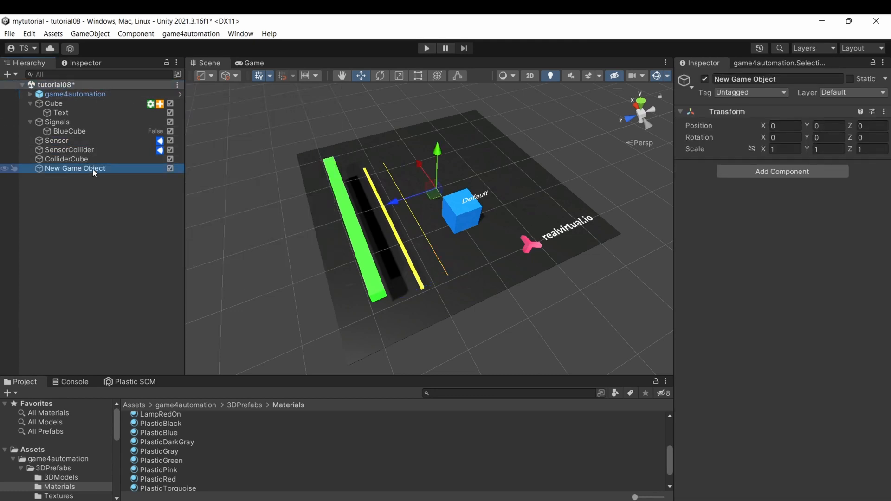
click(93, 169)
text(Measure)
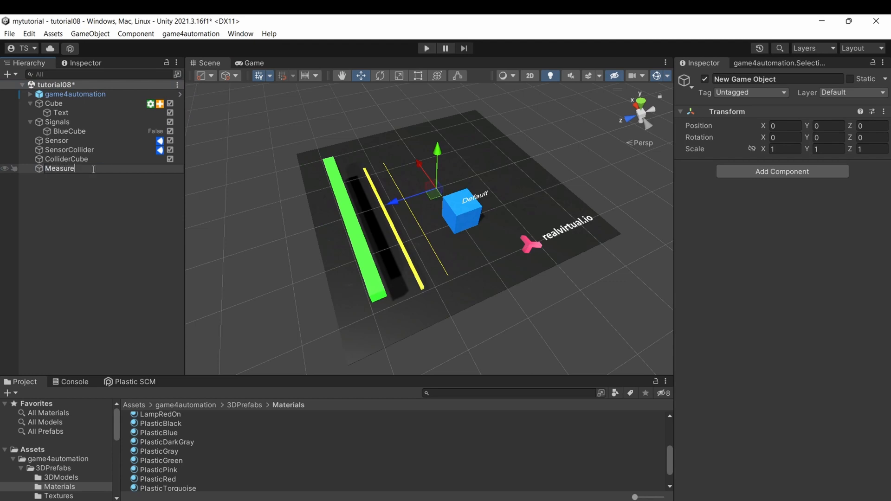
key(Return)
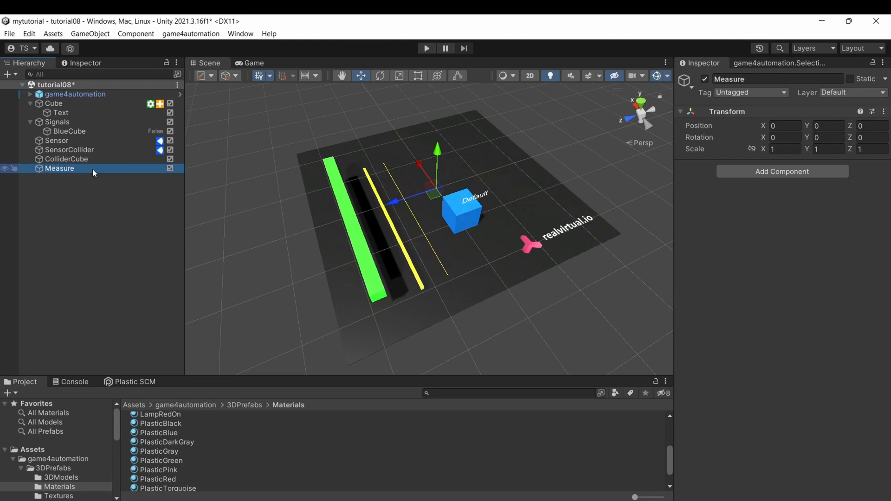
click(780, 171)
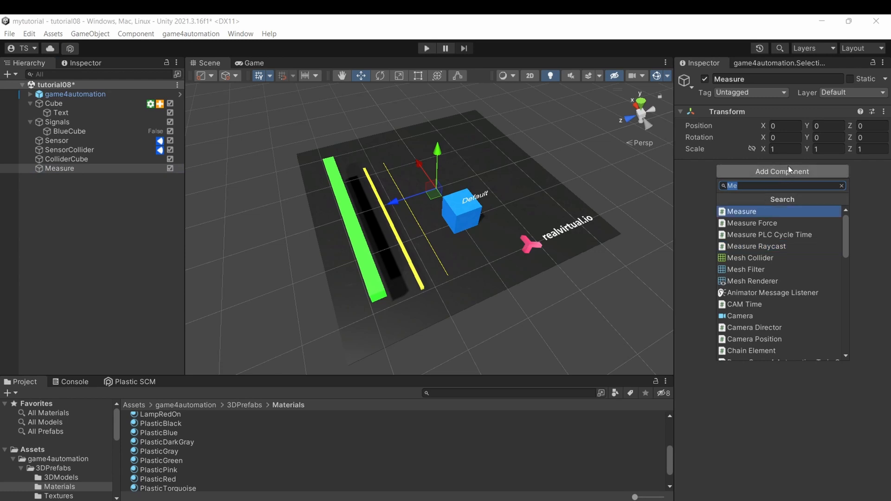
click(762, 212)
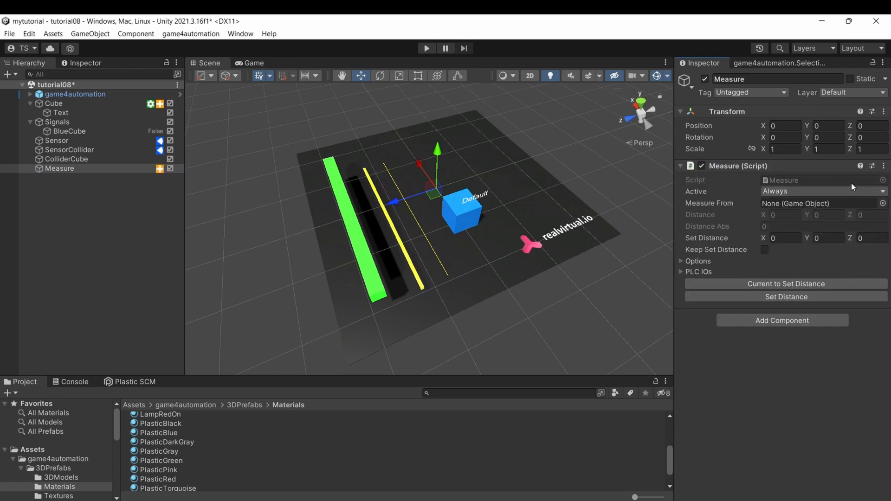
click(883, 165)
click(794, 194)
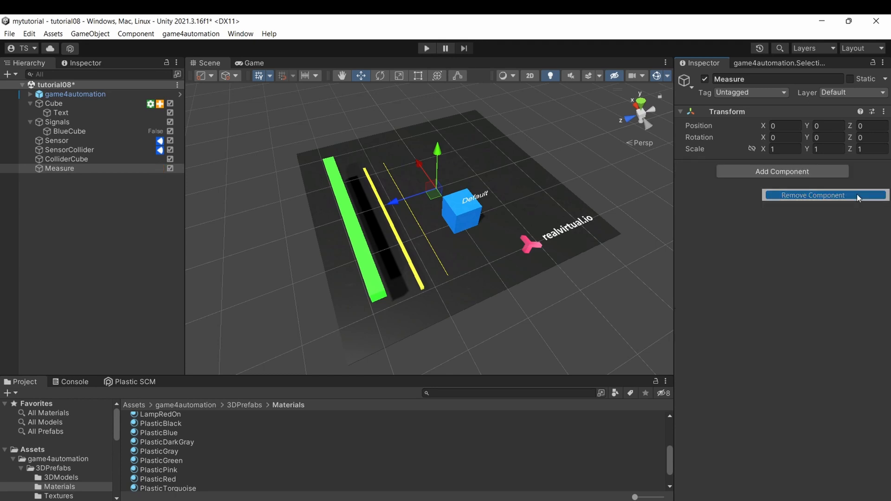
- Add the Measure Raycast component to Measure and move the object behind the blue cube, to about X -0.66, Z -1.31
click(783, 175)
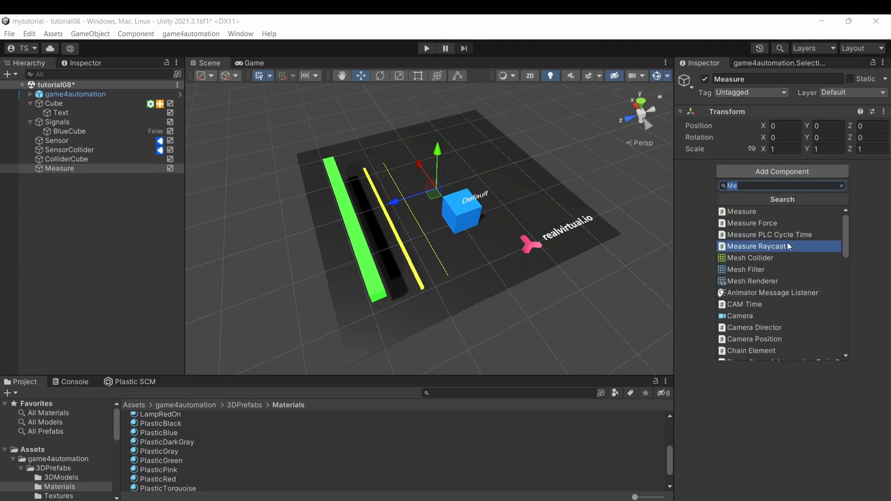
click(787, 242)
scroll(477, 197, up, 5)
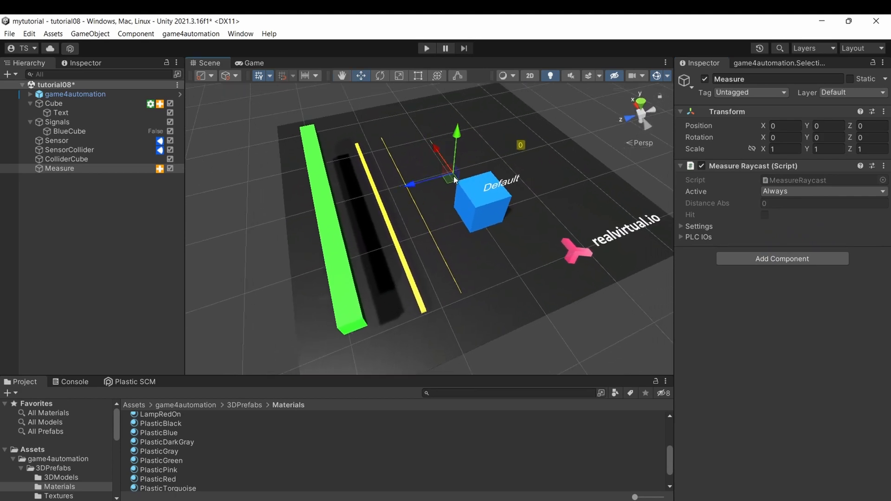
drag(453, 177, 540, 180)
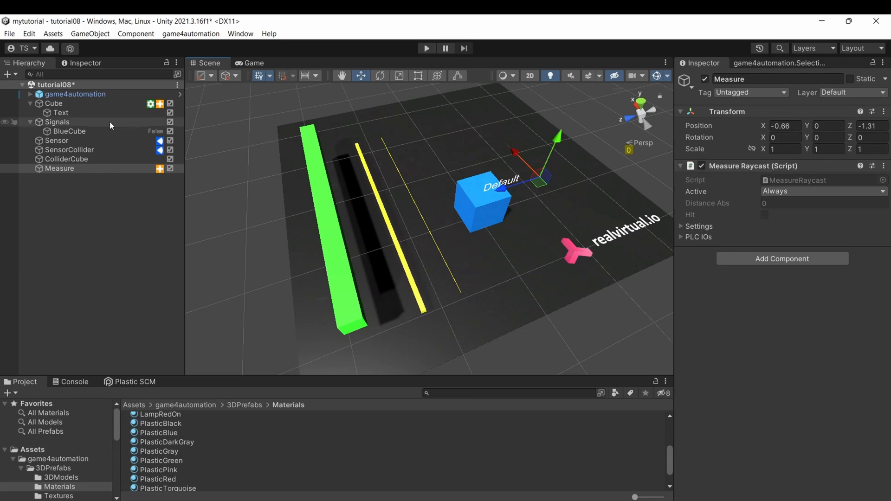
- Rotate the Measure object to -90 degrees about its Y axis
click(84, 151)
click(66, 169)
scroll(355, 112, down, 3)
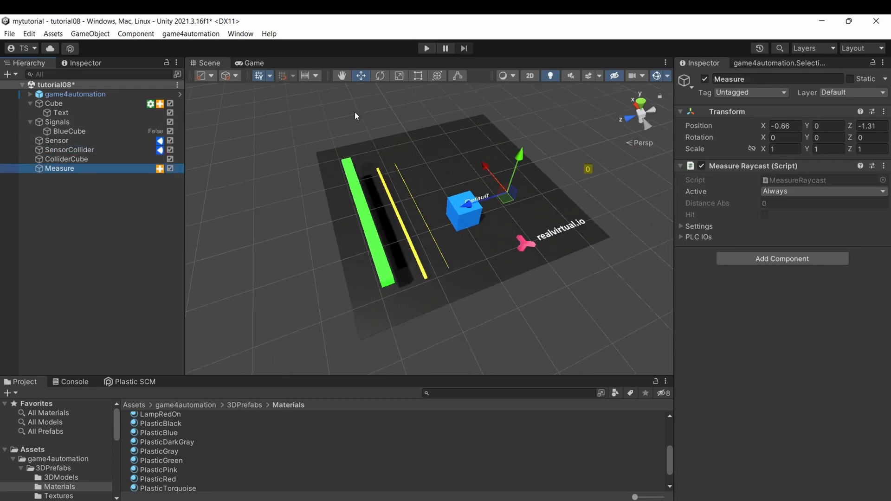
key(F1)
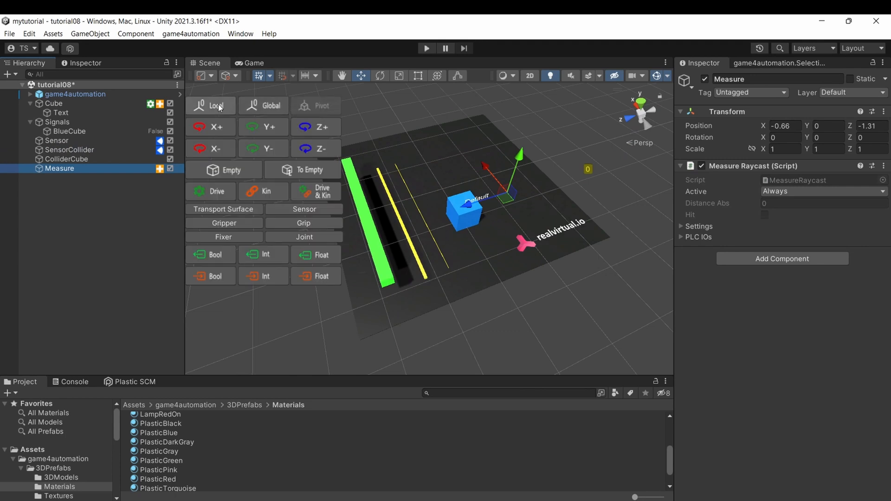
click(259, 148)
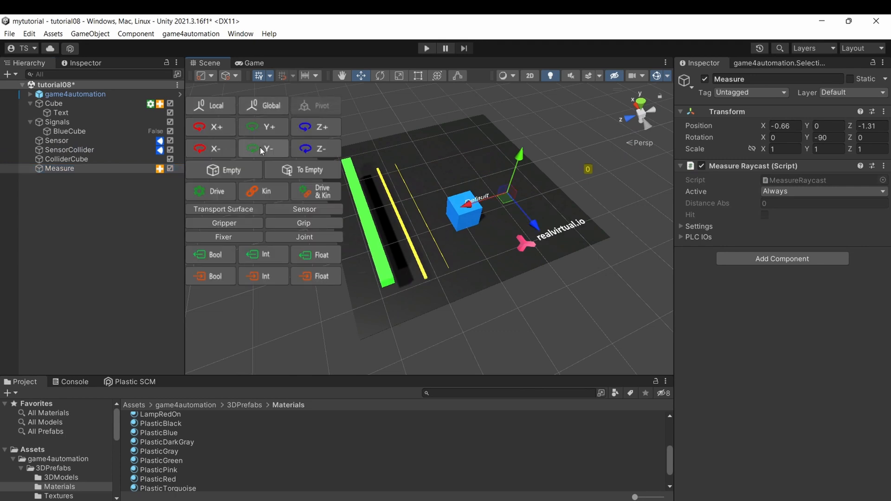
click(260, 147)
click(260, 147)
- Shift Measure towards the blue cube to about Z -1.164 and set its layer to g4a MU
scroll(520, 170, up, 2)
scroll(520, 170, up, 3)
middle_drag(519, 170, 464, 192)
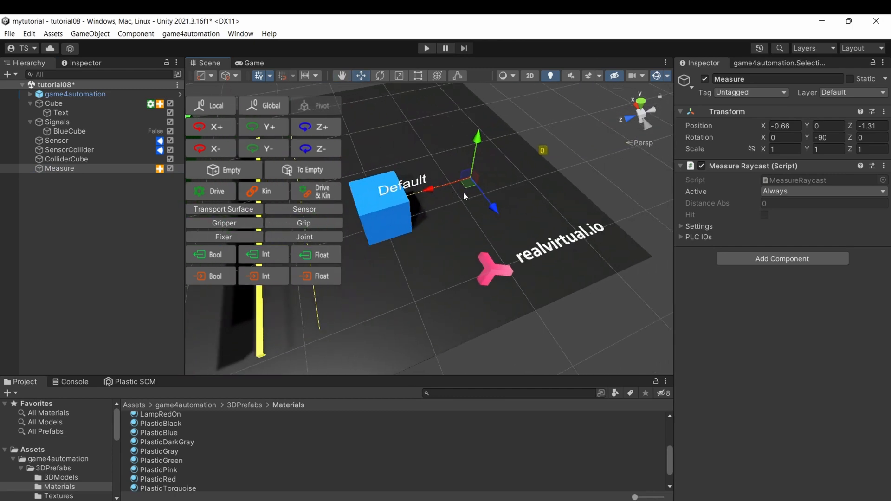
right_drag(464, 192, 405, 175)
drag(485, 217, 474, 218)
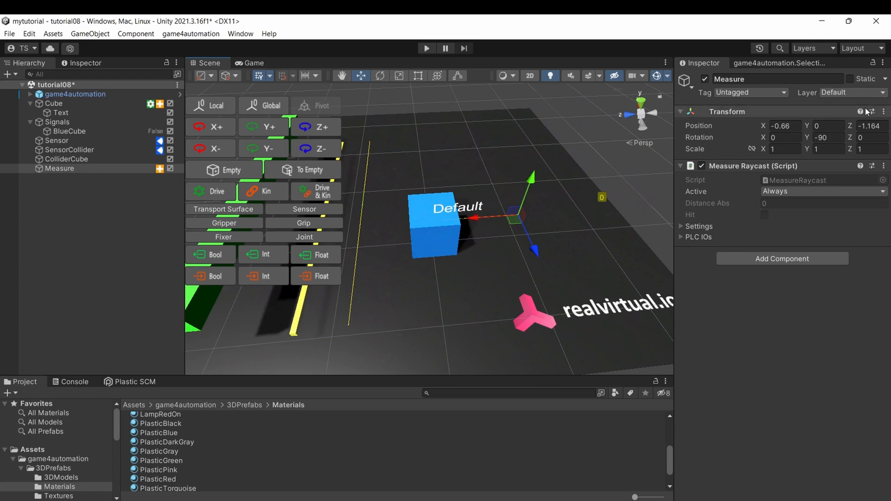
click(864, 92)
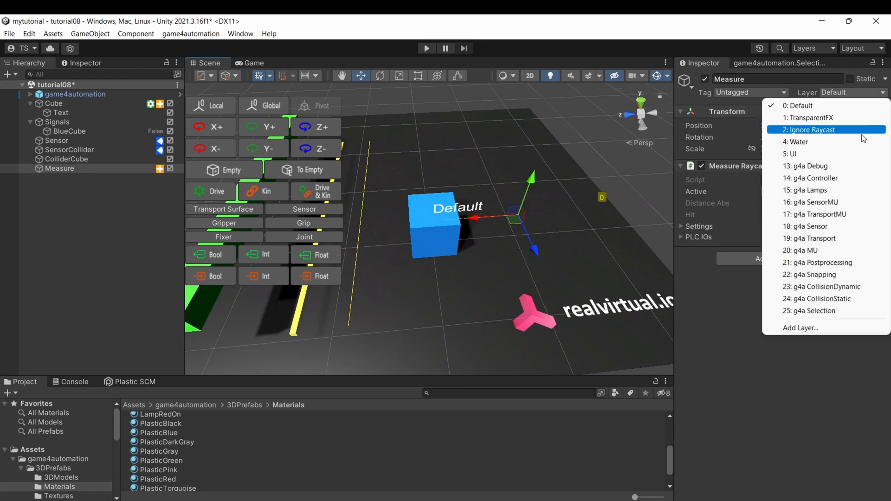
click(851, 251)
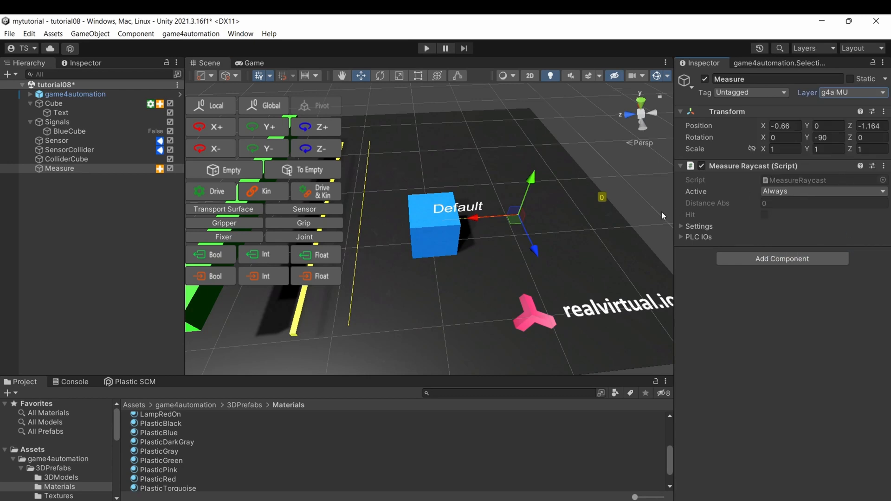
- Reposition Measure to about X -0.723, Z -1.188 and raise it to about Y 0.18, level with the blue cube
mouse_move(522, 221)
mouse_down()
mouse_move(554, 218)
mouse_move(525, 225)
mouse_up()
right_drag(654, 139, 591, 125)
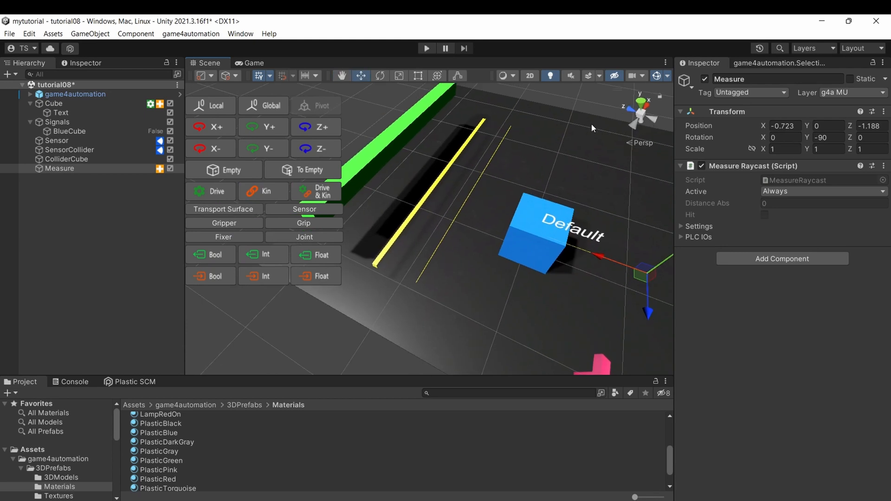
click(630, 112)
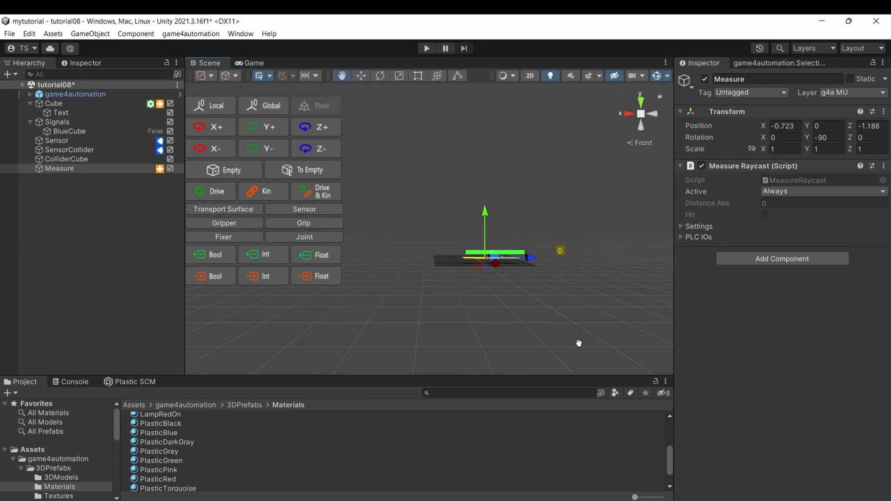
mouse_move(484, 209)
mouse_down()
mouse_move(487, 200)
mouse_move(487, 213)
mouse_up()
scroll(519, 294, up, 3)
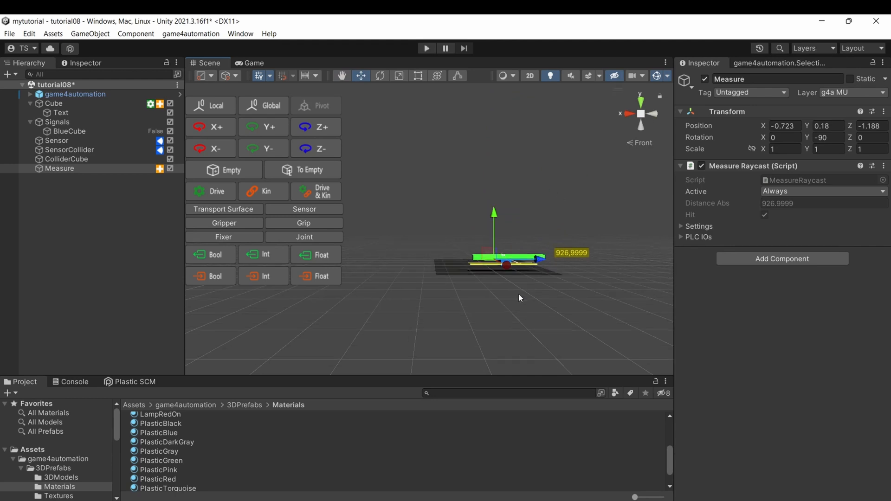
- Move Measure closer to the blue cube's back face, to about X -0.856, Z -0.827
right_drag(518, 294, 394, 348)
middle_drag(500, 243, 246, 291)
middle_drag(645, 246, 559, 254)
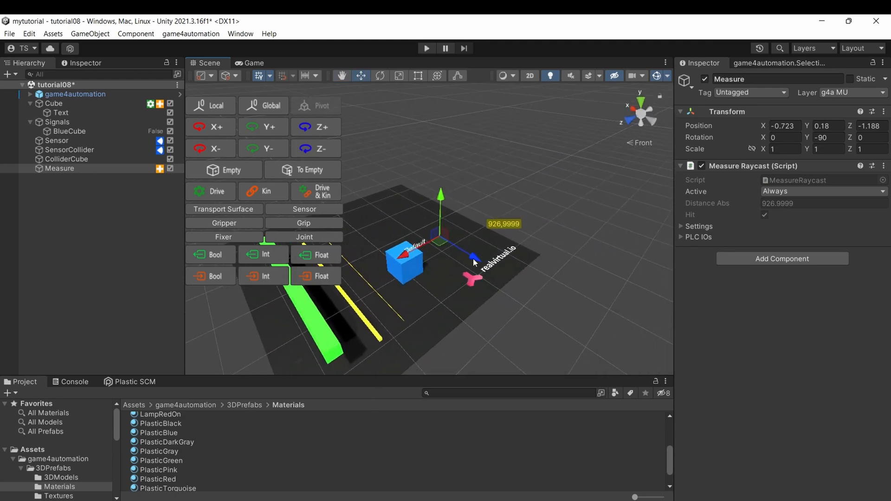
drag(473, 258, 476, 263)
scroll(477, 262, up, 5)
right_drag(474, 265, 457, 266)
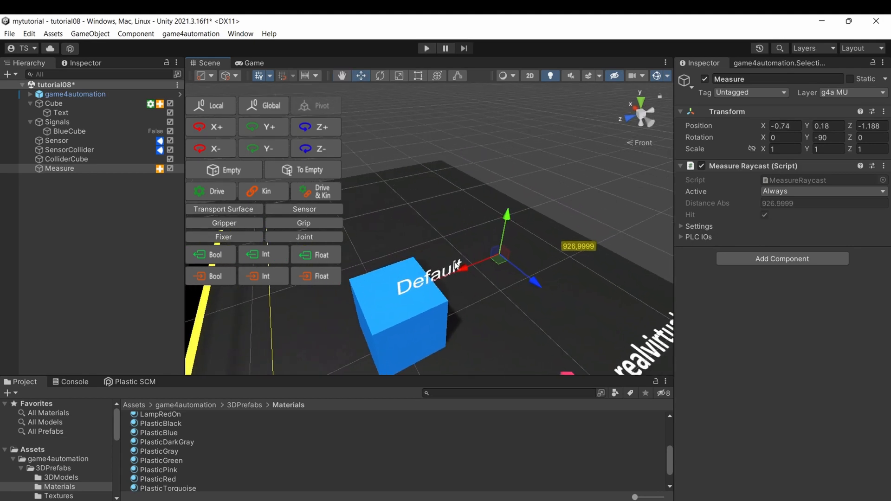
drag(506, 261, 507, 269)
mouse_move(480, 281)
mouse_down()
mouse_move(472, 283)
mouse_move(550, 255)
mouse_move(462, 288)
mouse_move(478, 281)
mouse_up()
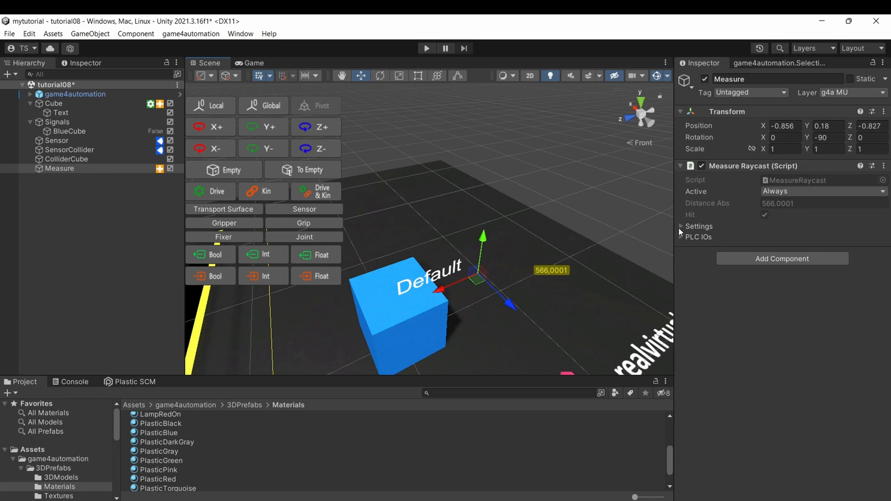
- Set the Raycast Length in Measure's raycast settings to 3000 and deselect the object
click(692, 226)
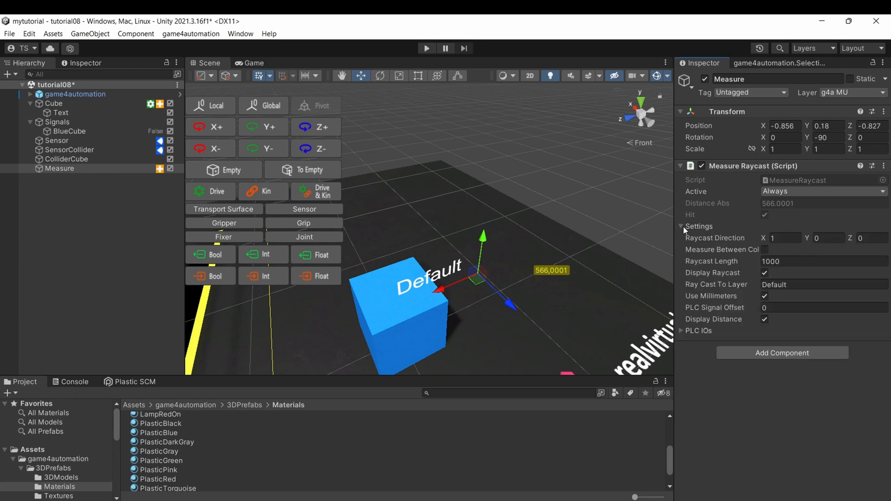
click(789, 261)
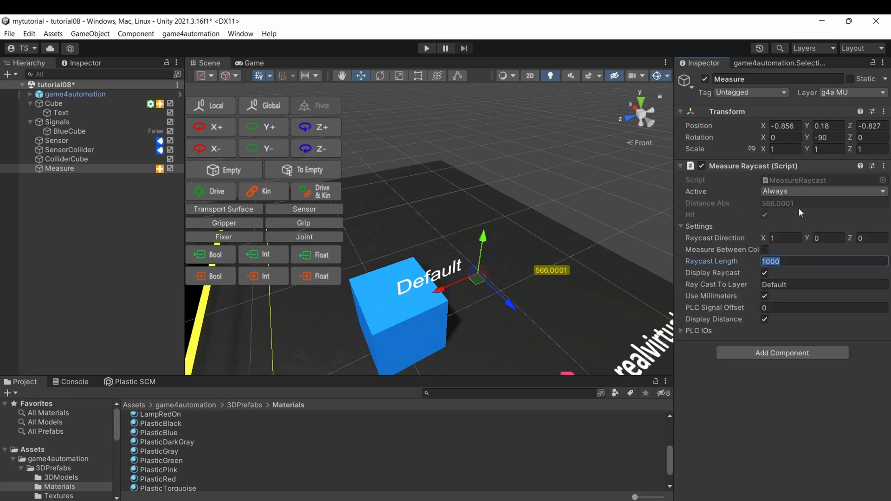
text(300)
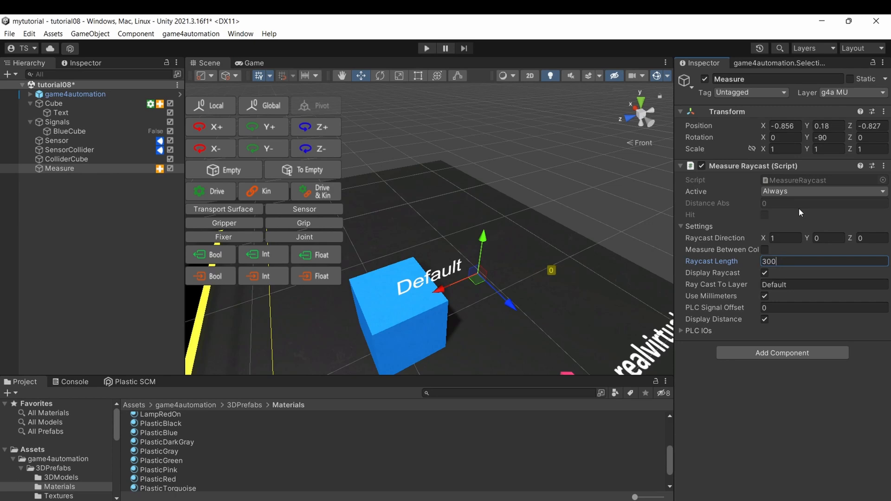
text(0)
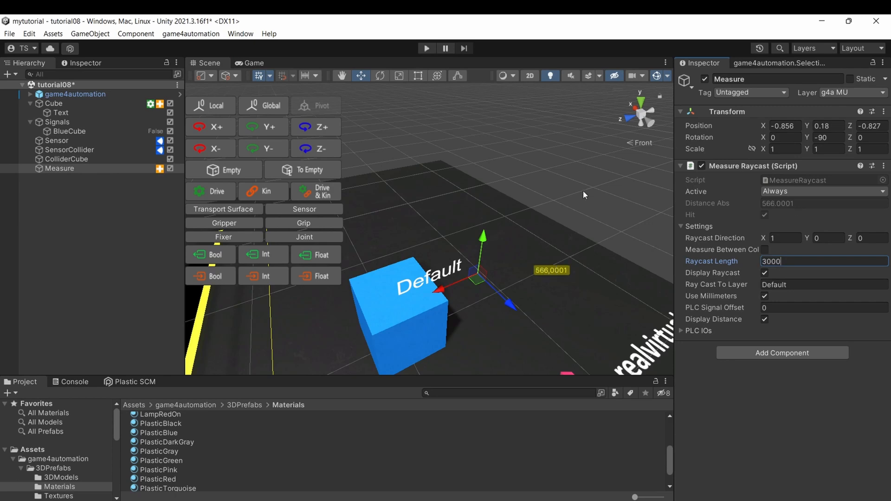
scroll(583, 190, down, 5)
click(598, 152)
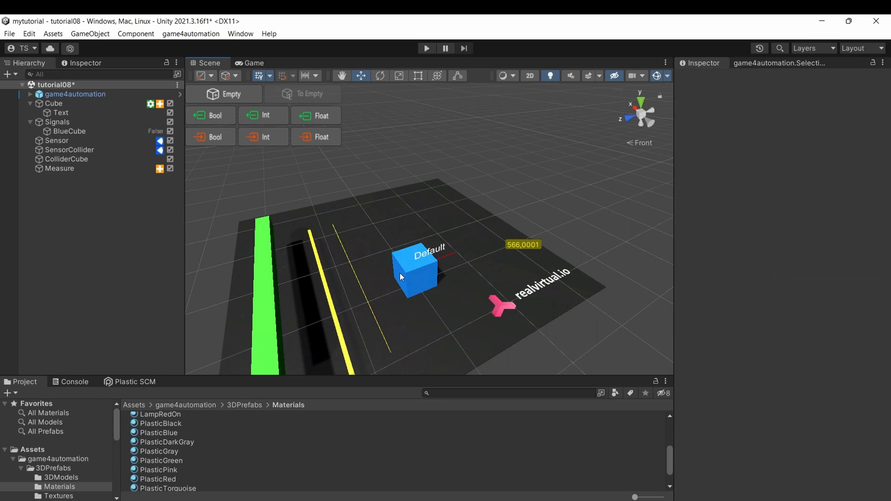
- Run the simulation in the Scene view and toggle the BlueCube signal on and off to test the raycast distance
click(426, 48)
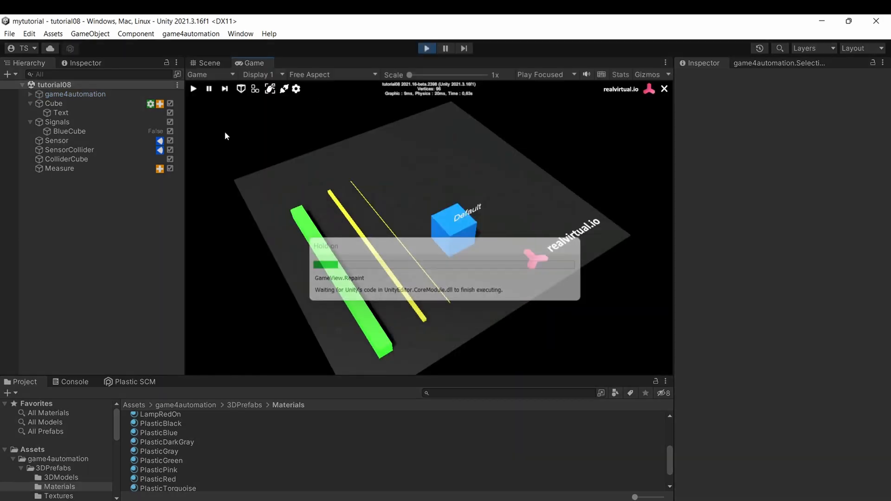
click(216, 63)
click(158, 131)
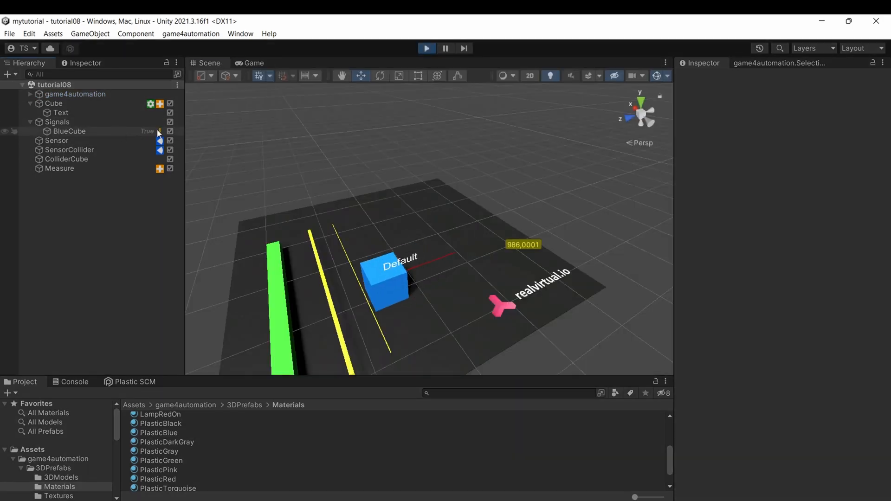
click(158, 131)
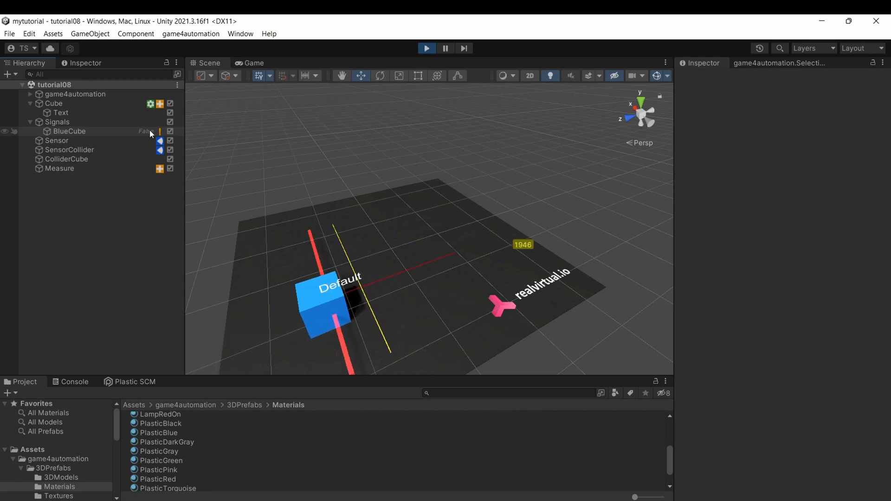
click(149, 129)
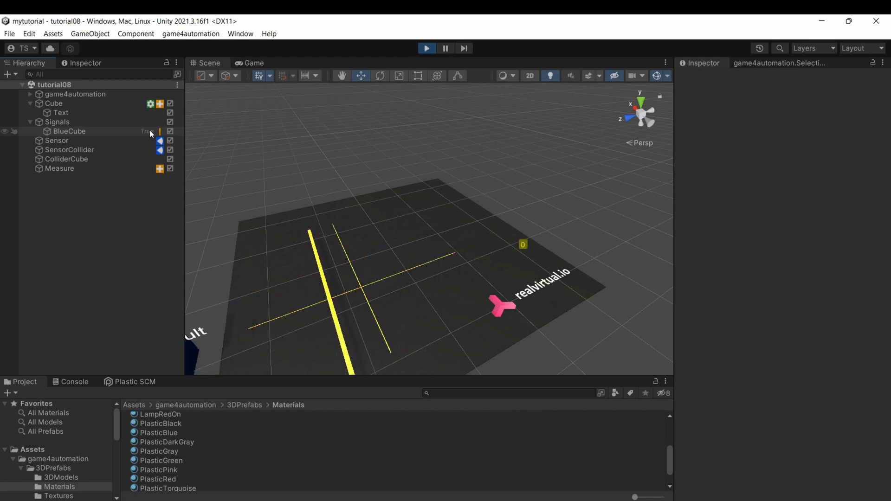
click(149, 130)
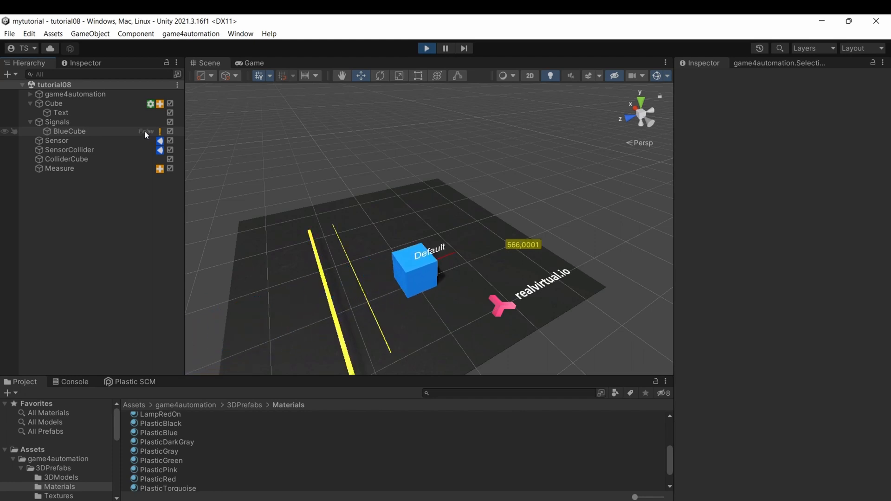
- While the simulation runs, shift Measure to about X -0.779, Z -0.777 and show its PLC IOs
click(83, 168)
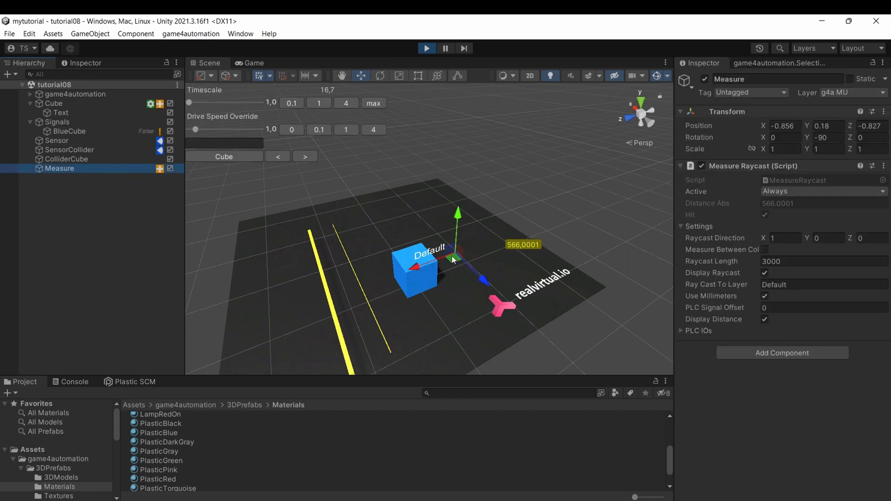
mouse_move(456, 263)
mouse_down()
mouse_move(437, 263)
mouse_move(449, 259)
mouse_up()
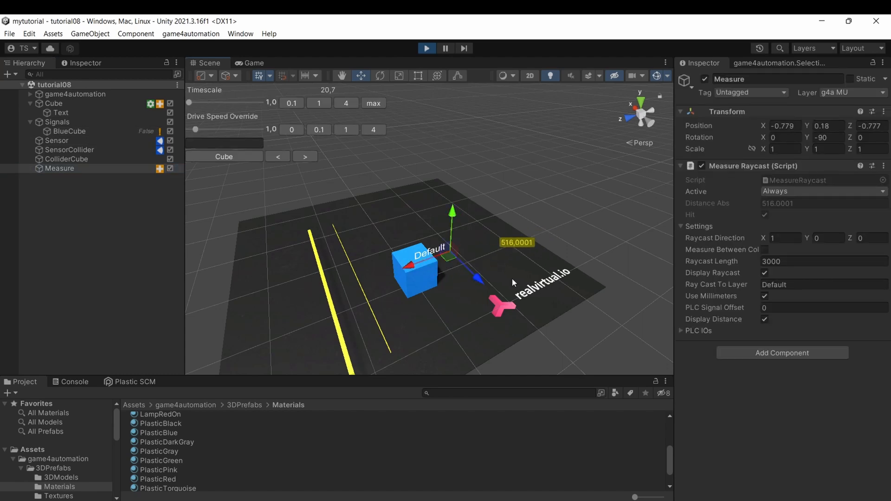
click(680, 331)
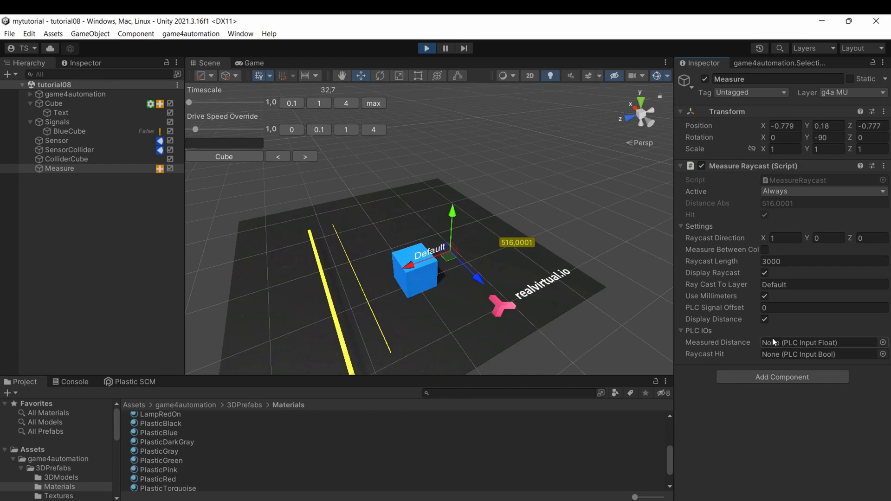
- Stop the simulation and rename the Measure object as MeasureRayast
click(426, 48)
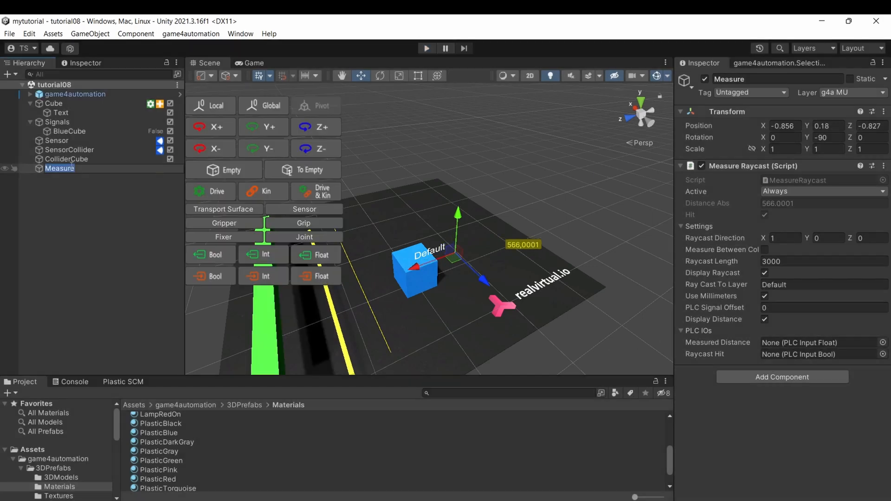
text(Rayast)
key(Return)
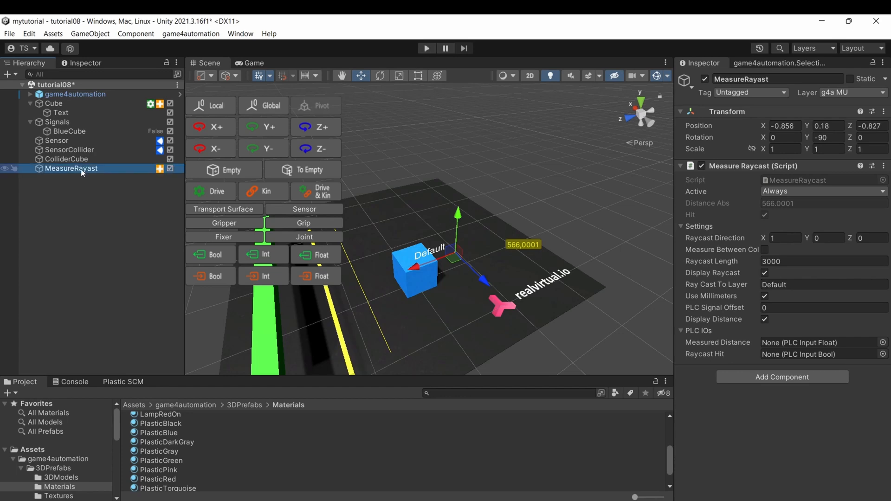
- Create an empty game object at the root of the tutorial08 scene and name it Mearue
click(59, 87)
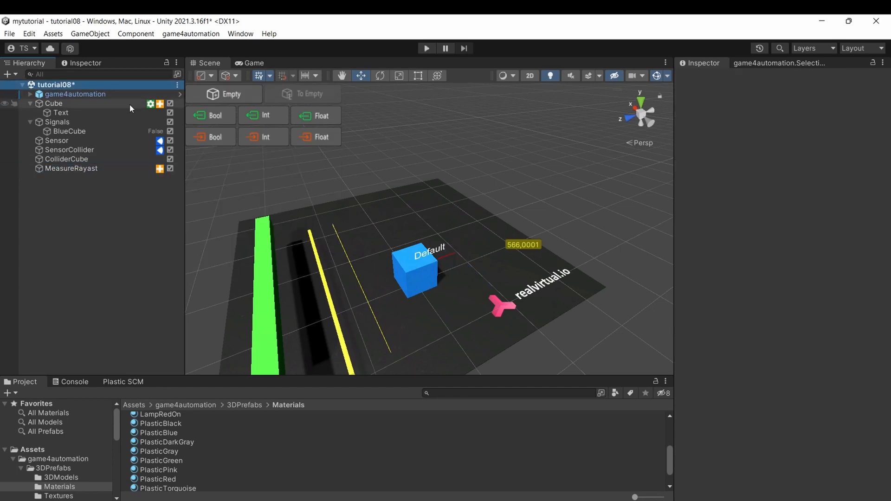
click(224, 94)
click(102, 180)
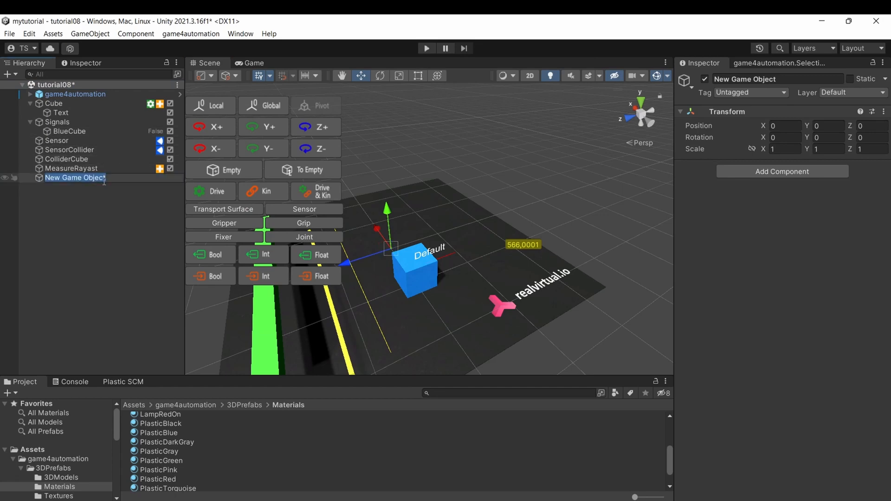
text(Measr)
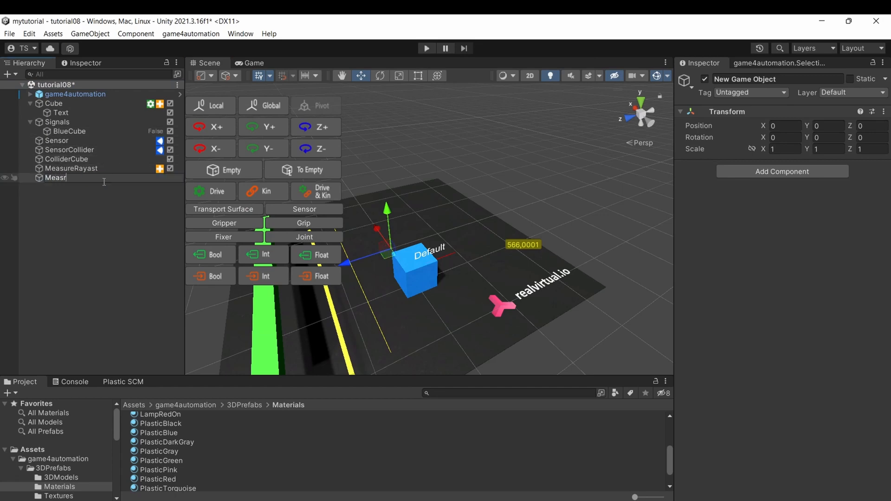
key(BackSpace)
key(BackSpace)
text(Mearue)
key(Return)
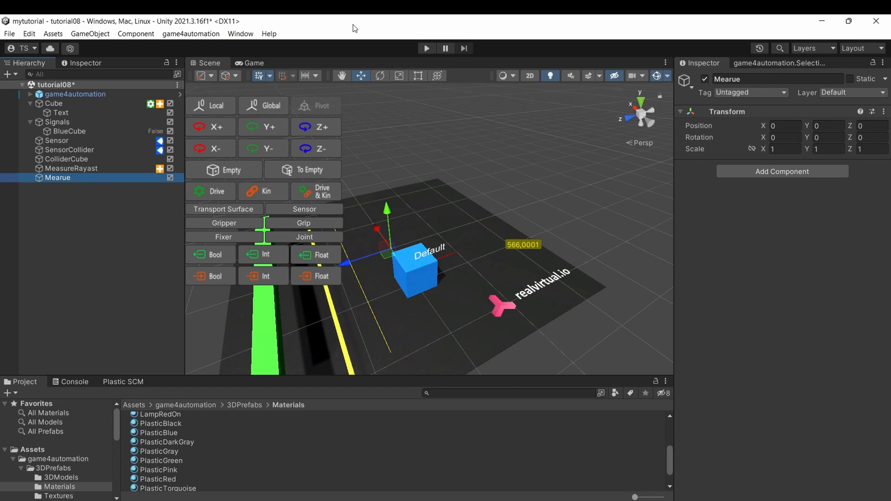
- Add the Measure component to Mearue and show its Options and PLC IOs
click(793, 171)
text(Me)
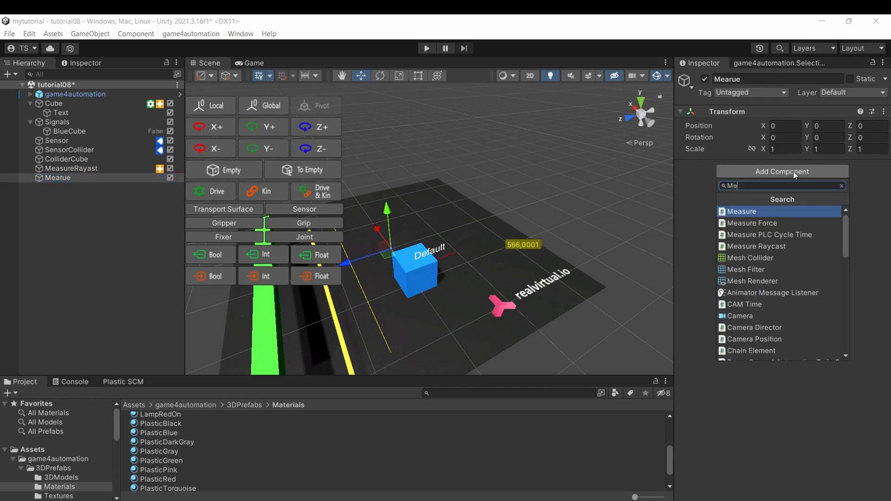
key(Return)
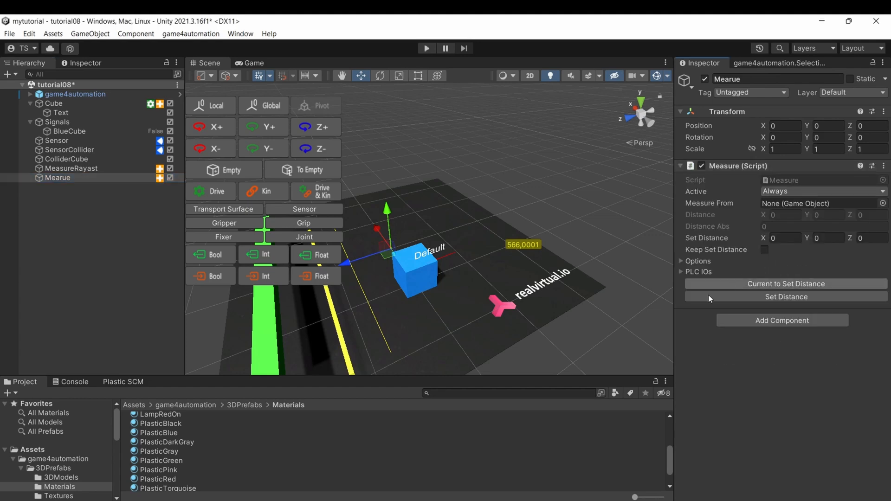
click(680, 261)
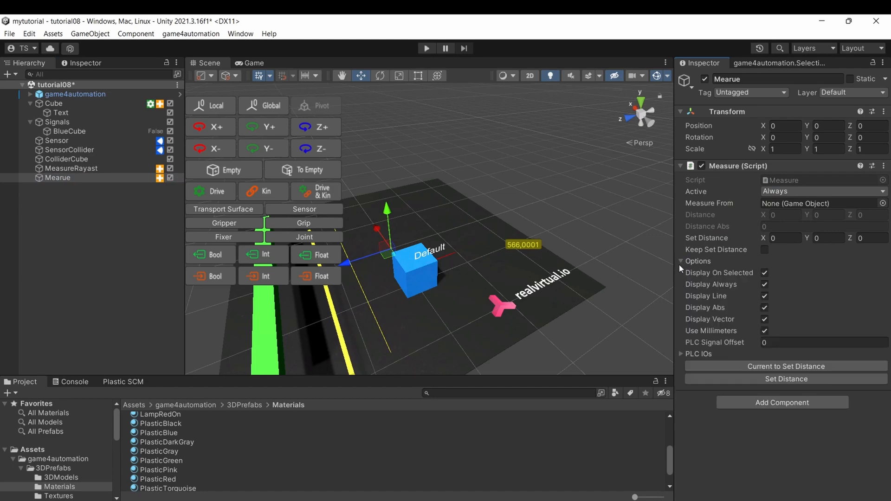
click(680, 354)
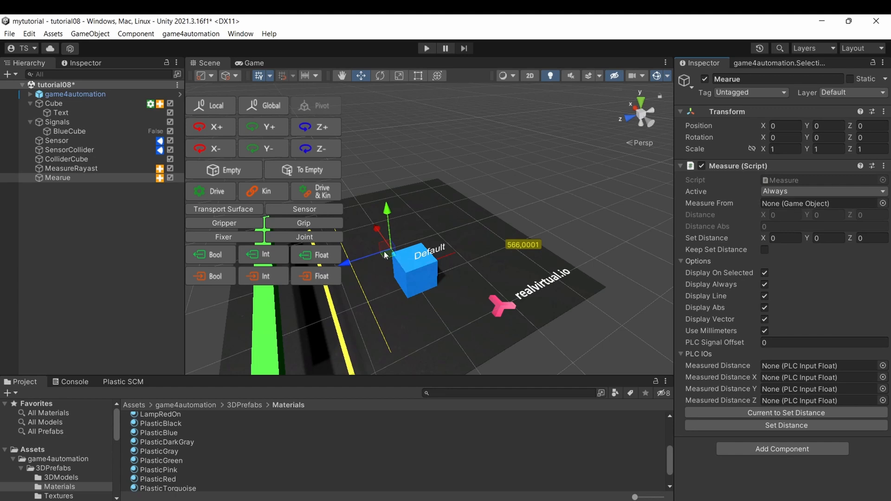
- Position Mearue at about X 0.32, Y 0.31, Z -1.3 and assign Cube as its Measure From object
drag(387, 251, 436, 222)
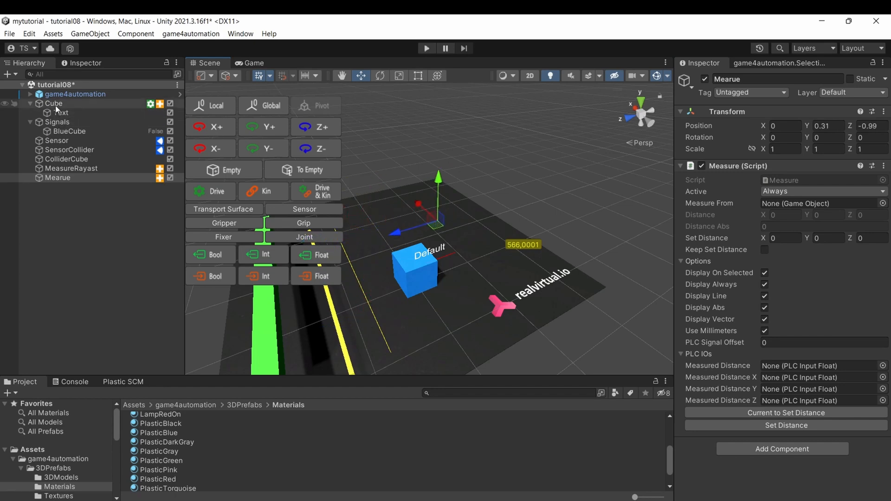
drag(55, 105, 806, 202)
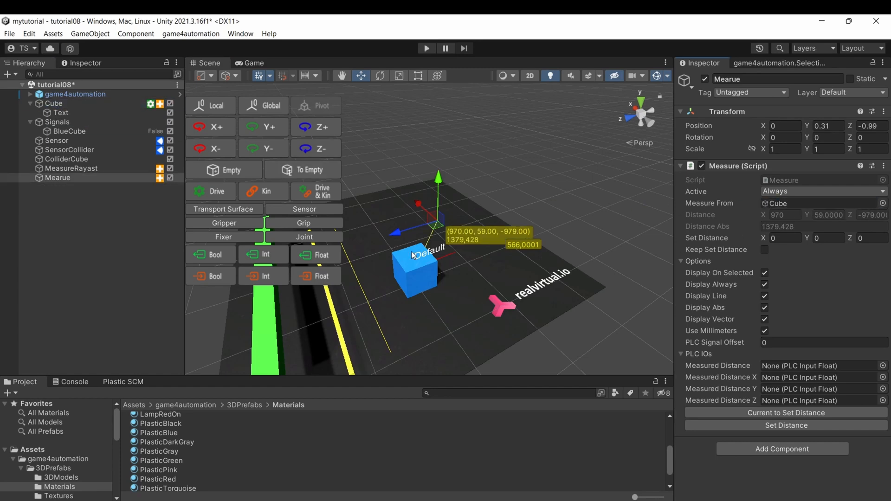
mouse_move(444, 231)
mouse_down()
mouse_move(454, 214)
mouse_move(392, 222)
mouse_move(434, 215)
mouse_move(588, 280)
mouse_move(515, 320)
mouse_move(362, 250)
mouse_move(408, 218)
mouse_move(351, 229)
mouse_move(506, 214)
mouse_move(441, 220)
mouse_up()
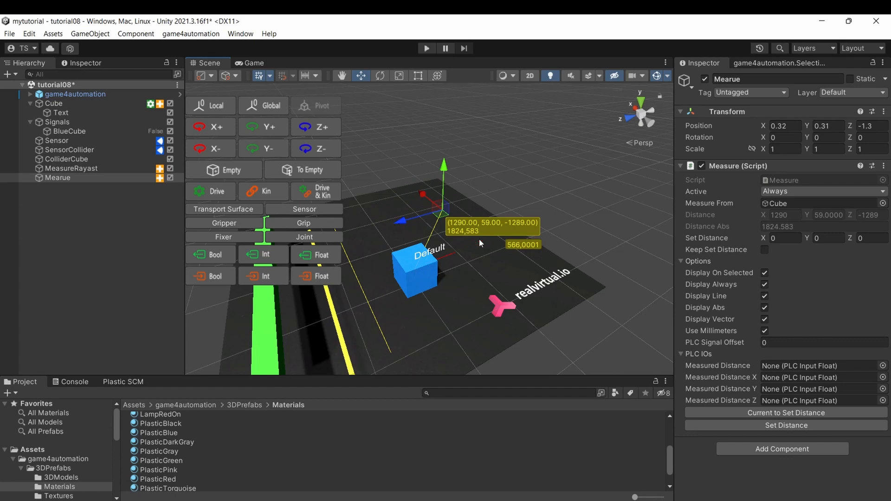
alt+drag(482, 242, 452, 249)
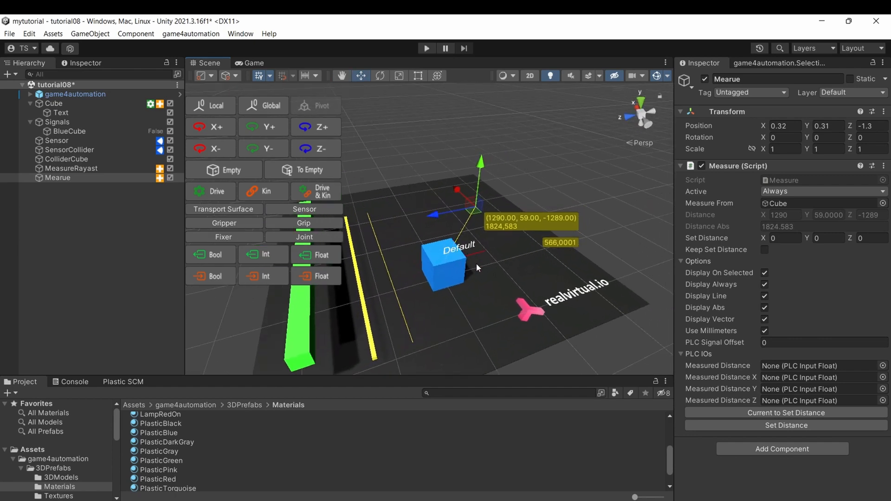
- Run the simulation and toggle the BlueCube signal to test Mearue's distance measurement to the moving cube
click(424, 49)
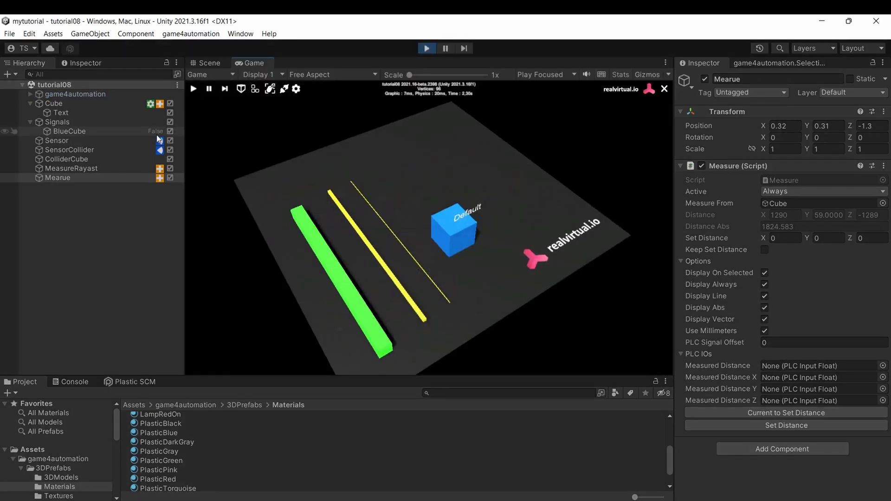
right_drag(411, 164, 355, 161)
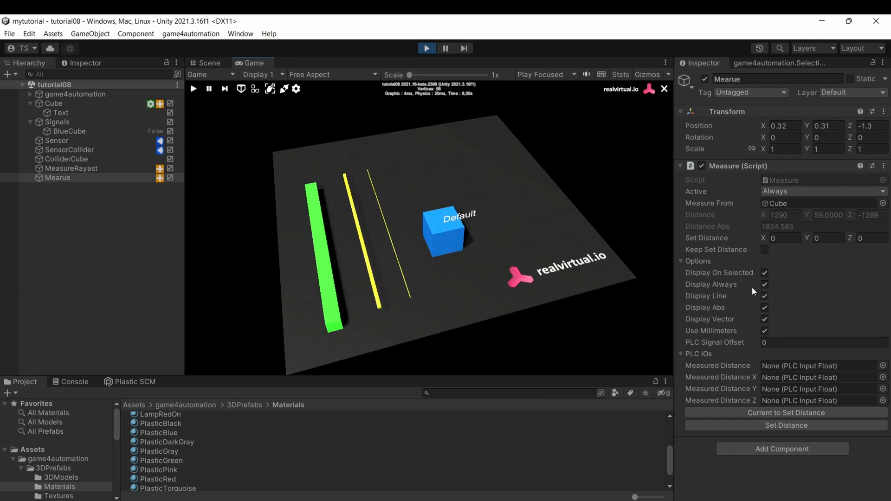
click(161, 132)
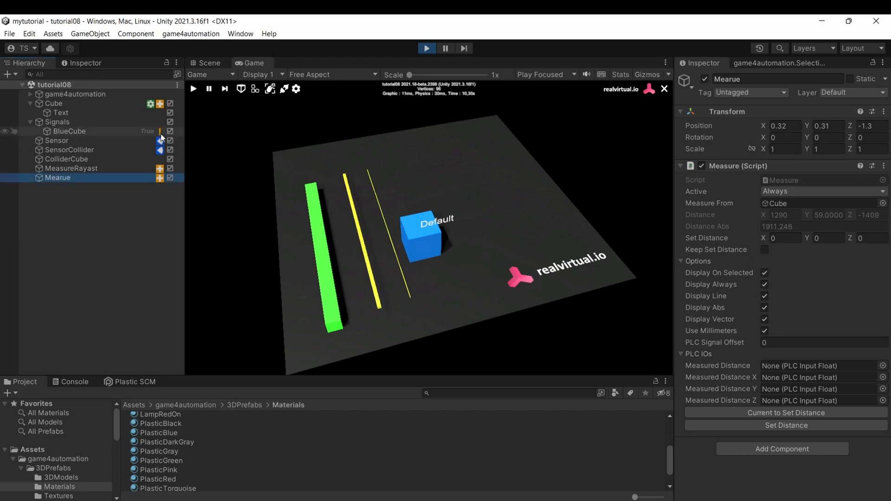
click(161, 134)
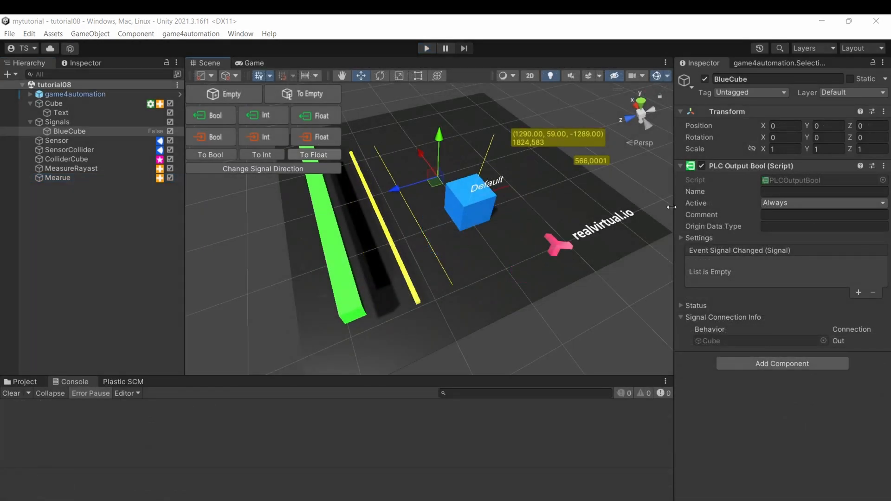
right_drag(519, 284, 493, 271)
scroll(494, 272, up, 2)
scroll(494, 271, down, 2)
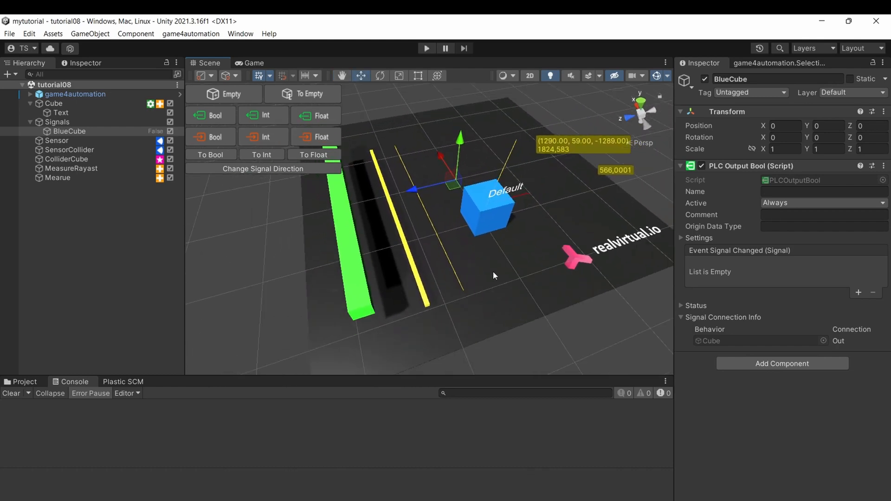
scroll(493, 271, down, 2)
middle_drag(493, 271, 505, 279)
right_drag(503, 285, 534, 278)
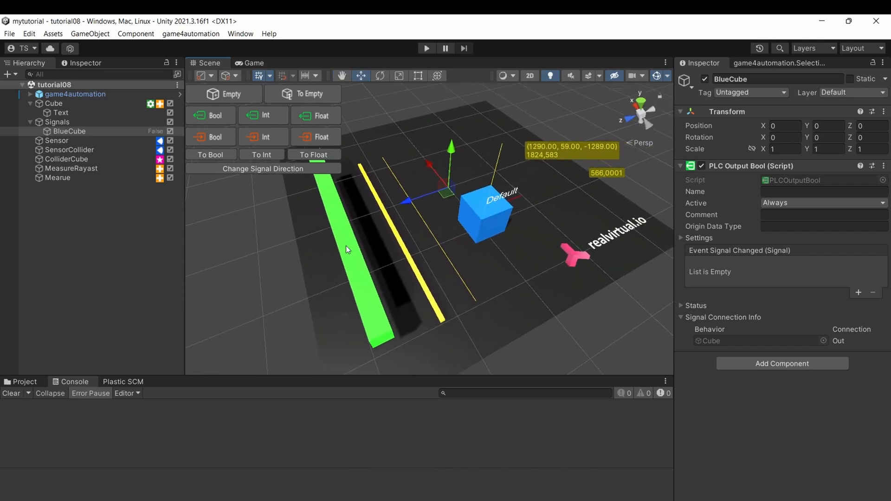